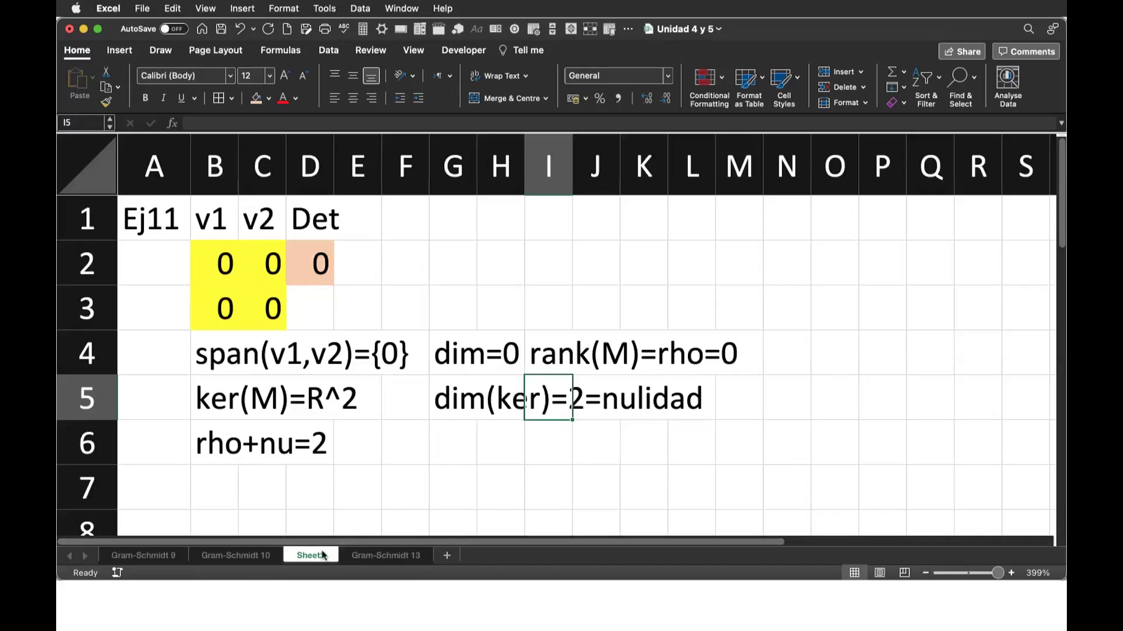
# Rename Sheet2 to 'Gram-Schmidt 11' and add a new sheet named 'Gram-Schmidt 12'.
pyautogui.doubleClick(322, 556)
pyautogui.write('Gram-')
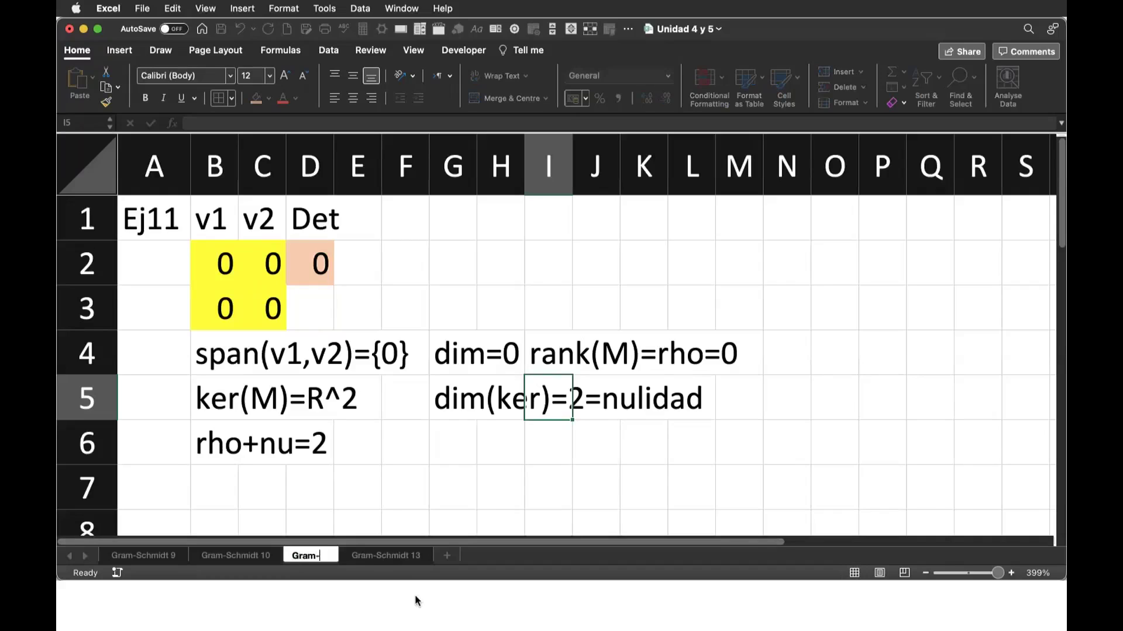
pyautogui.write('Schmidt 11')
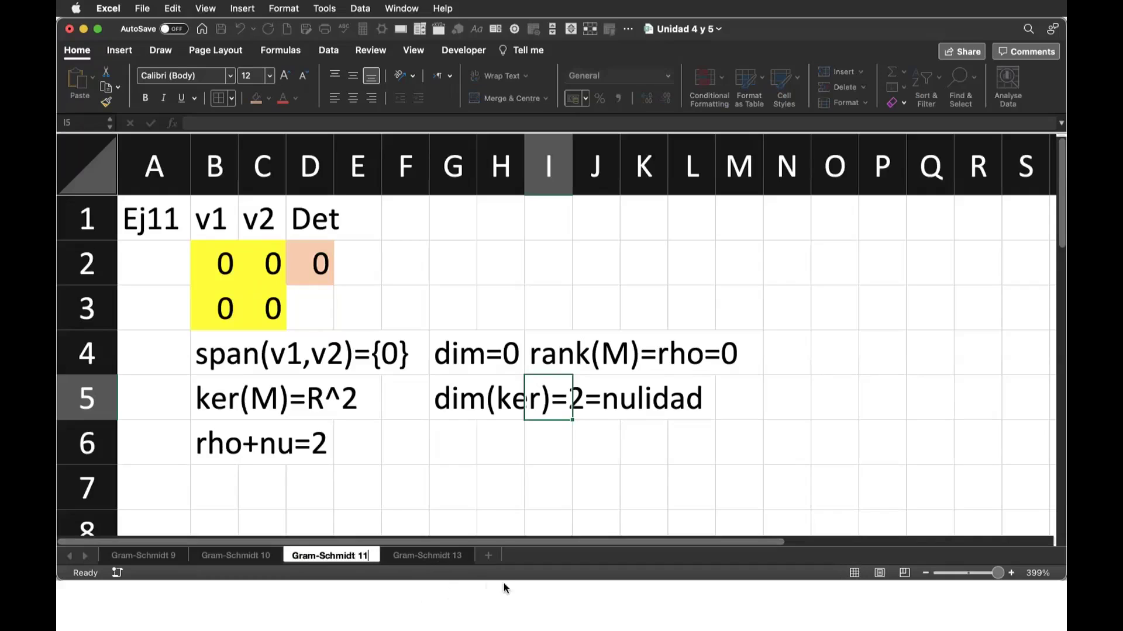
pyautogui.click(488, 556)
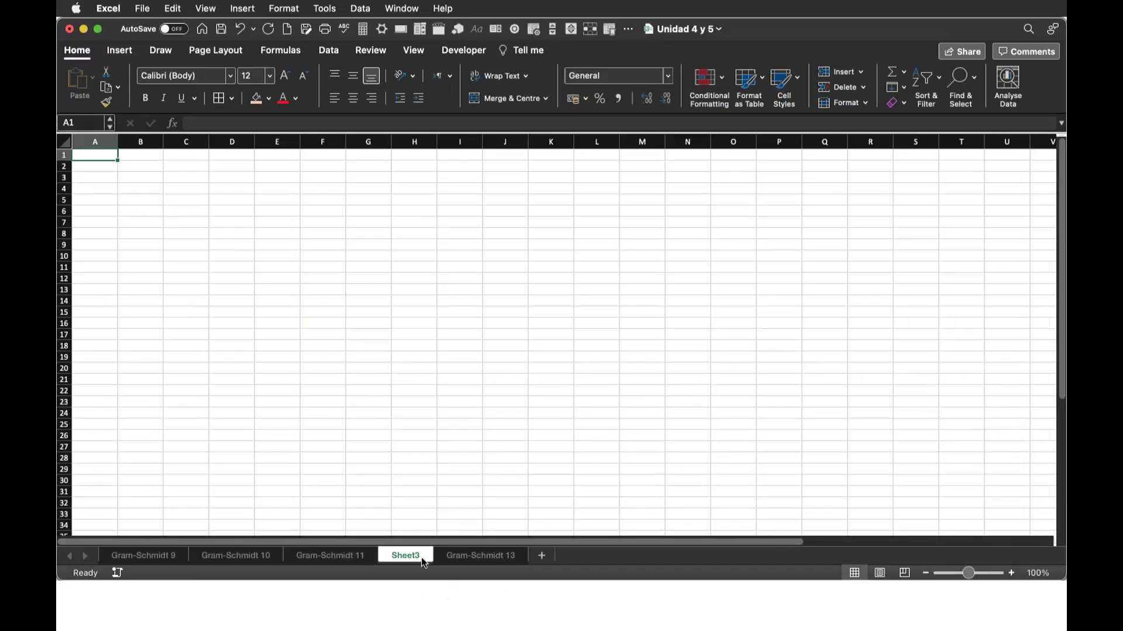
pyautogui.doubleClick(424, 558)
pyautogui.write('Gram')
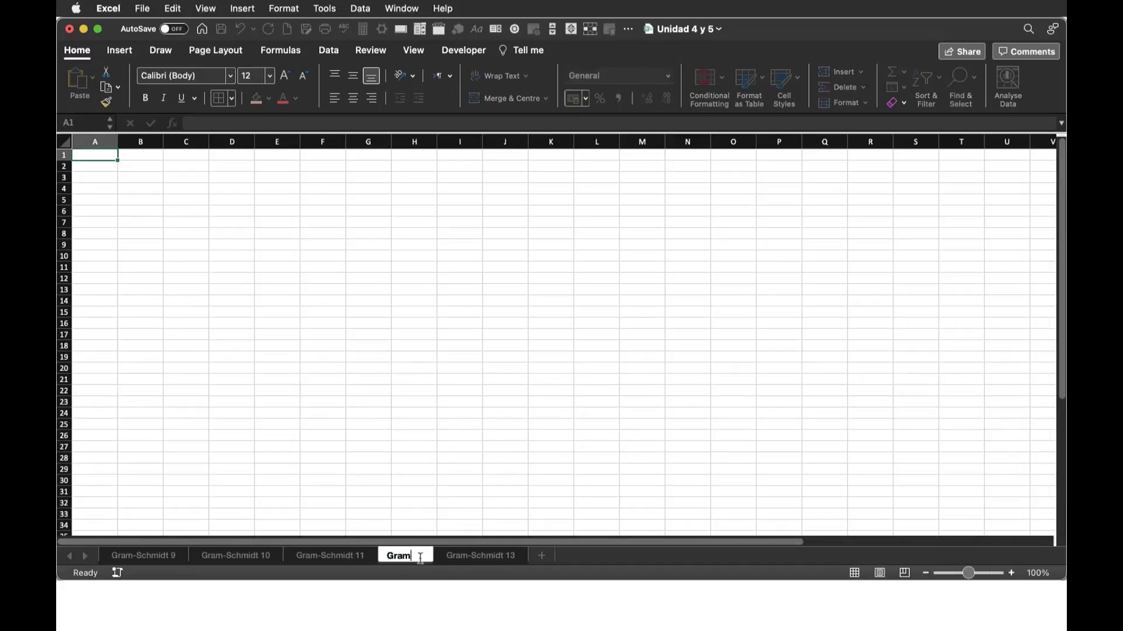
pyautogui.write('-Schmidt 12')
# Confirm the Gram-Schmidt 12 name and narrow columns A–T to width 1.67.
pyautogui.press('Return')
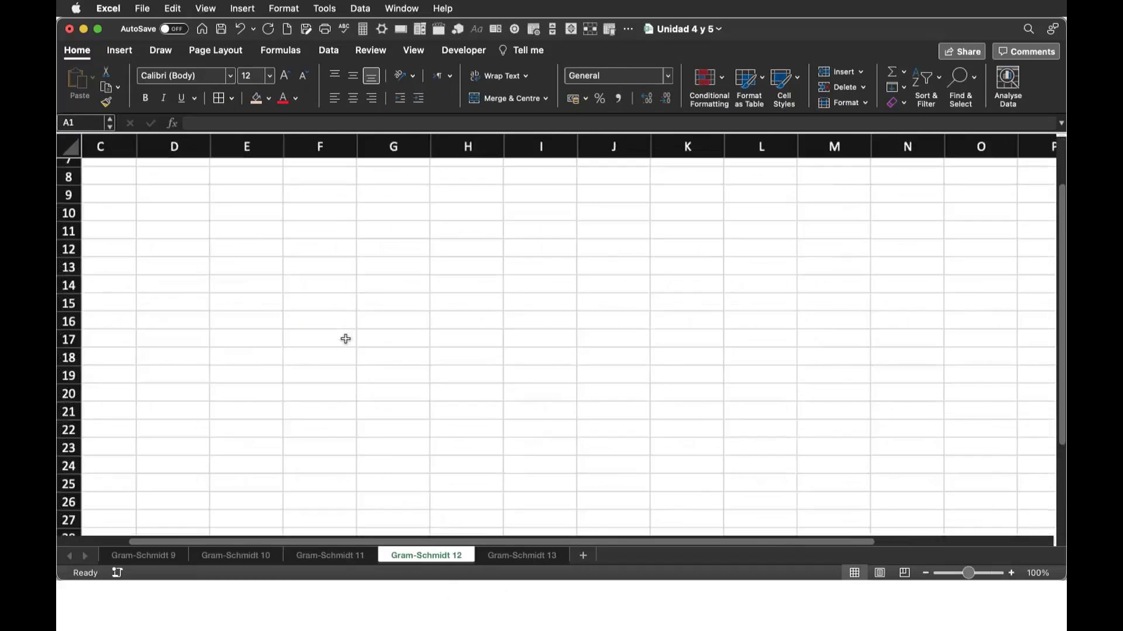
pyautogui.scroll(5, 346, 339)
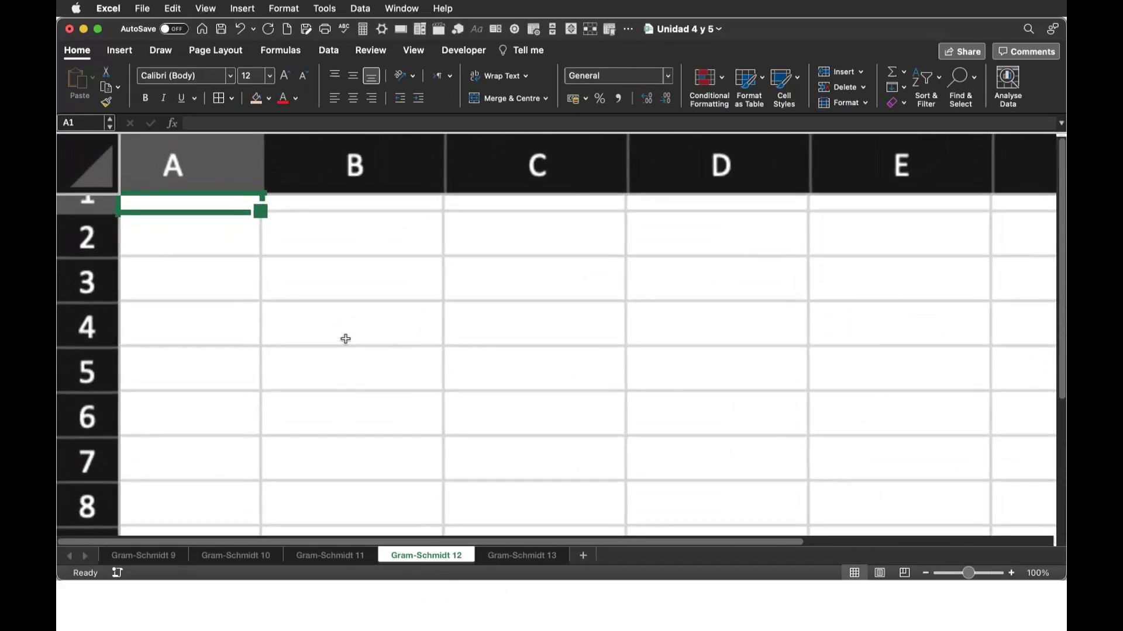
pyautogui.moveTo(251, 164)
pyautogui.mouseDown()
pyautogui.moveTo(569, 151)
pyautogui.moveTo(849, 170)
pyautogui.moveTo(725, 191)
pyautogui.mouseUp()
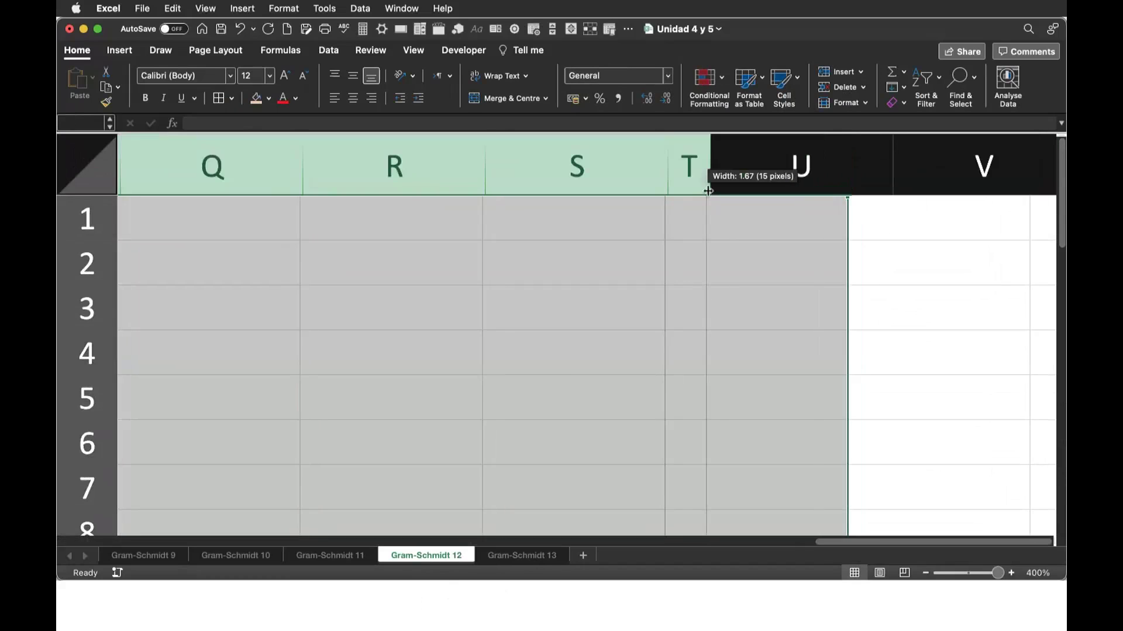
pyautogui.hscroll(-5, 509, 358)
pyautogui.hscroll(-5, 509, 358)
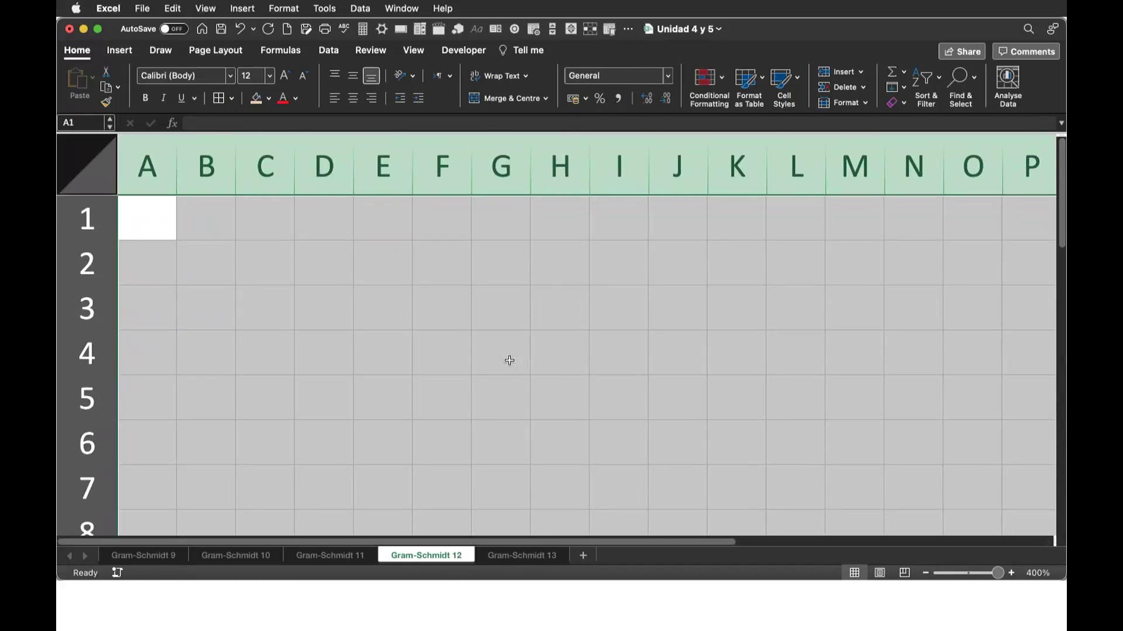
pyautogui.click(585, 437)
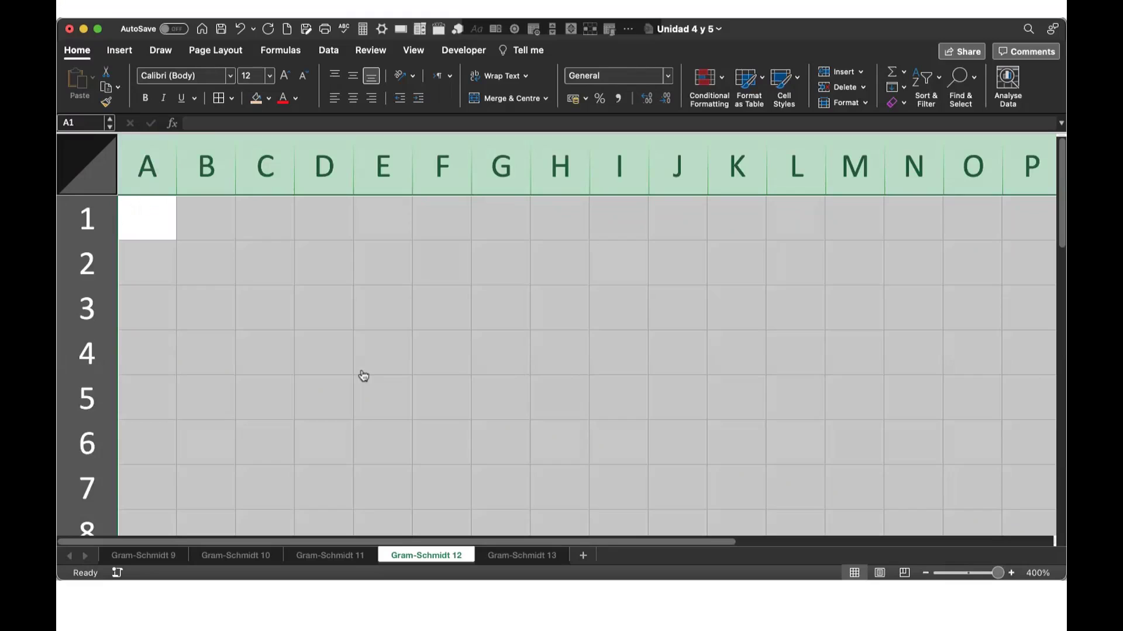
# Enter the headers Ej12, M, v1 and v2 in A1:D1 and widen column A.
pyautogui.click(216, 220)
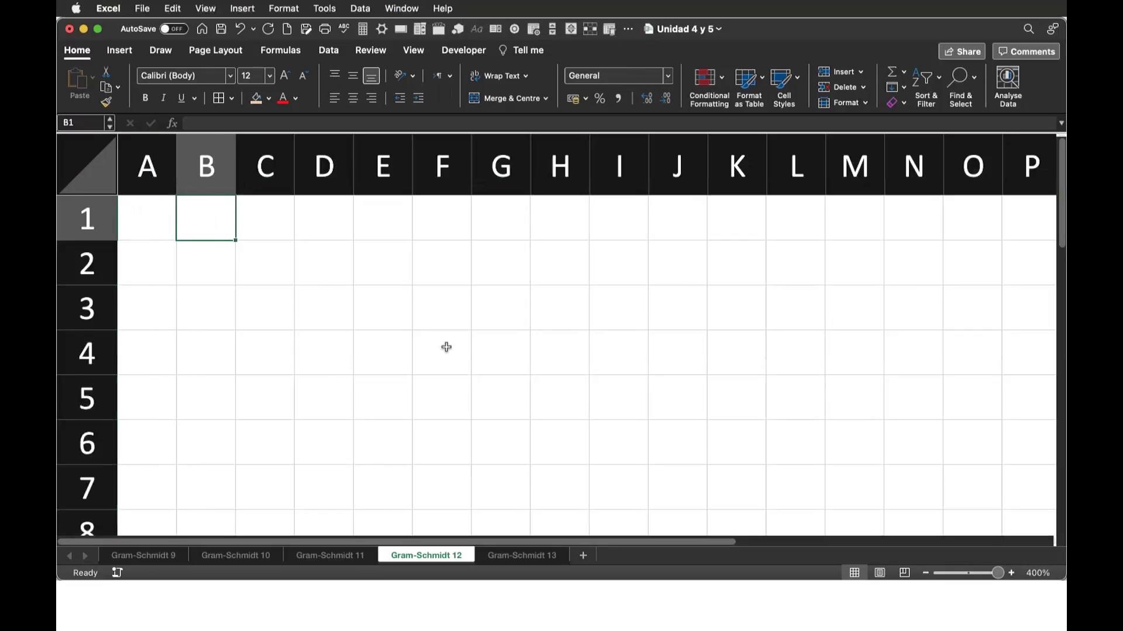
pyautogui.press('Right')
pyautogui.write('v1')
pyautogui.press('Right')
pyautogui.write('v2')
pyautogui.press('Return')
pyautogui.press('Up')
pyautogui.press('Left')
pyautogui.write('M')
pyautogui.press('Left')
pyautogui.write('Ej12')
pyautogui.press('Return')
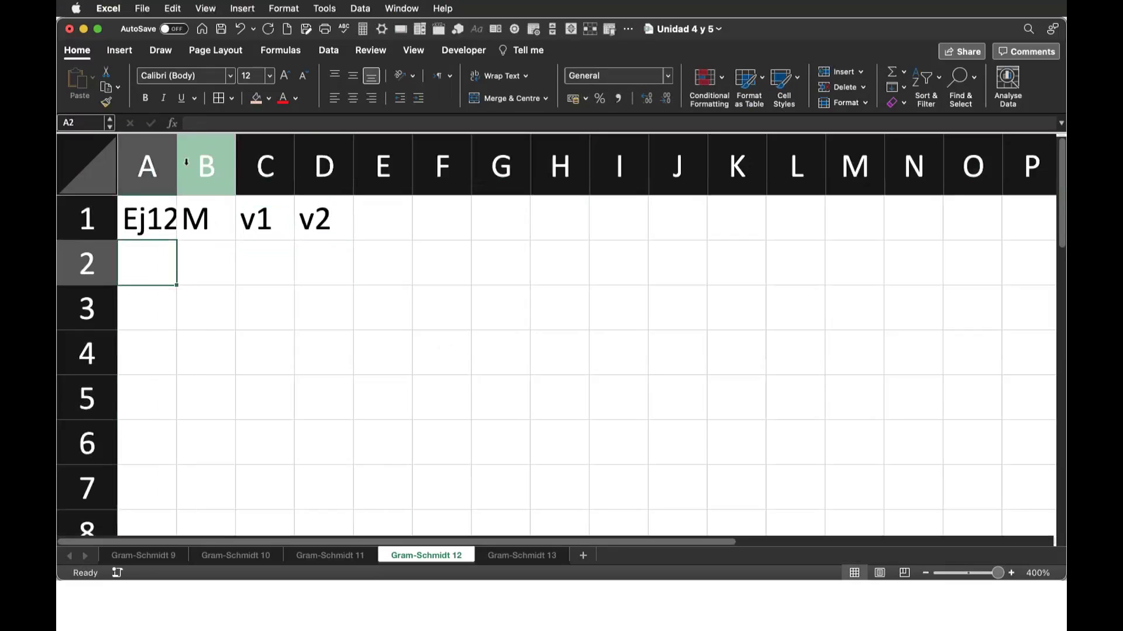
pyautogui.moveTo(186, 162); pyautogui.dragTo(200, 162)
# Enter =1/SQRT(2) in C2 and widen column C so 0.707 shows.
pyautogui.click(281, 256)
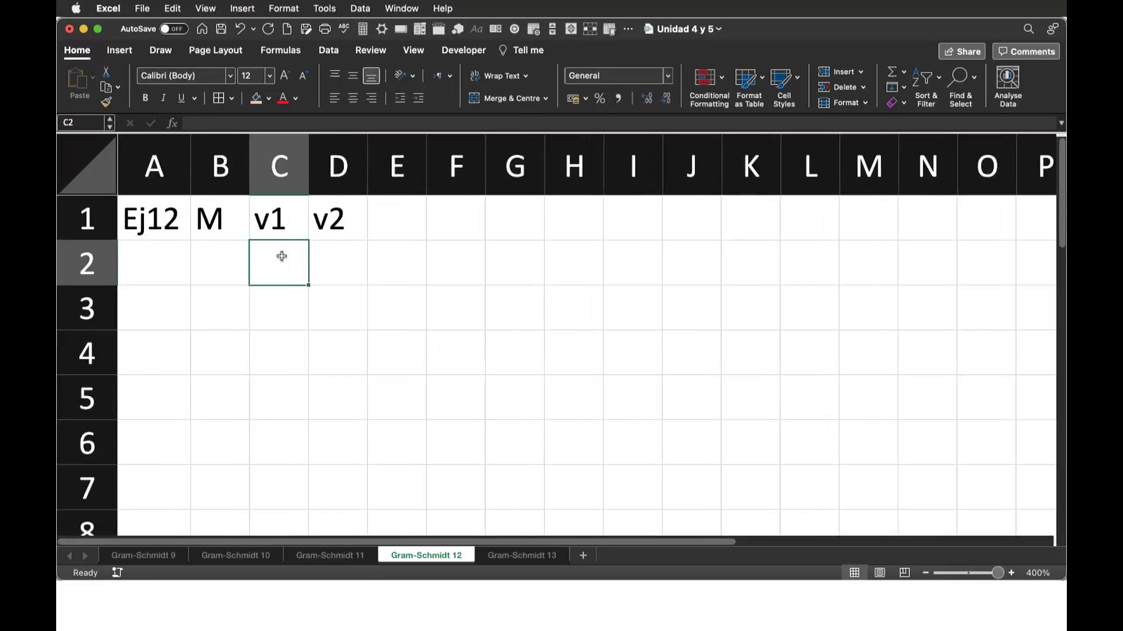
pyautogui.write('=1')
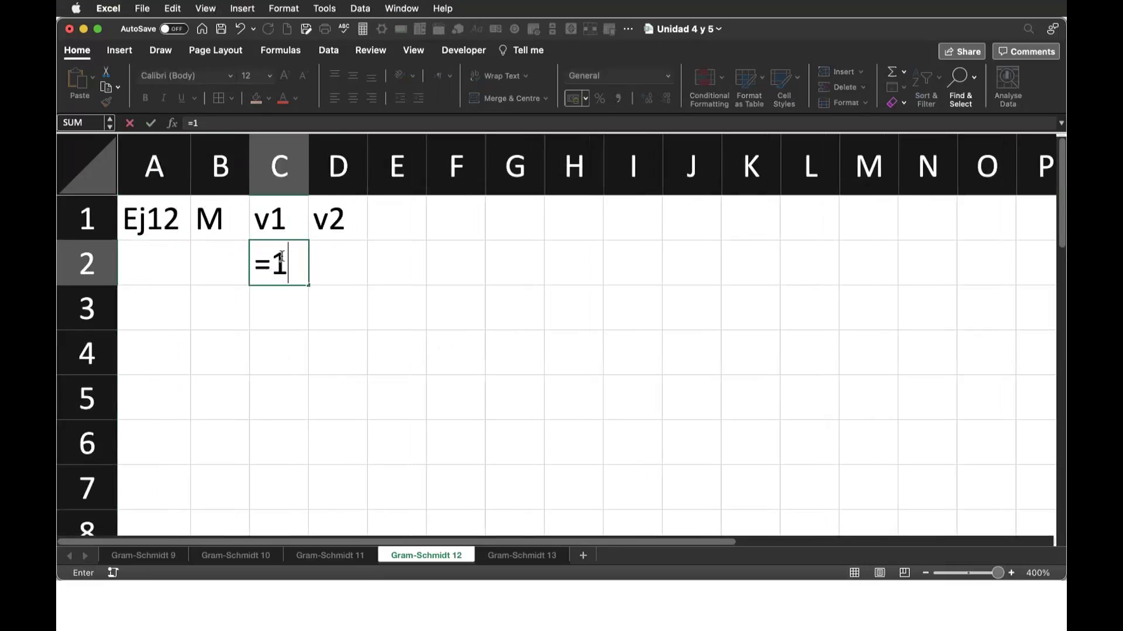
pyautogui.write('/sqrt')
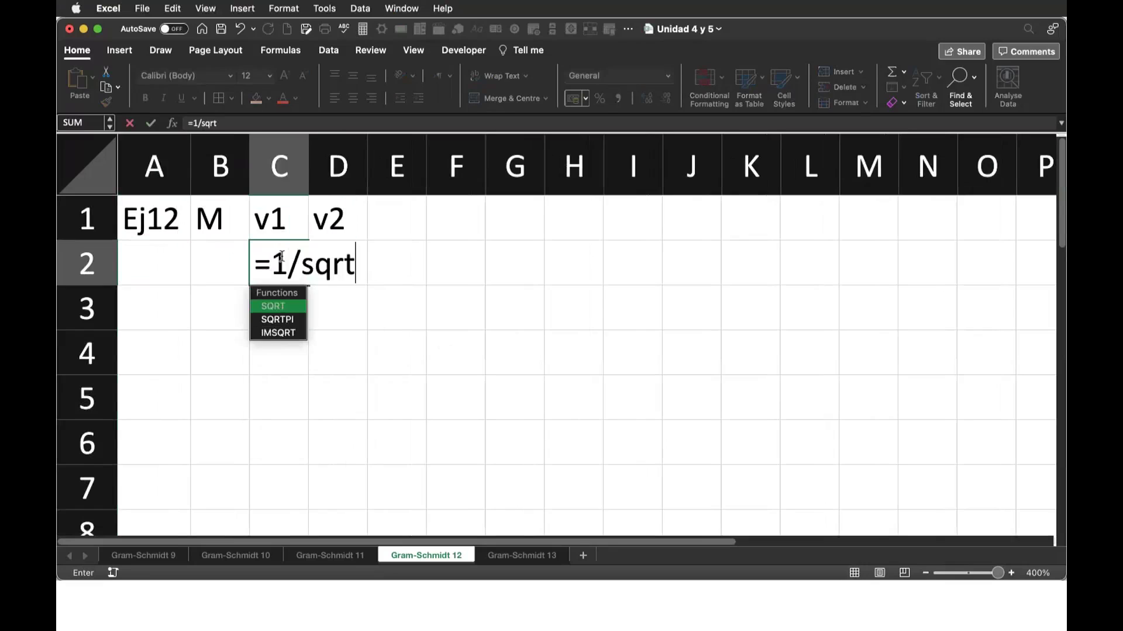
pyautogui.write('(2)')
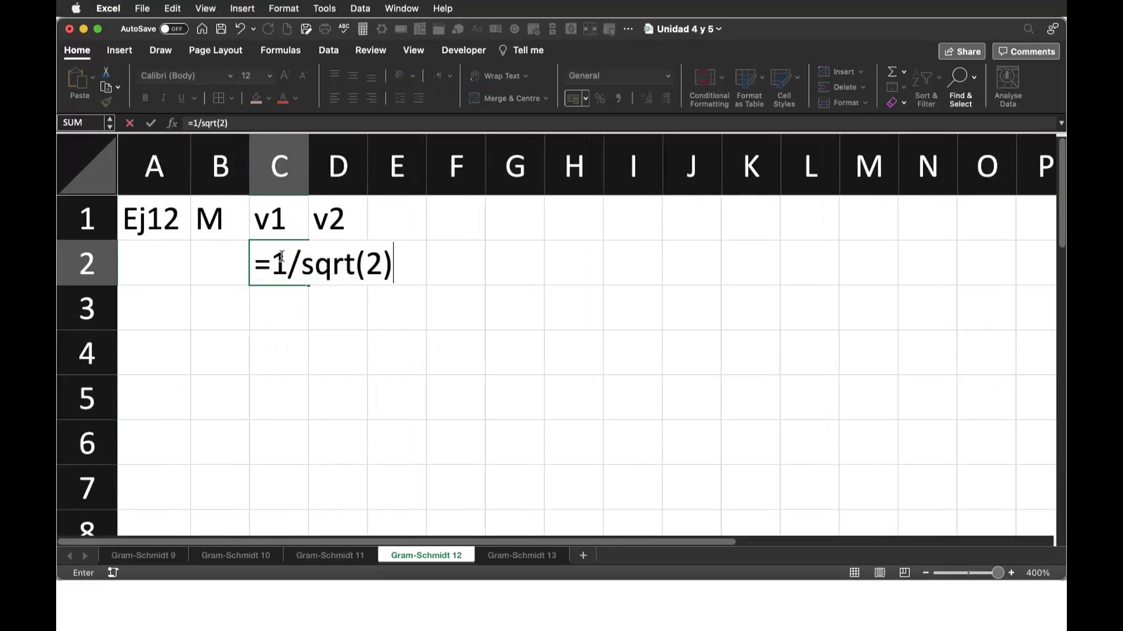
pyautogui.press('Return')
pyautogui.moveTo(309, 166); pyautogui.dragTo(351, 165)
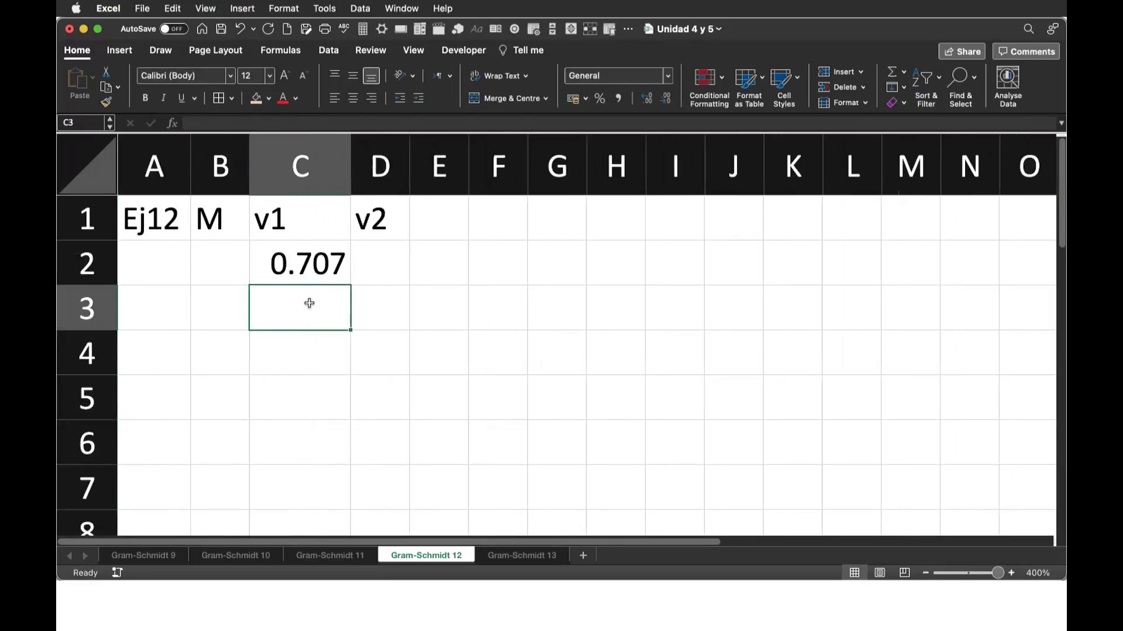
# Check the Overleaf notes, then return to the sheet and select C2.
pyautogui.click(506, 609)
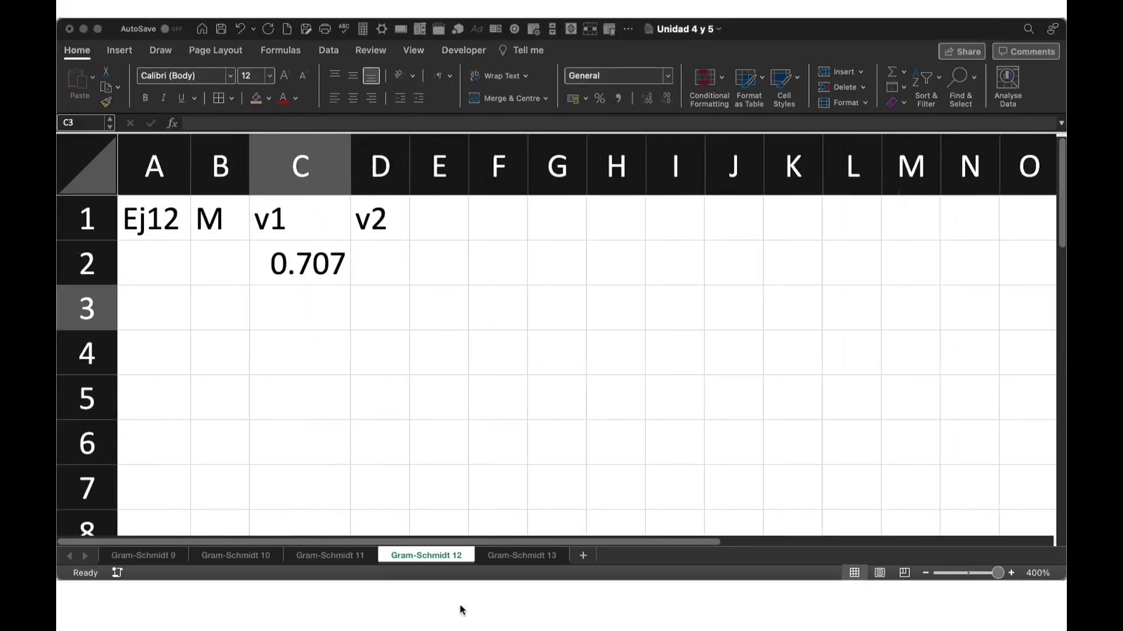
pyautogui.press('super+Tab')
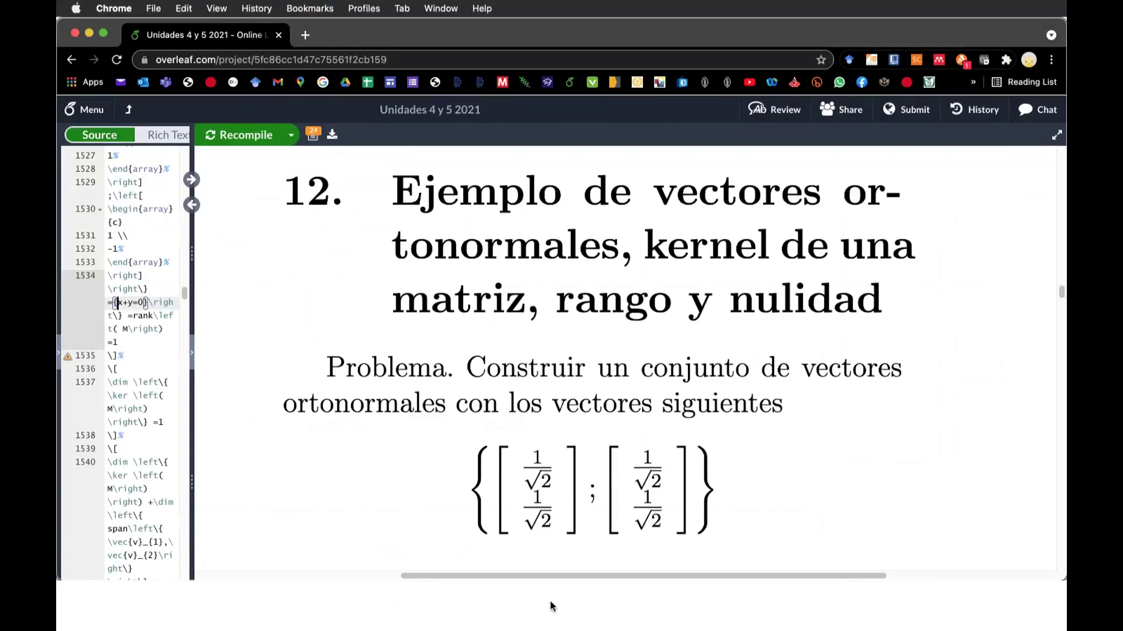
pyautogui.press('super+Tab')
pyautogui.click(312, 271)
# Put the 1/√2 value into C3, D2 and D3, and widen column D.
pyautogui.press('super+c')
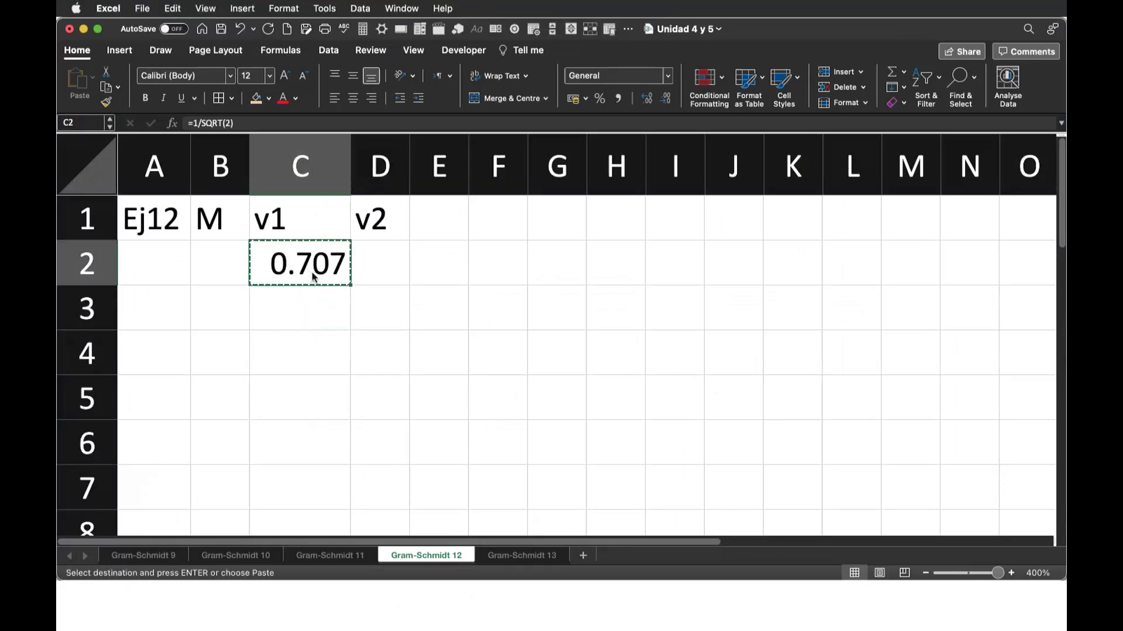
pyautogui.click(312, 305)
pyautogui.press('super+v')
pyautogui.click(385, 257)
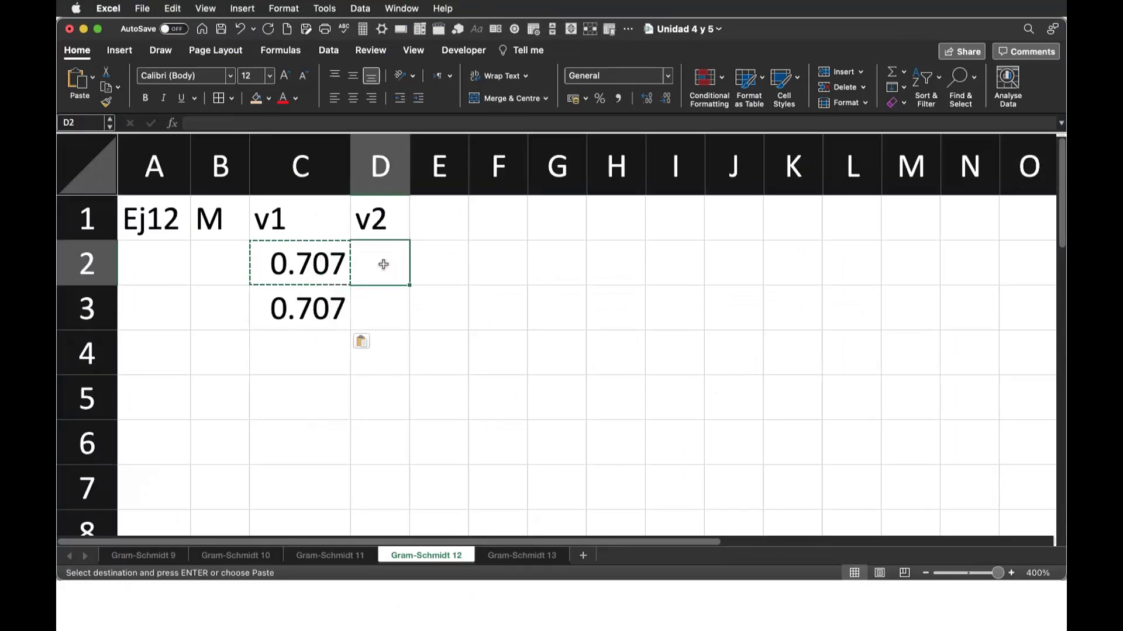
pyautogui.write('1')
pyautogui.click(385, 310)
pyautogui.write('1')
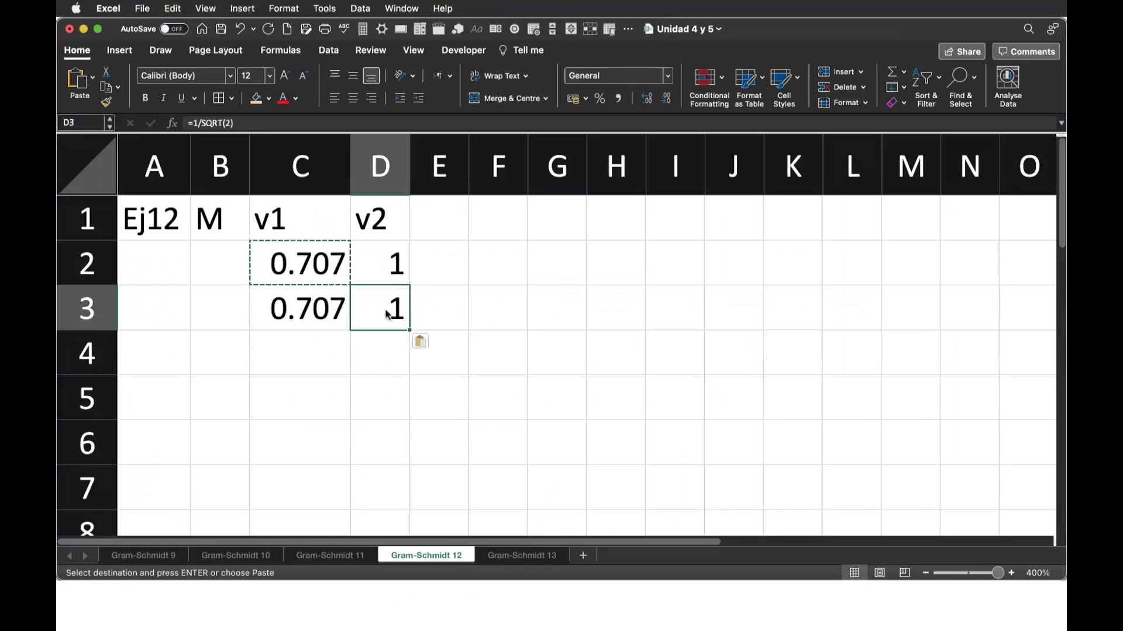
pyautogui.moveTo(410, 185); pyautogui.dragTo(450, 184)
# Fill the C2:D3 block yellow.
pyautogui.click(509, 268)
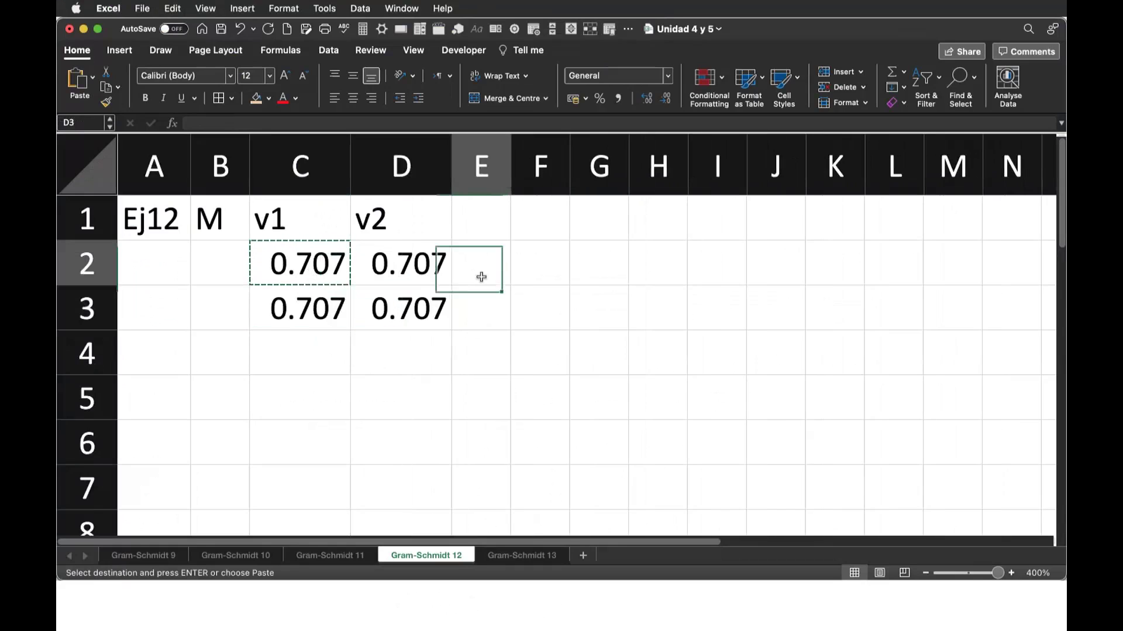
pyautogui.moveTo(319, 261); pyautogui.dragTo(384, 301)
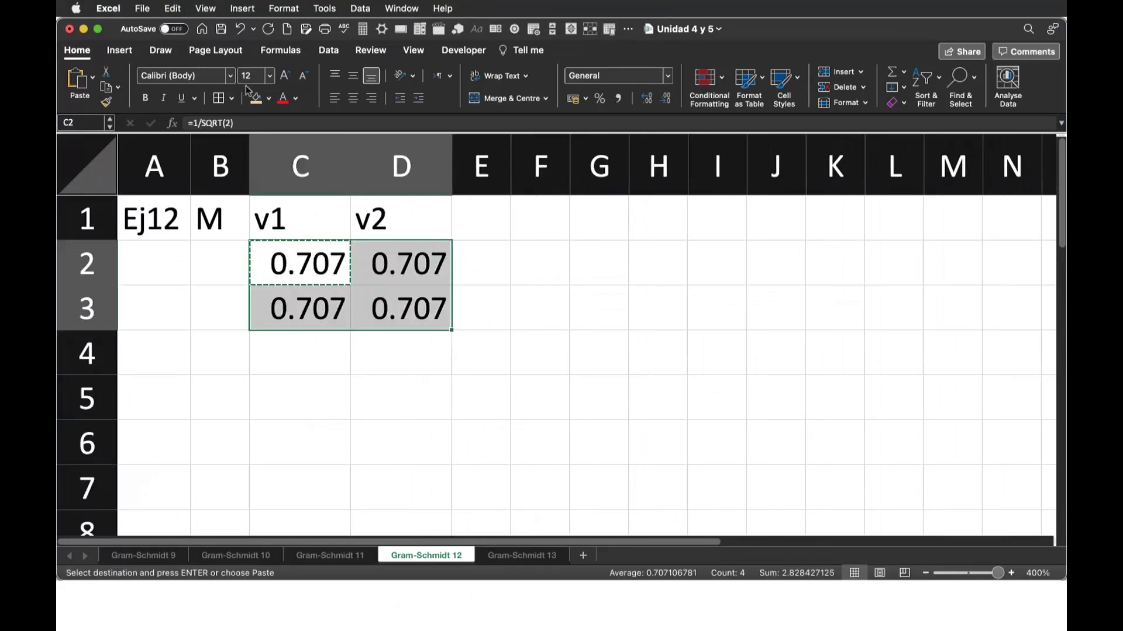
pyautogui.click(268, 98)
pyautogui.click(298, 258)
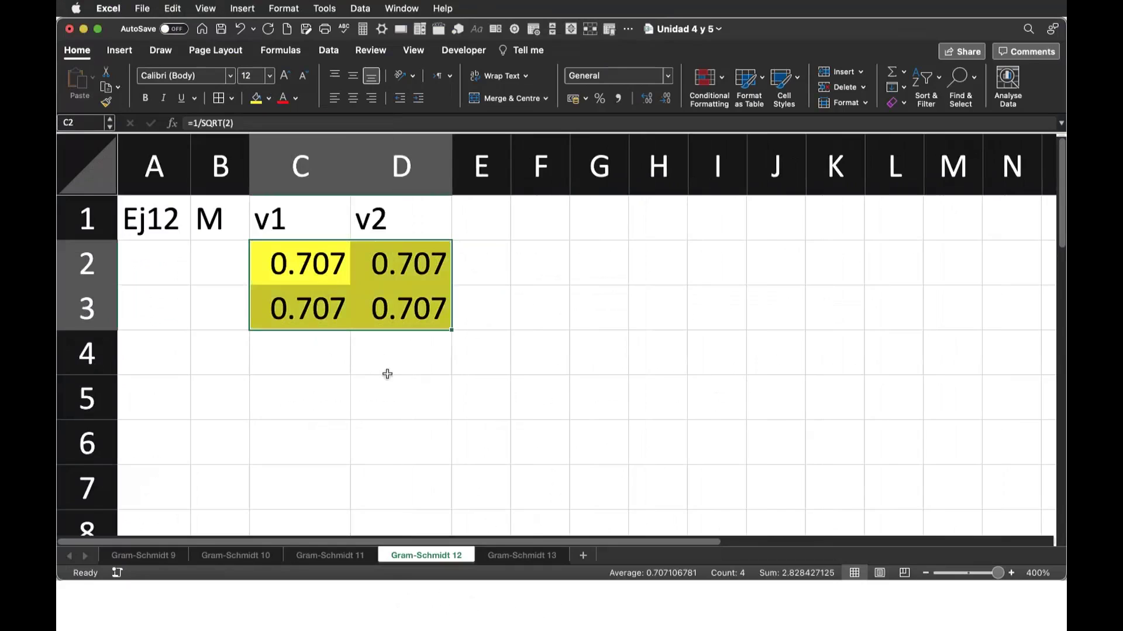
pyautogui.click(386, 373)
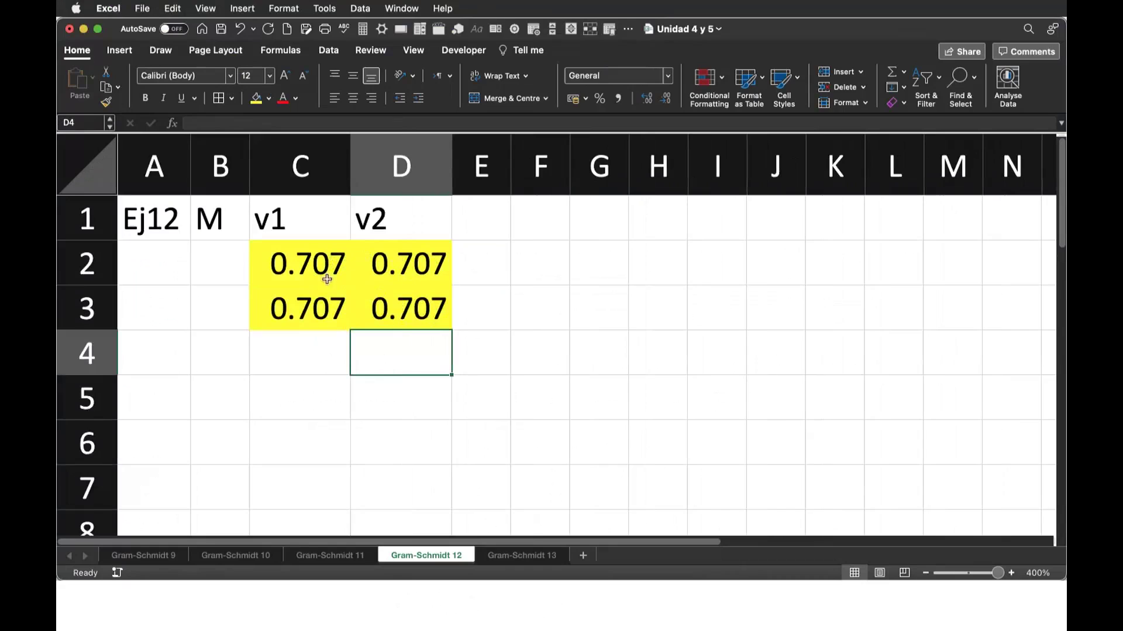
# Label cell E1 as 'Det'.
pyautogui.click(475, 221)
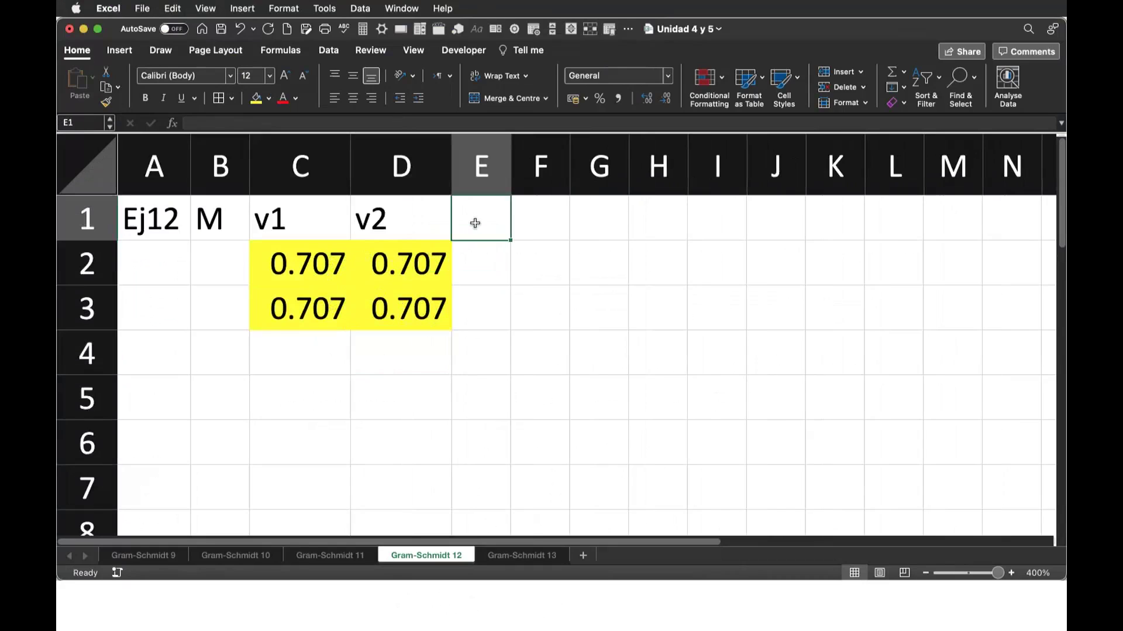
pyautogui.write('Det')
pyautogui.press('Return')
# Enter =C2*D3-D2*C3 in E2, giving a determinant of 0.
pyautogui.write('=')
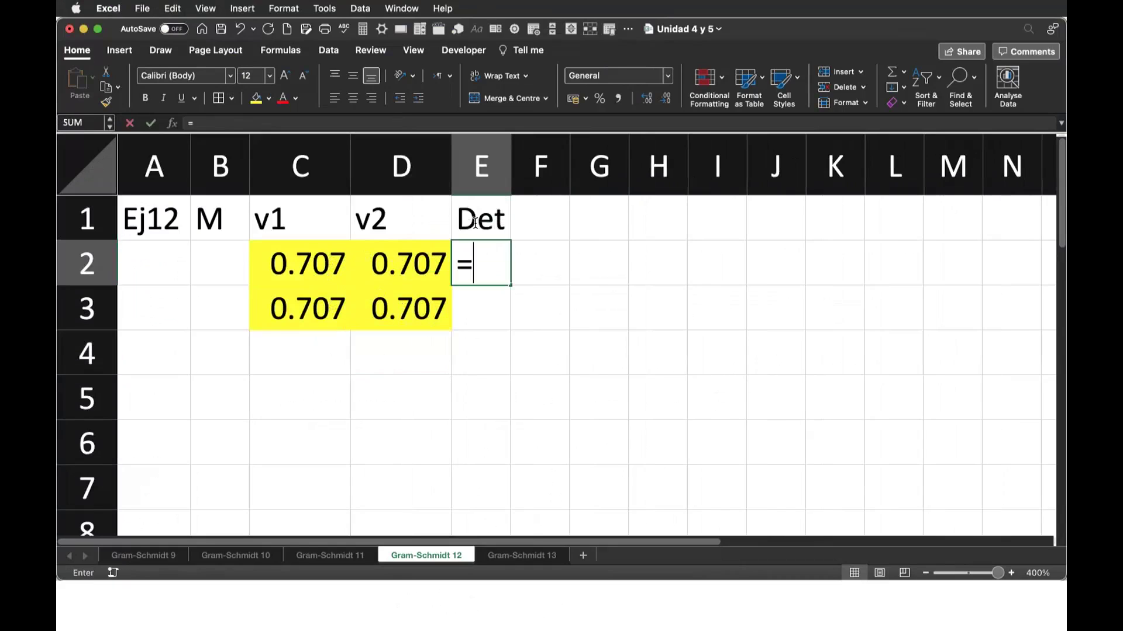
pyautogui.click(315, 248)
pyautogui.write('*')
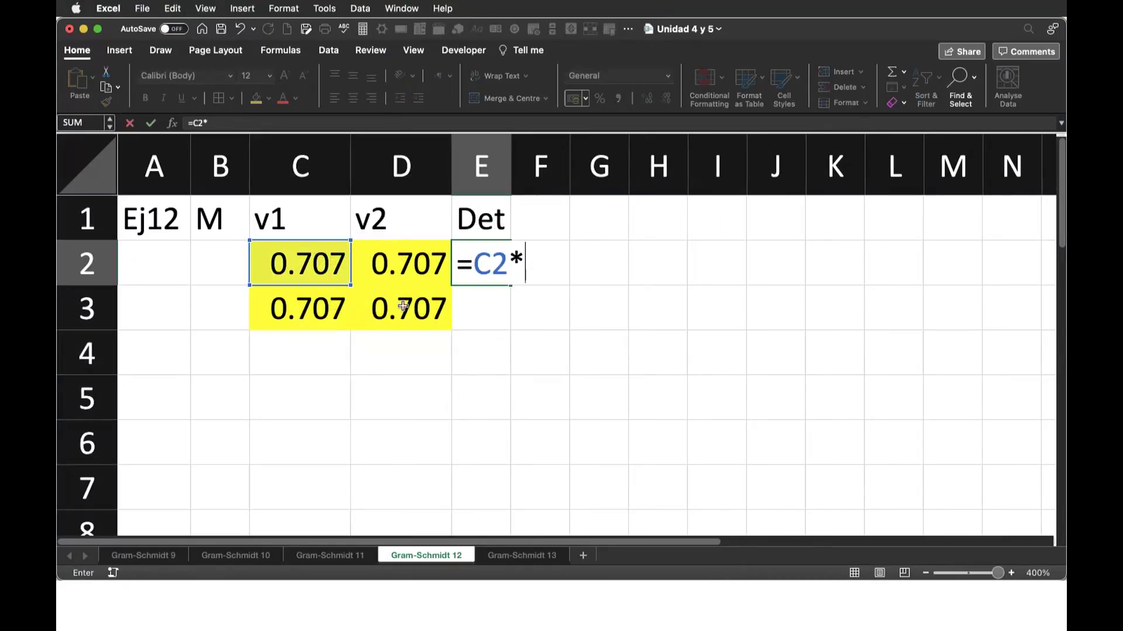
pyautogui.click(404, 308)
pyautogui.write('-')
pyautogui.click(404, 251)
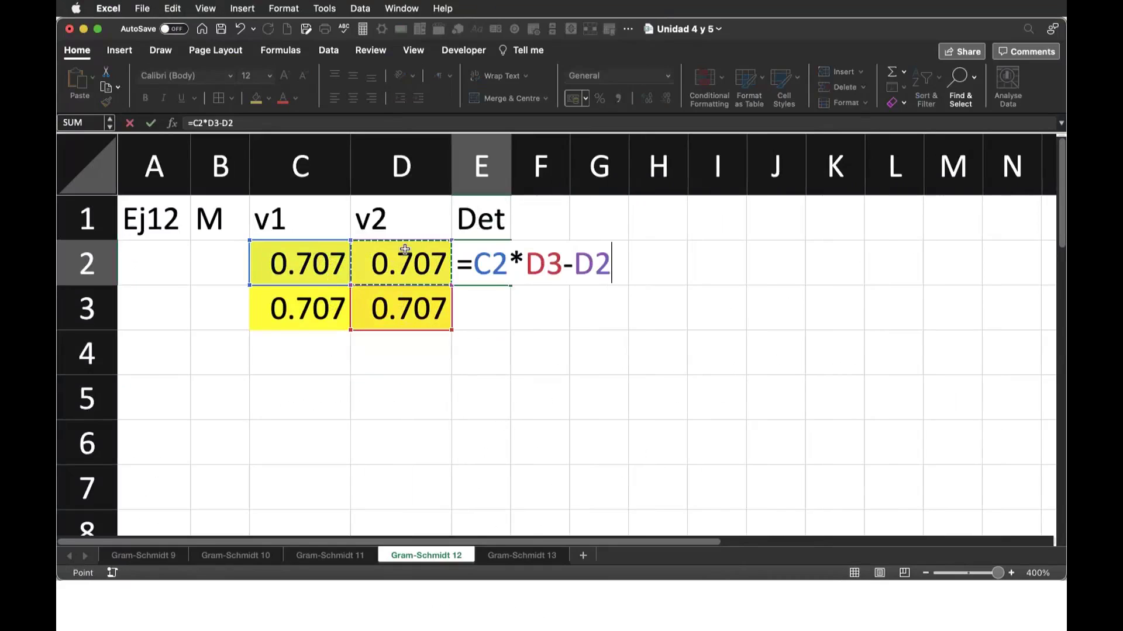
pyautogui.write('*')
pyautogui.click(307, 308)
pyautogui.press('Return')
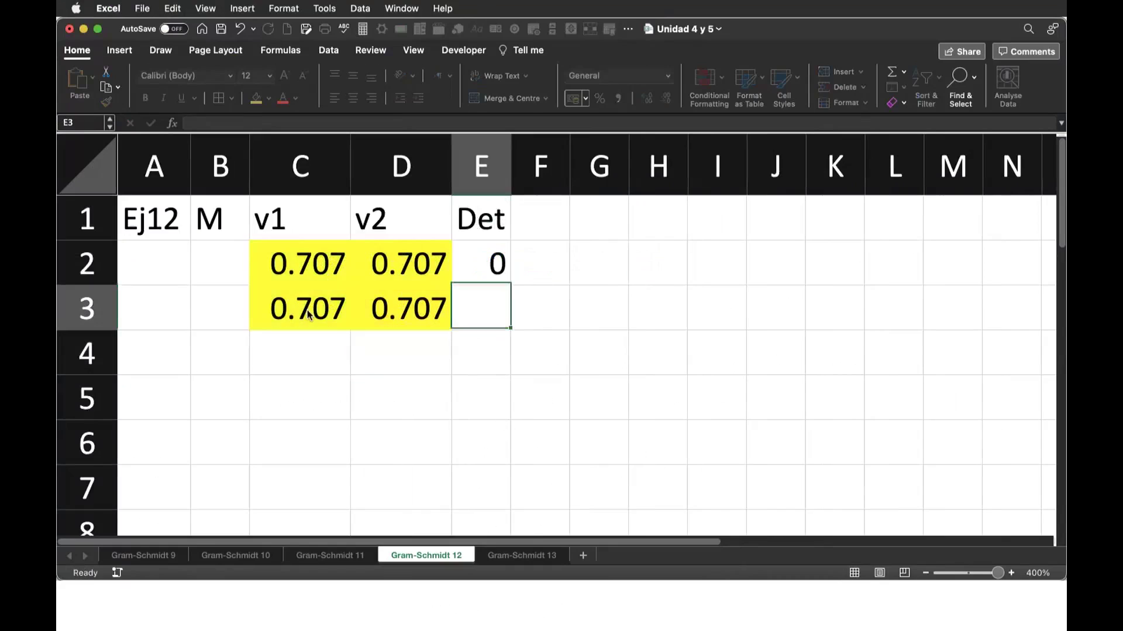
pyautogui.click(499, 257)
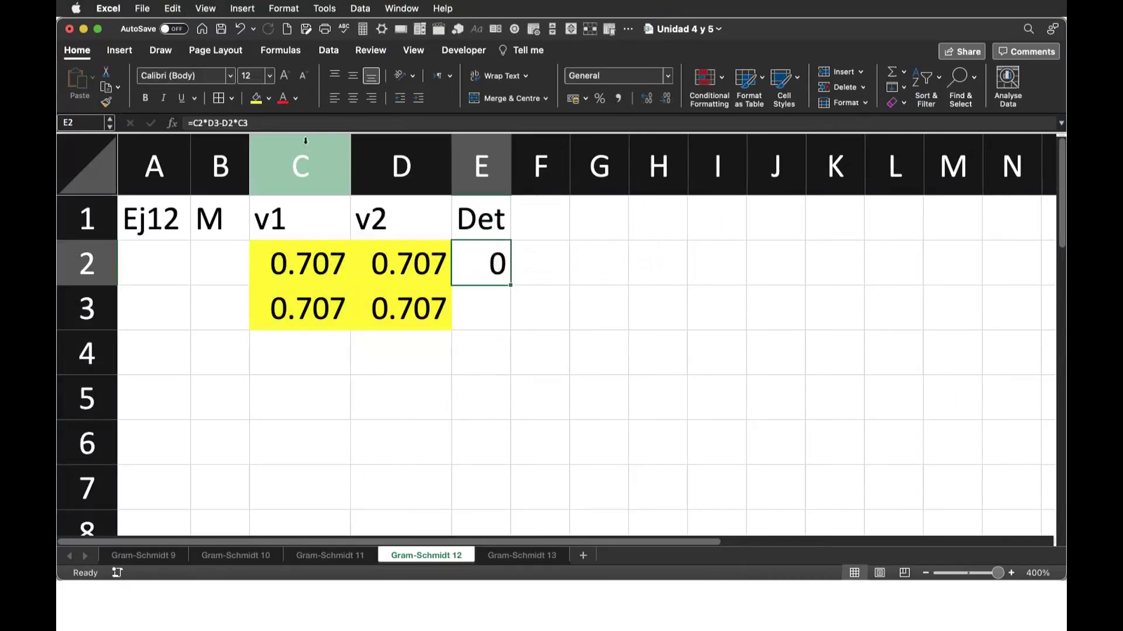
pyautogui.click(270, 99)
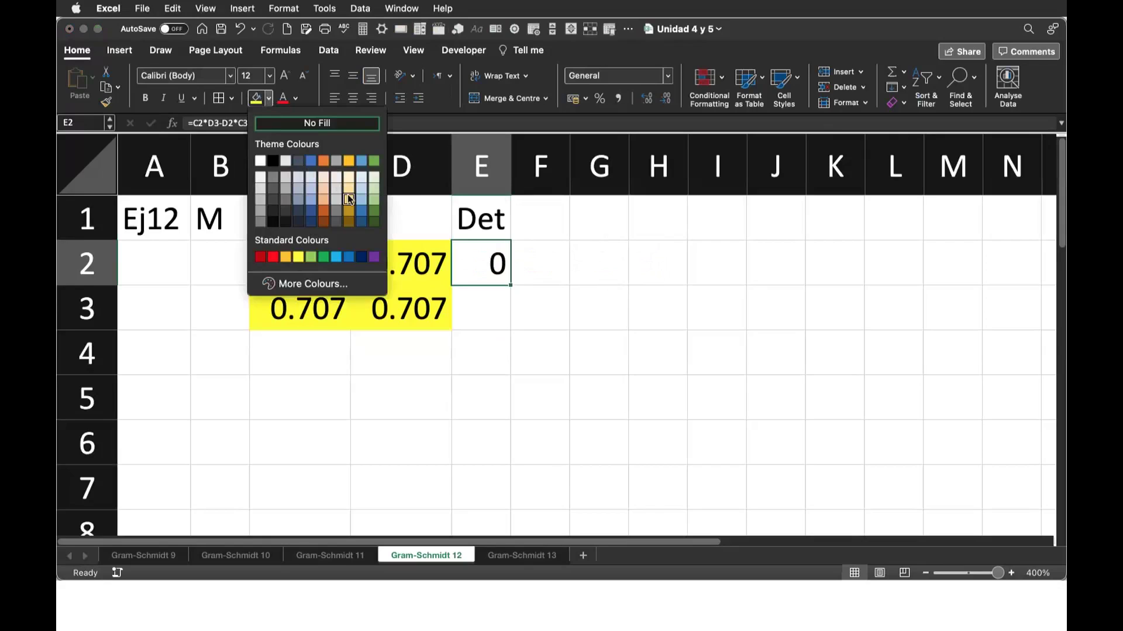
# Fill E2 light orange and type 'Dependencia lineal o son linealmente' in F2.
pyautogui.click(349, 187)
pyautogui.click(544, 259)
pyautogui.write('Dep')
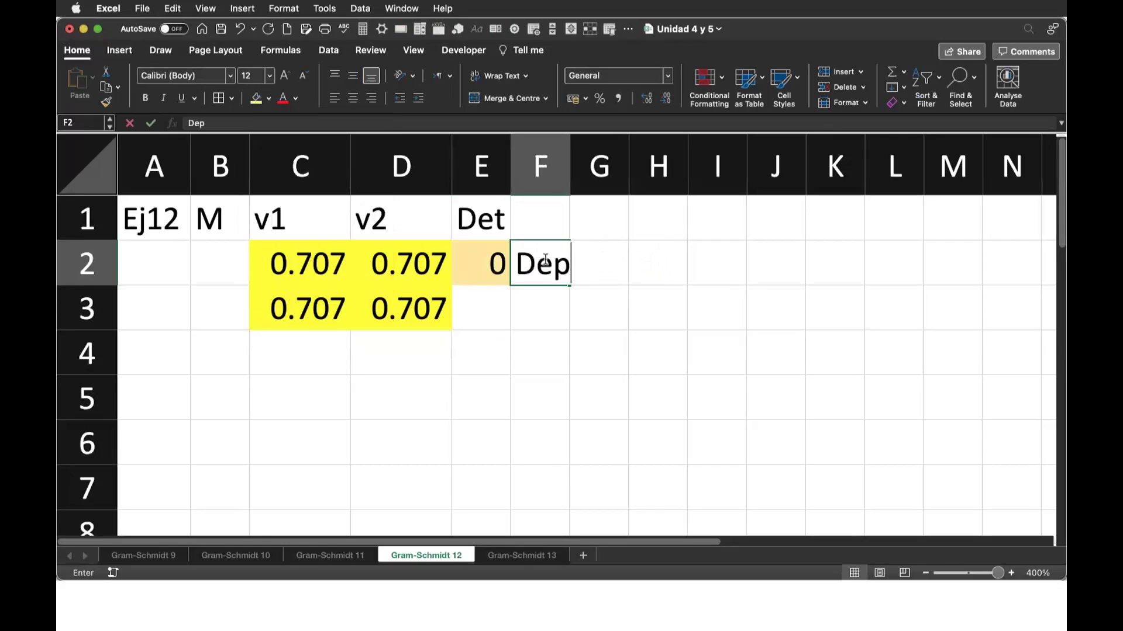
pyautogui.write('endencia')
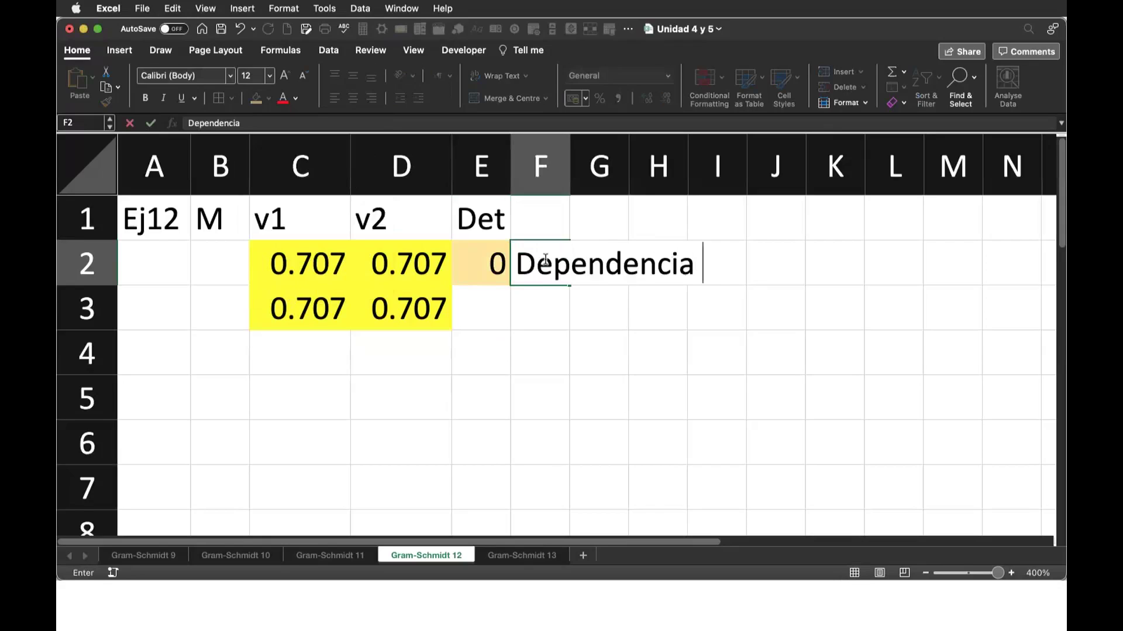
pyautogui.write(' lineal o')
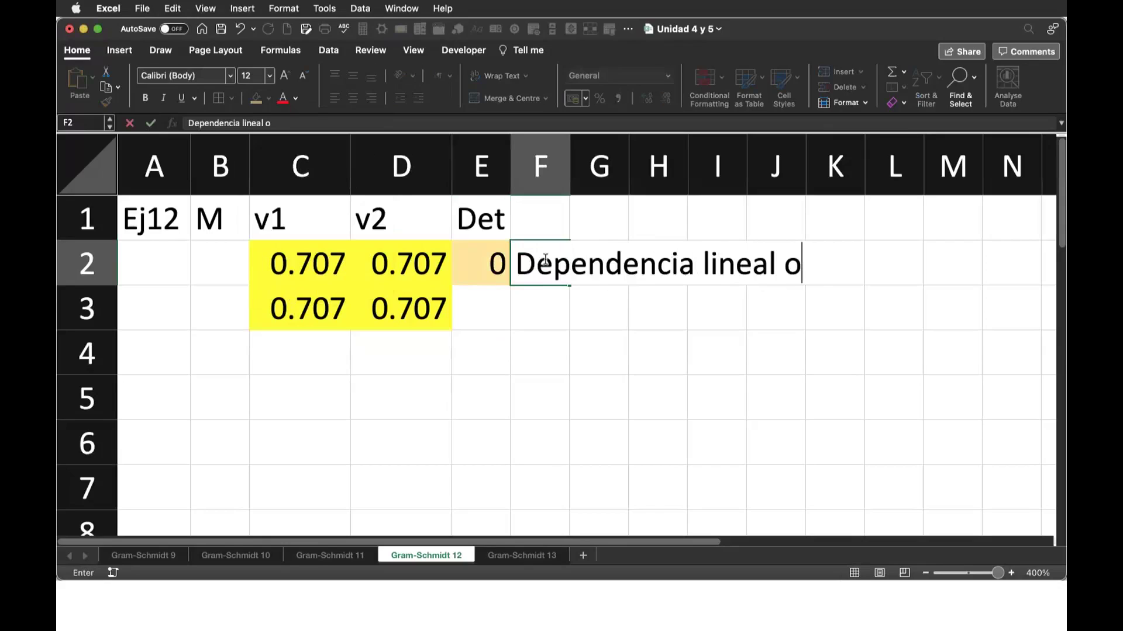
pyautogui.write(' son linealmente')
pyautogui.press('Return')
# Type 'dependientes' in F3, then select the v1 and v2 values in C2:C3 and D2:D3.
pyautogui.write('de')
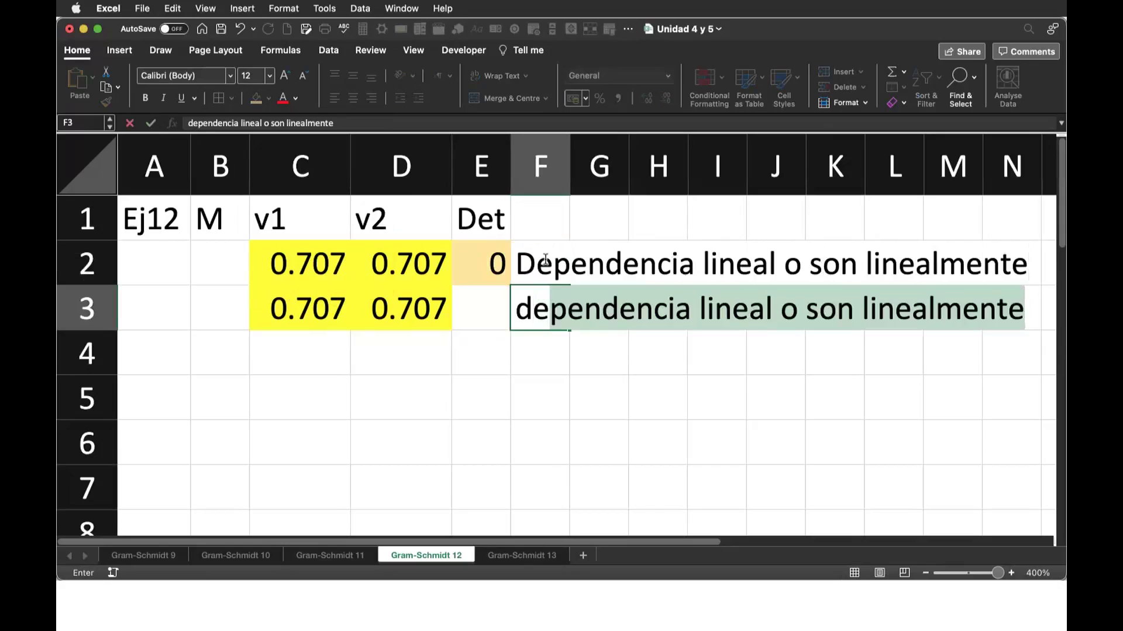
pyautogui.write('pend')
pyautogui.press('BackSpace')
pyautogui.press('BackSpace')
pyautogui.write('endientes')
pyautogui.press('Return')
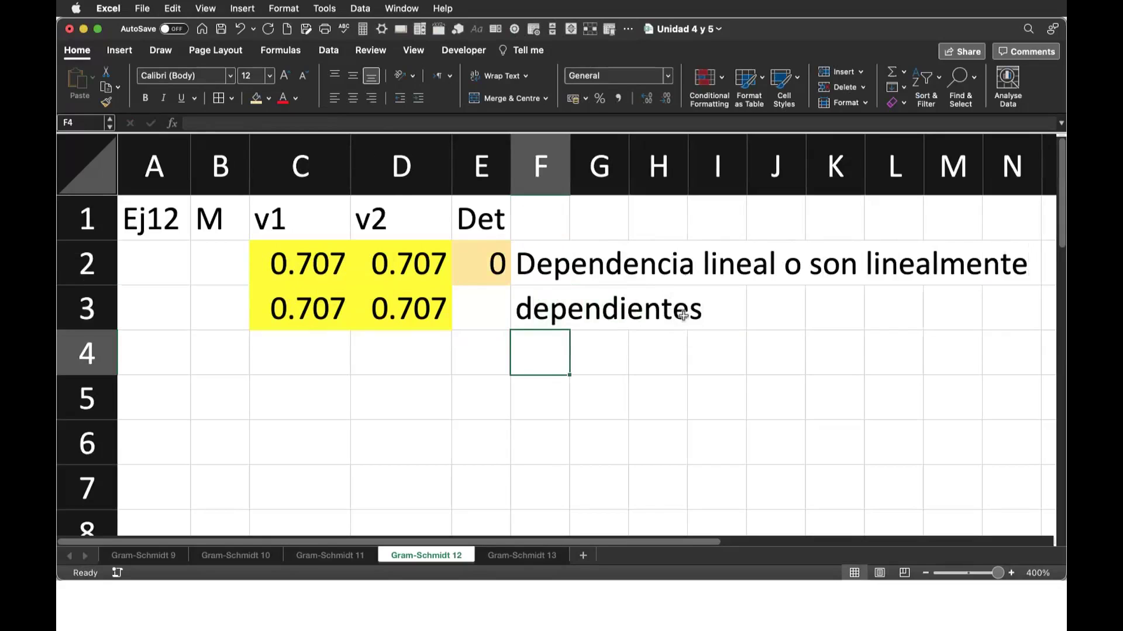
pyautogui.moveTo(315, 256); pyautogui.dragTo(315, 304)
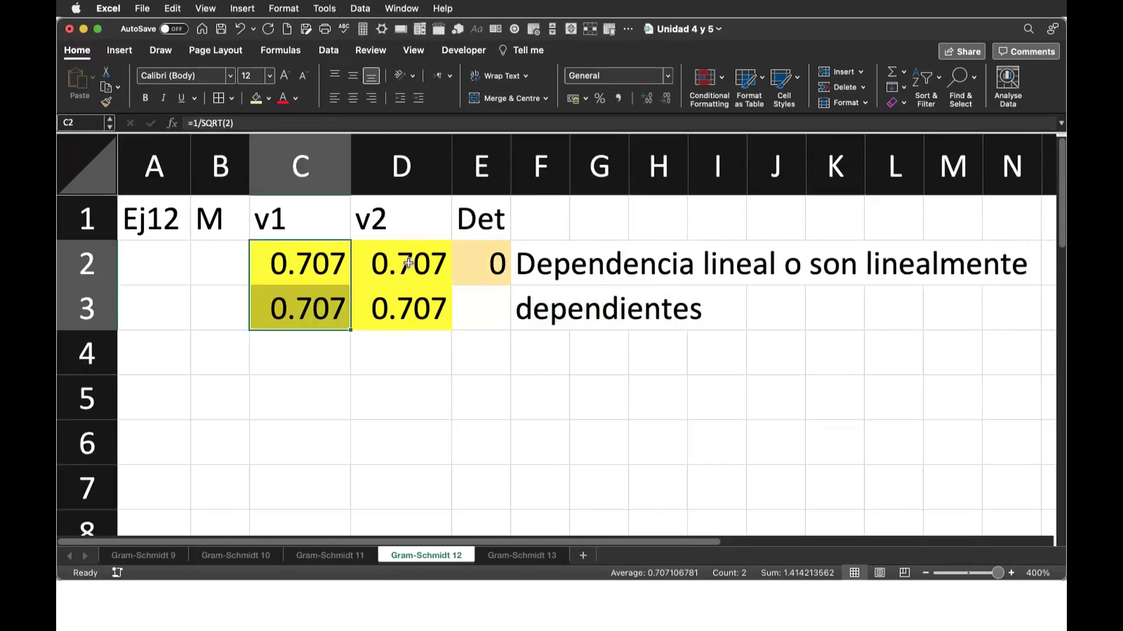
pyautogui.moveTo(409, 263); pyautogui.dragTo(409, 306)
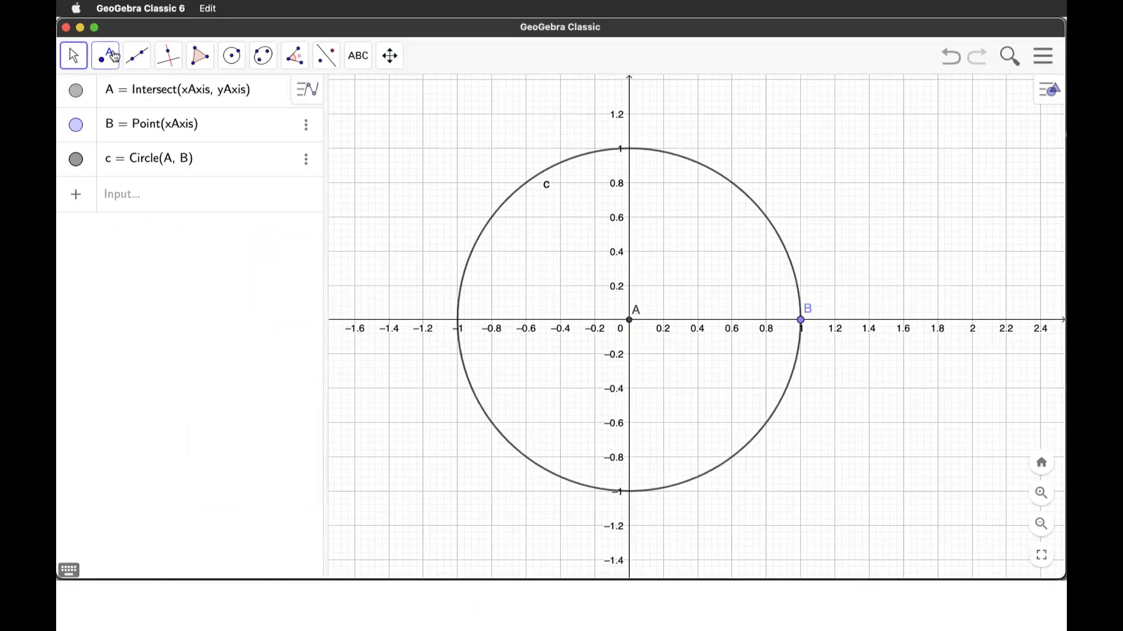
# Draw vector u from origin A to point C on the unit circle near (0.71, 0.71).
pyautogui.click(138, 63)
pyautogui.click(166, 246)
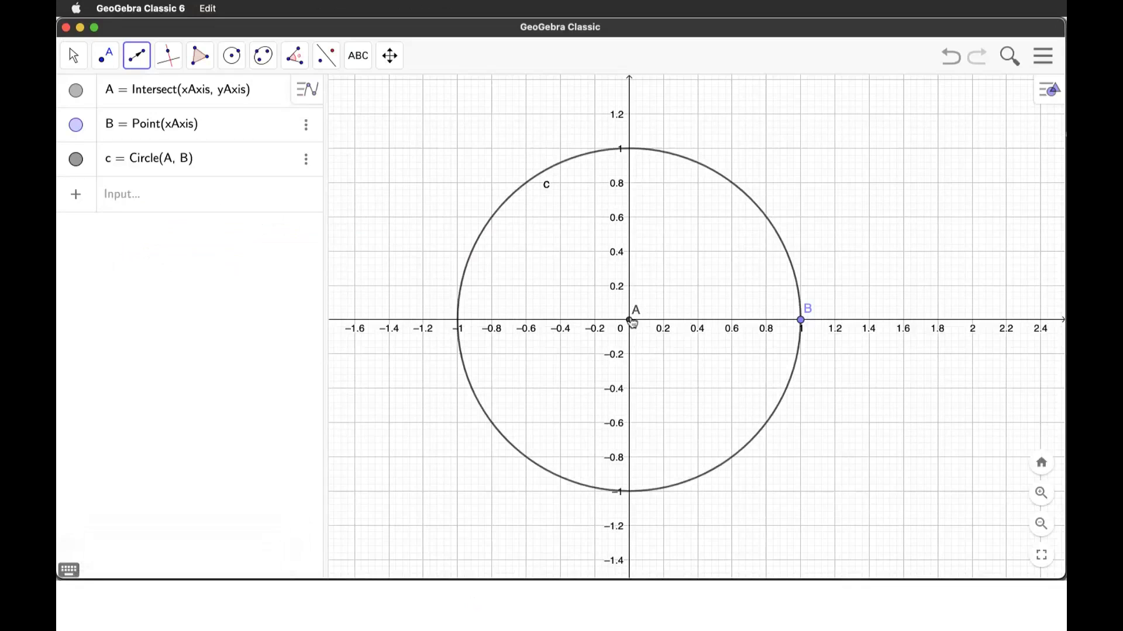
pyautogui.click(632, 322)
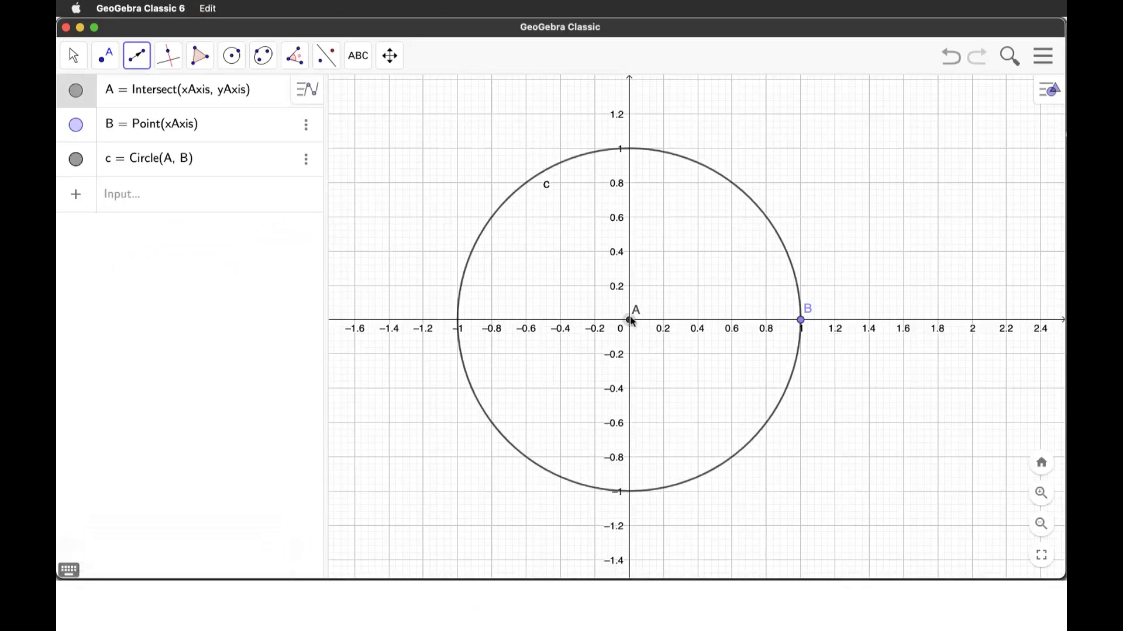
pyautogui.click(752, 202)
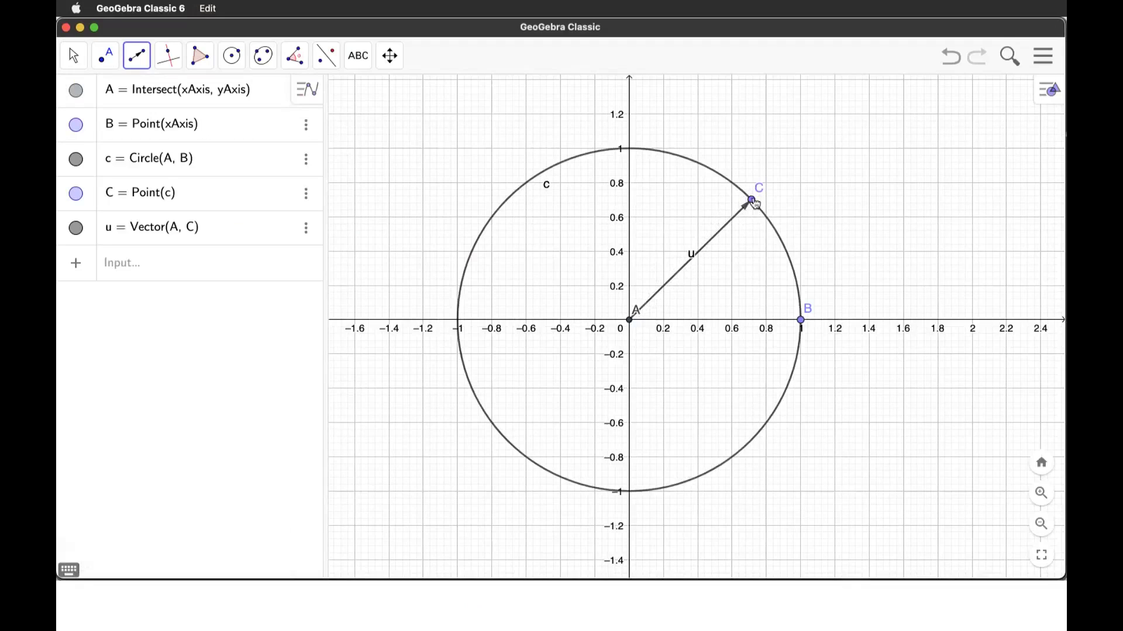
pyautogui.press('super+Tab')
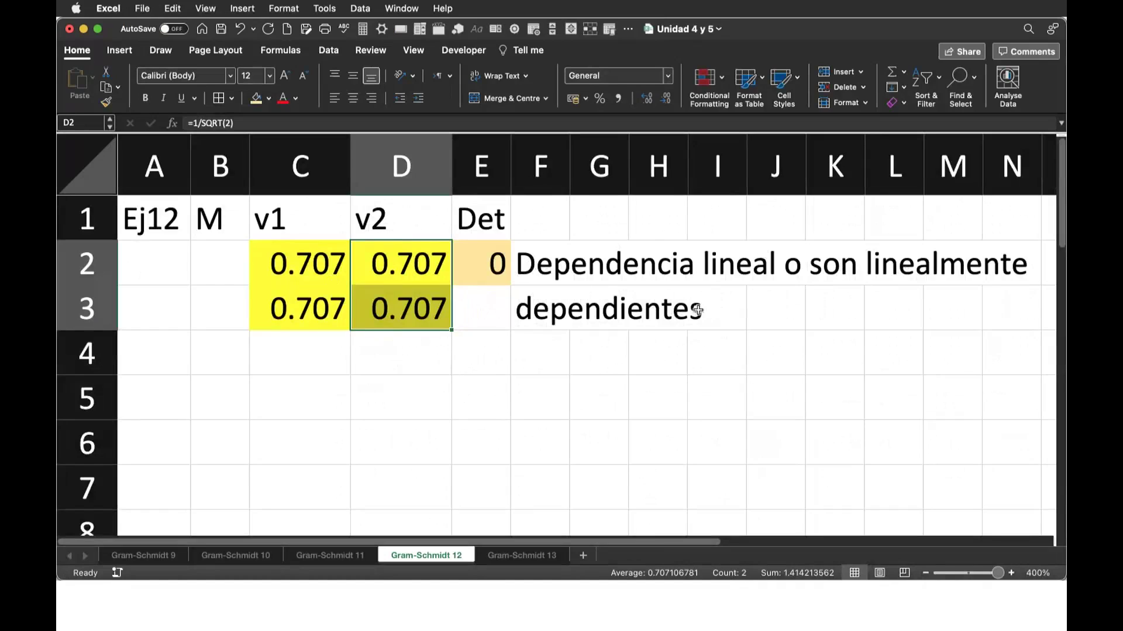
# Extend the F3 note with '(son colineales el ángulo entre ellos es 0 grados)'.
pyautogui.click(537, 306)
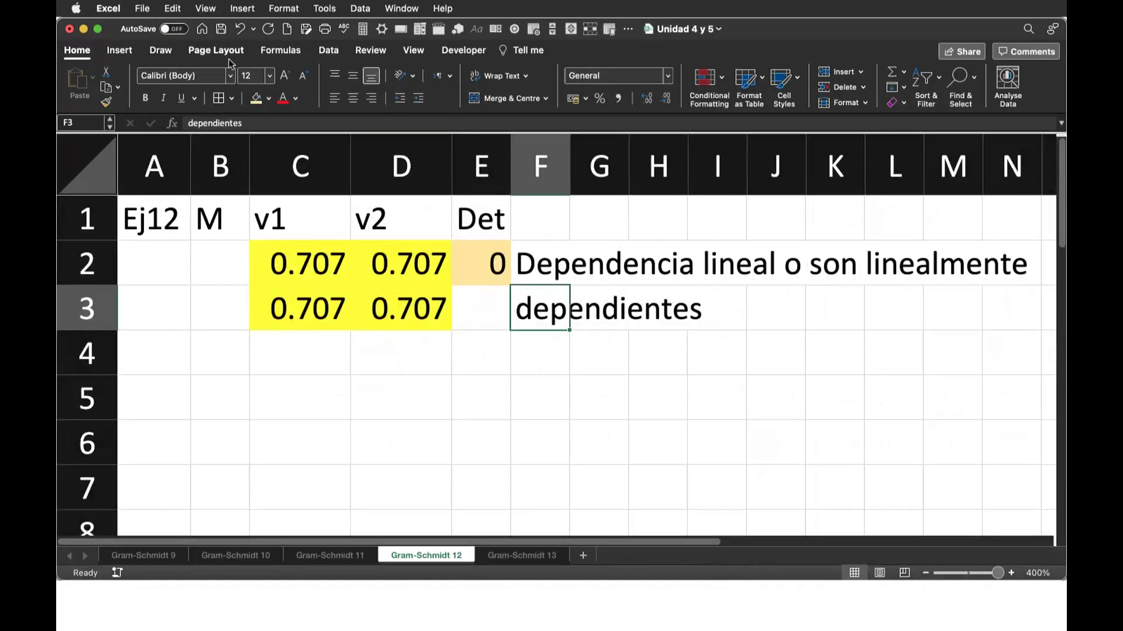
pyautogui.click(245, 122)
pyautogui.write('(son colineales ')
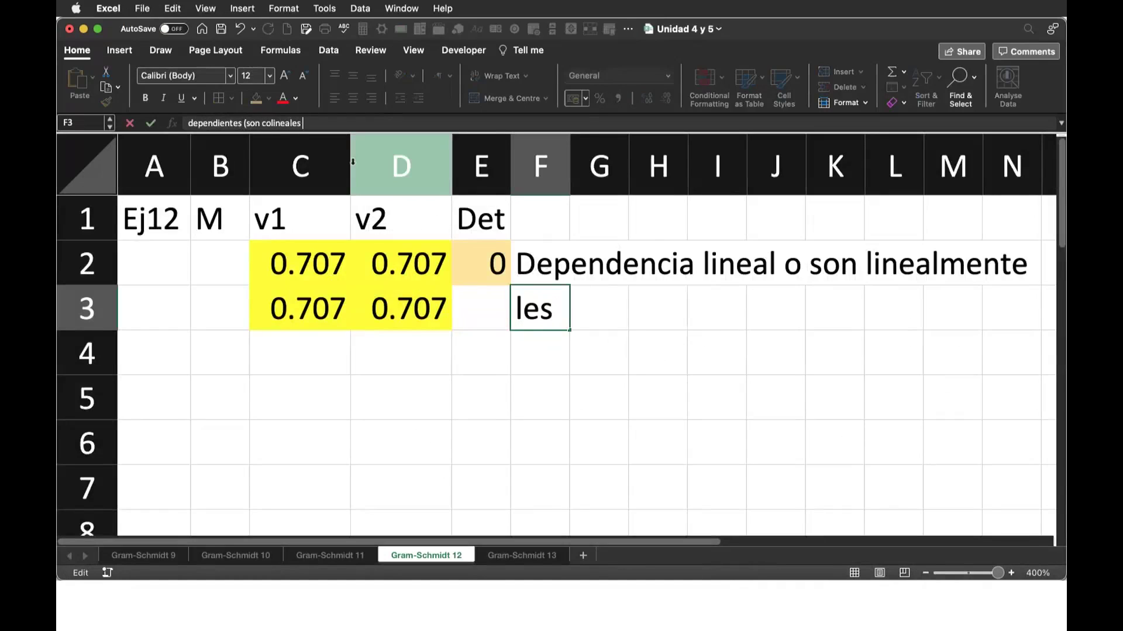
pyautogui.write('el ángulo entre ellos es 0')
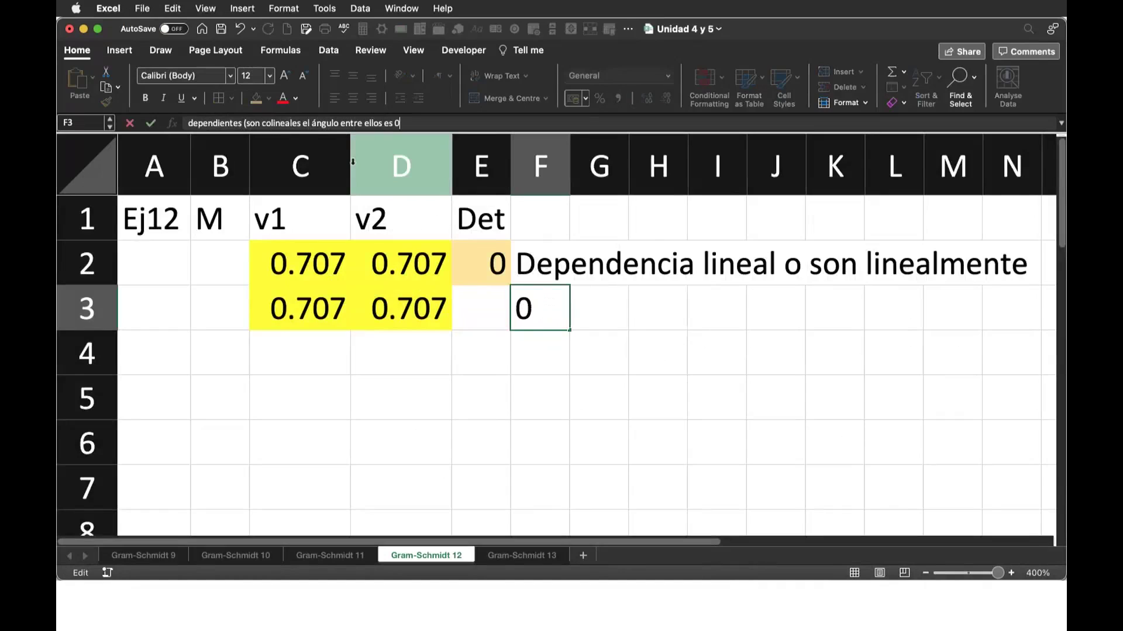
pyautogui.write(' grados)')
pyautogui.press('Return')
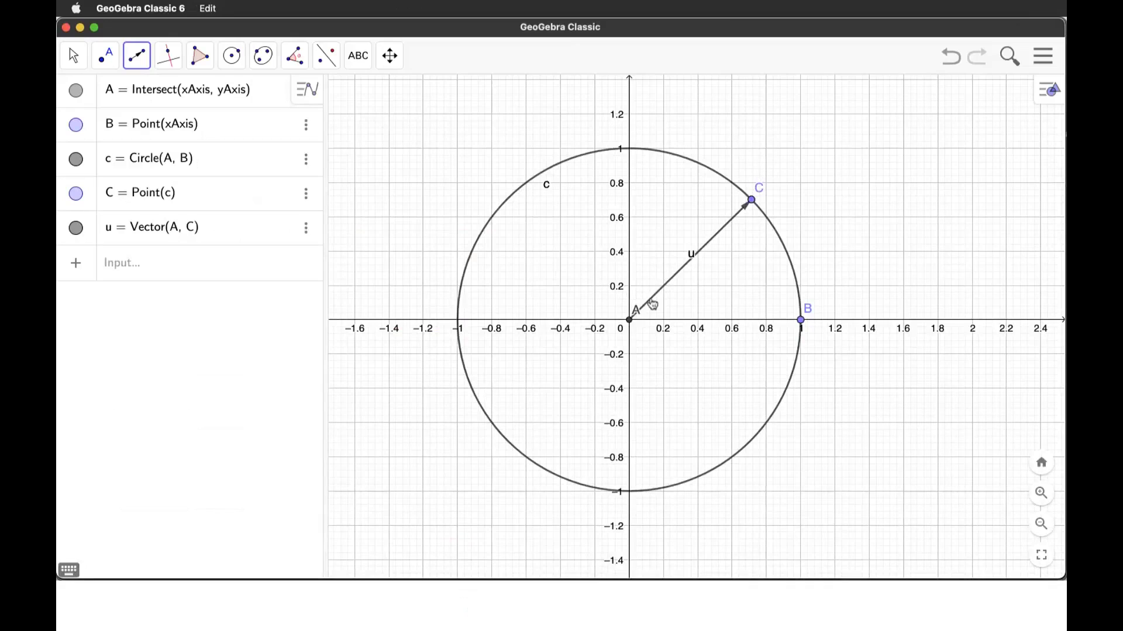
# Draw line f through points C and A.
pyautogui.click(136, 59)
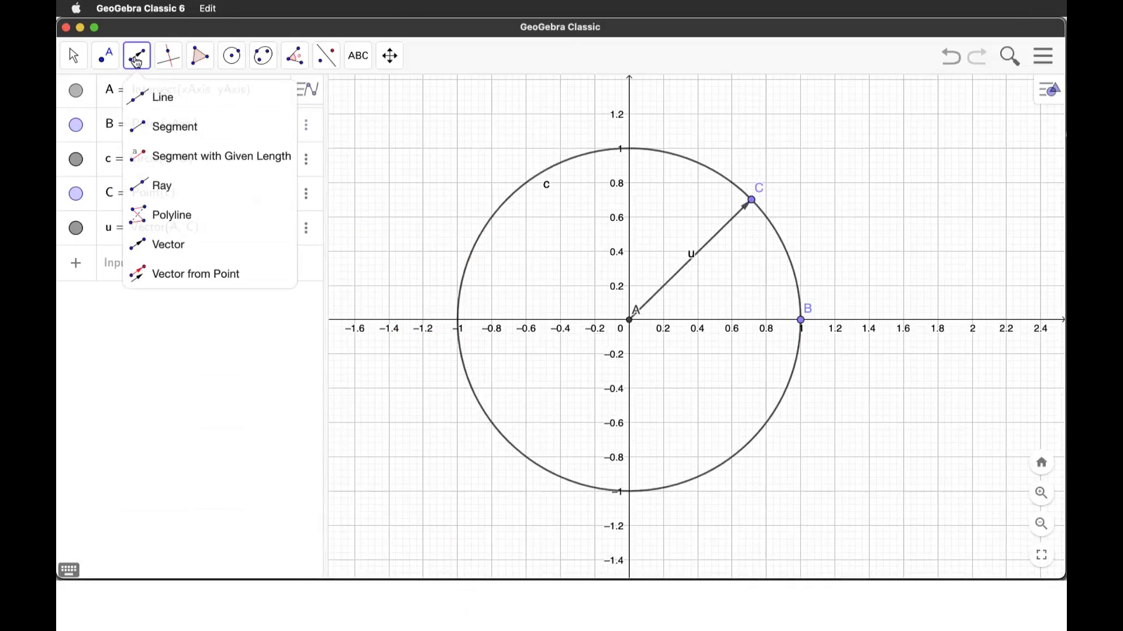
pyautogui.click(146, 58)
pyautogui.click(161, 95)
pyautogui.click(752, 201)
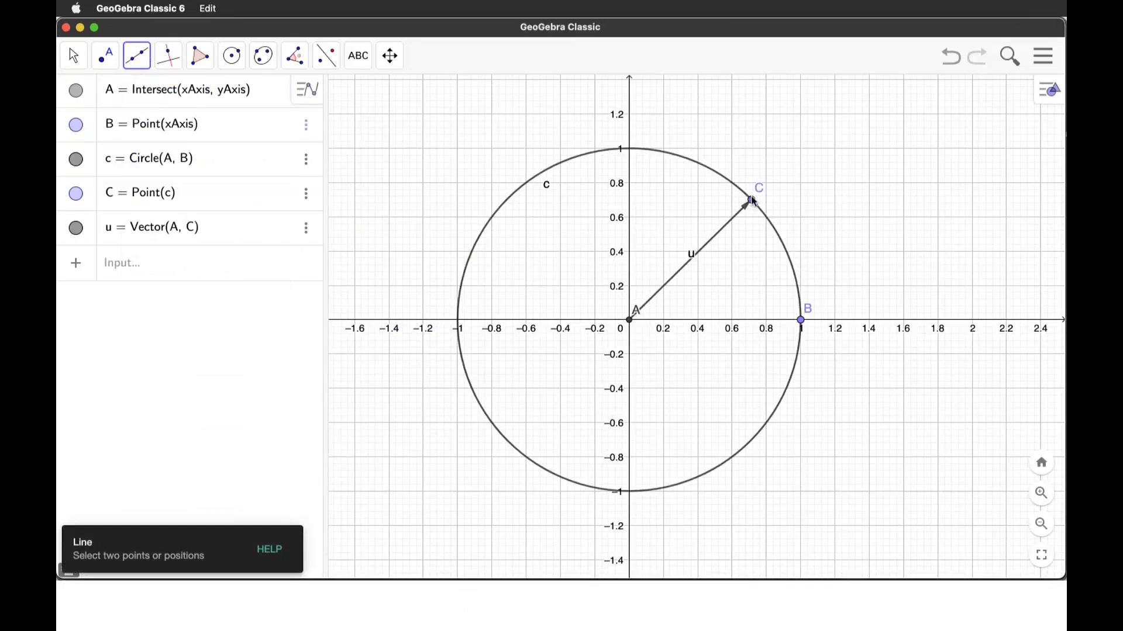
pyautogui.click(631, 320)
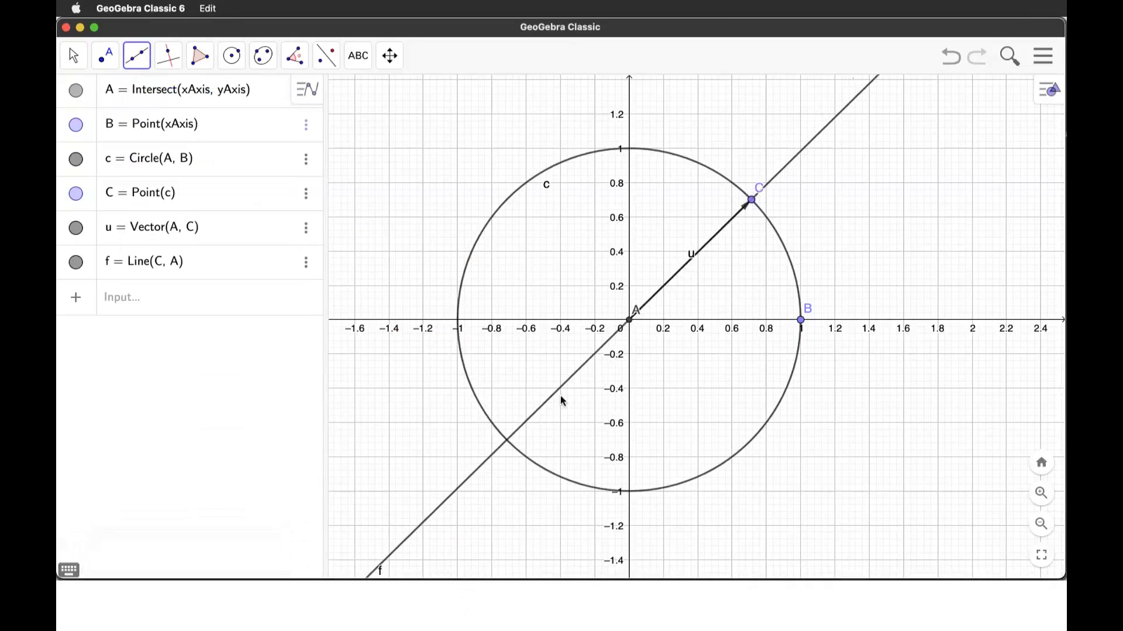
# Add a 'span(v1,v2)' text label and place it beside line f.
pyautogui.click(358, 55)
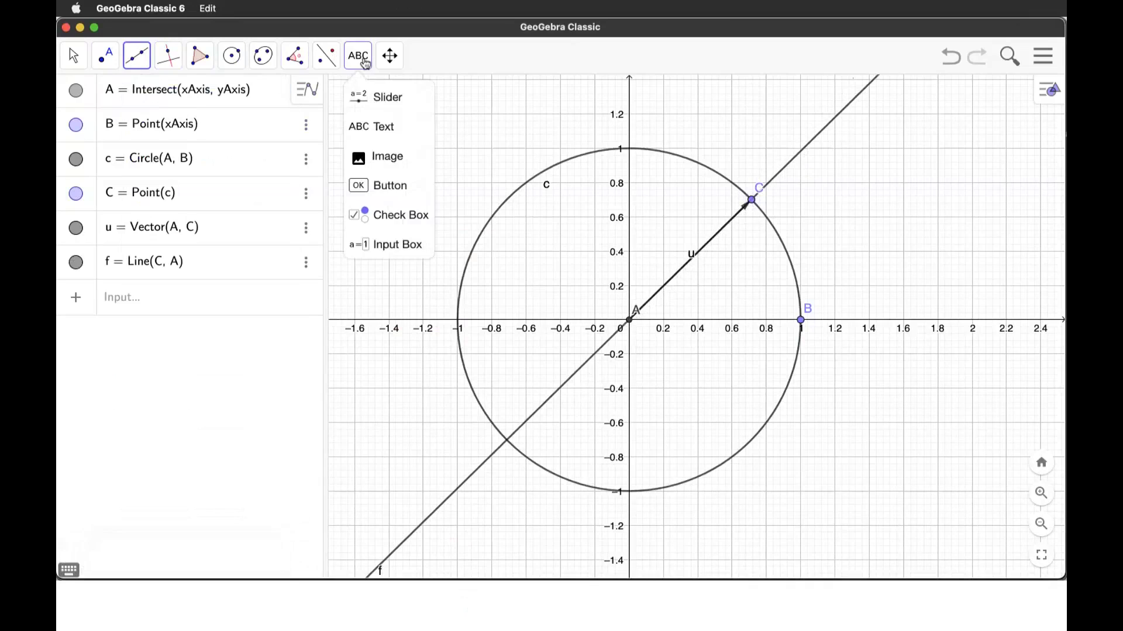
pyautogui.click(380, 124)
pyautogui.click(462, 517)
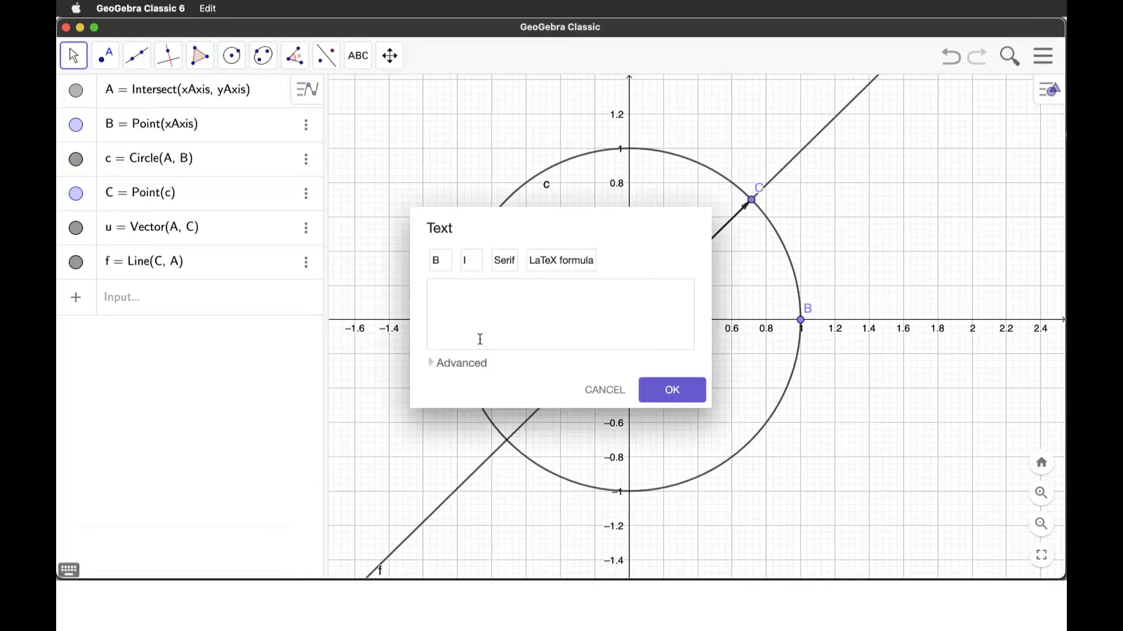
pyautogui.write('span(')
pyautogui.write('v1,v2')
pyautogui.click(681, 390)
pyautogui.moveTo(489, 500); pyautogui.dragTo(441, 461)
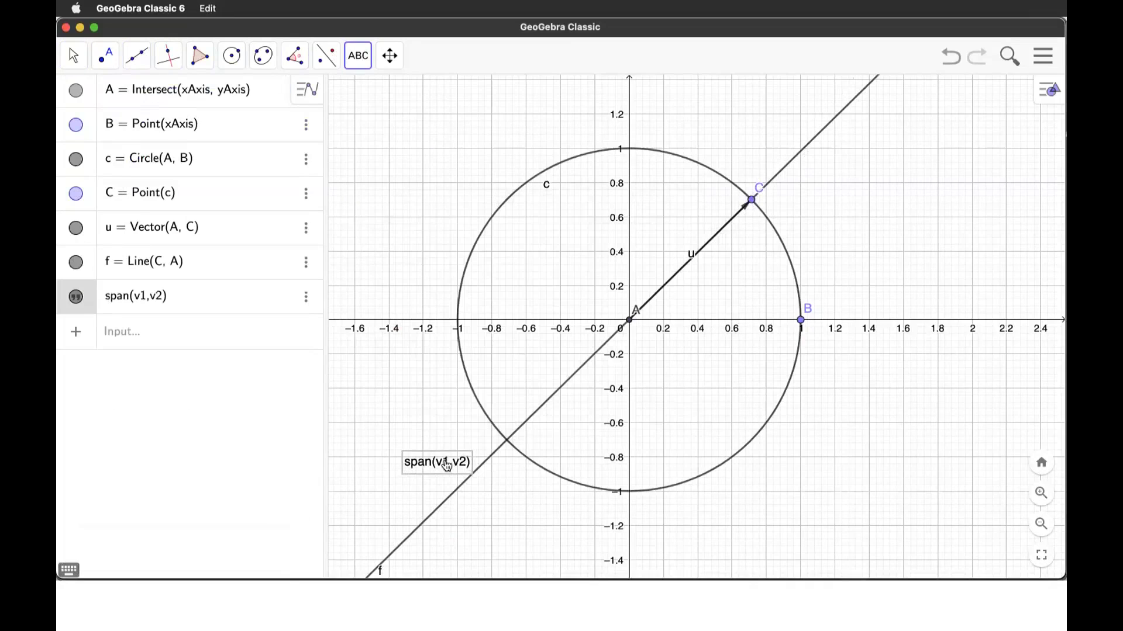
# Add a 'dim(span)=1=rank(M)' text label and nudge it up-left.
pyautogui.click(470, 518)
pyautogui.write('dim(span)=1=')
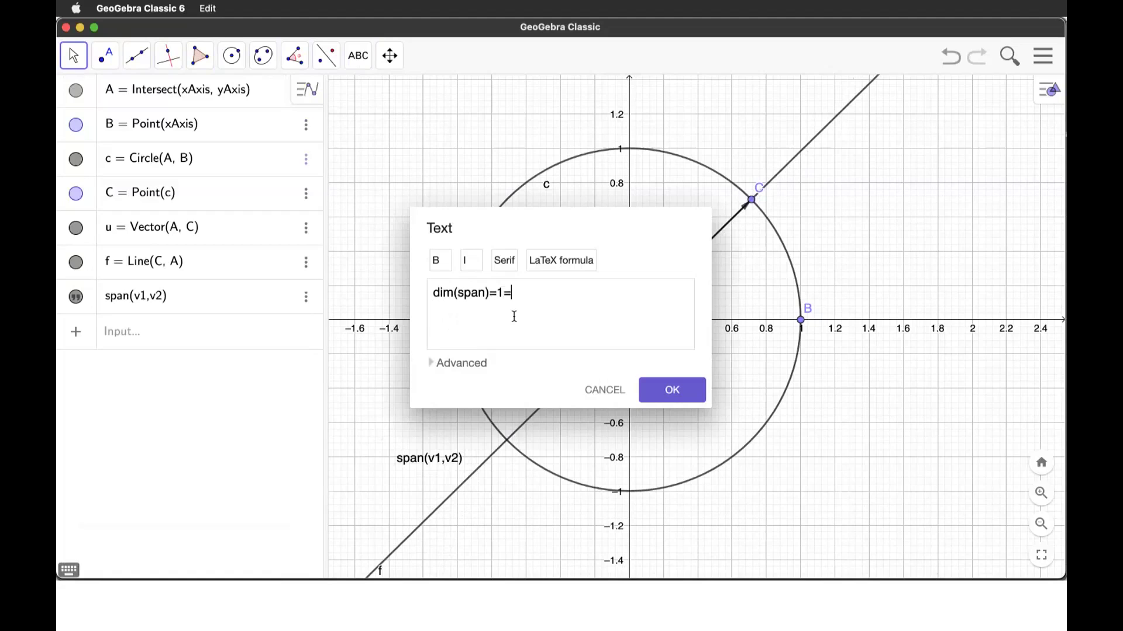
pyautogui.write('rank(')
pyautogui.write('M')
pyautogui.click(669, 390)
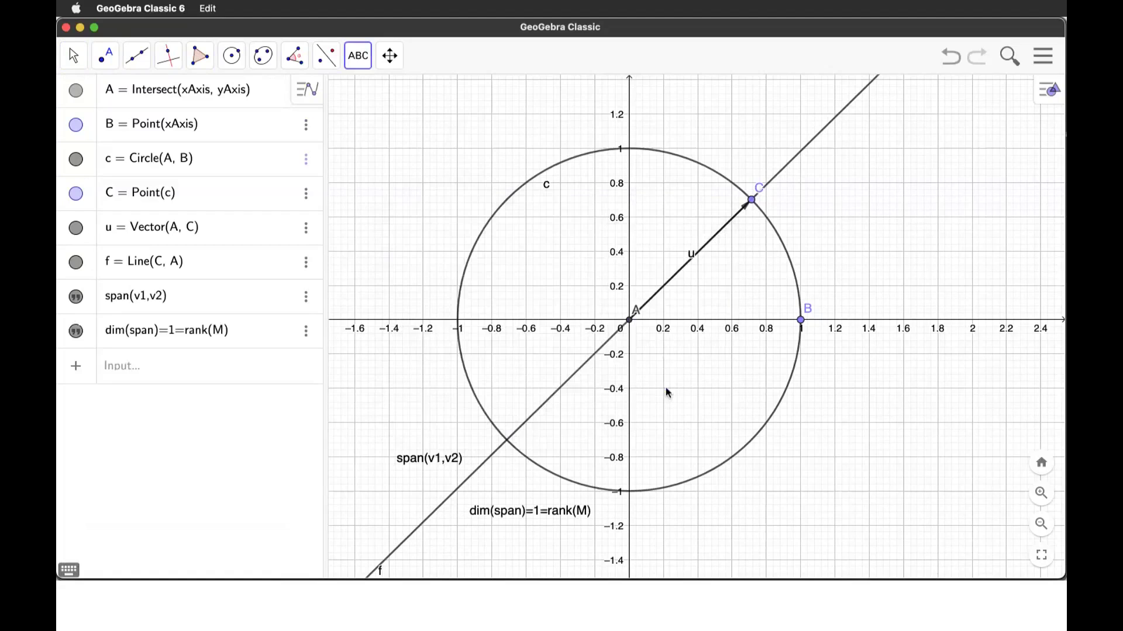
pyautogui.moveTo(531, 512); pyautogui.dragTo(522, 503)
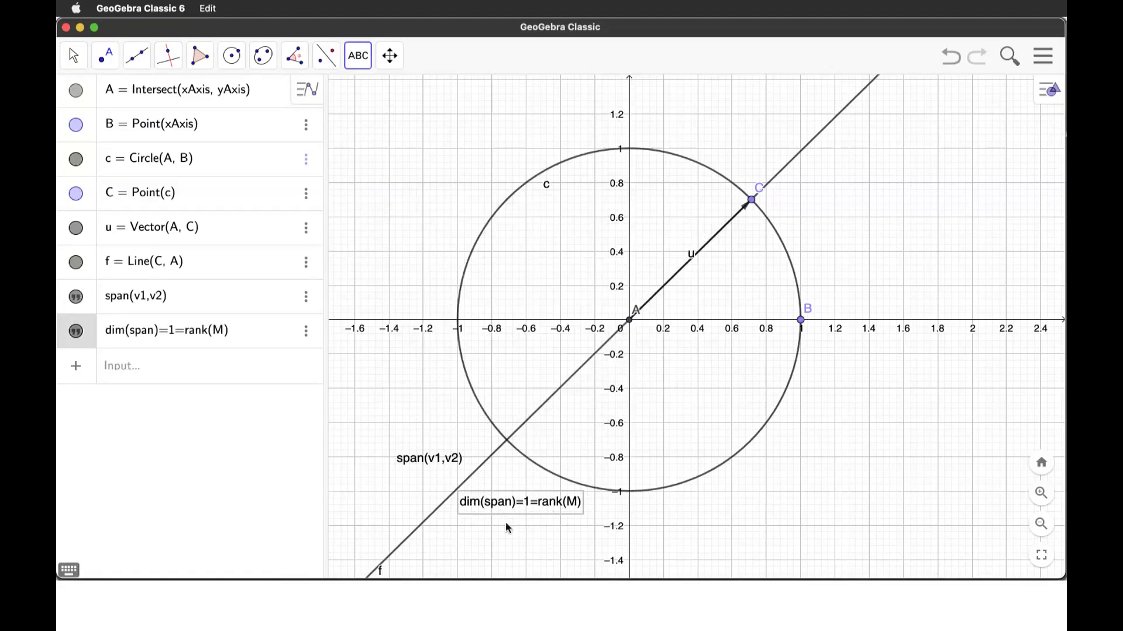
# Add a LaTeX text label ρ = 1 on the canvas.
pyautogui.click(408, 412)
pyautogui.write('\\rho=1')
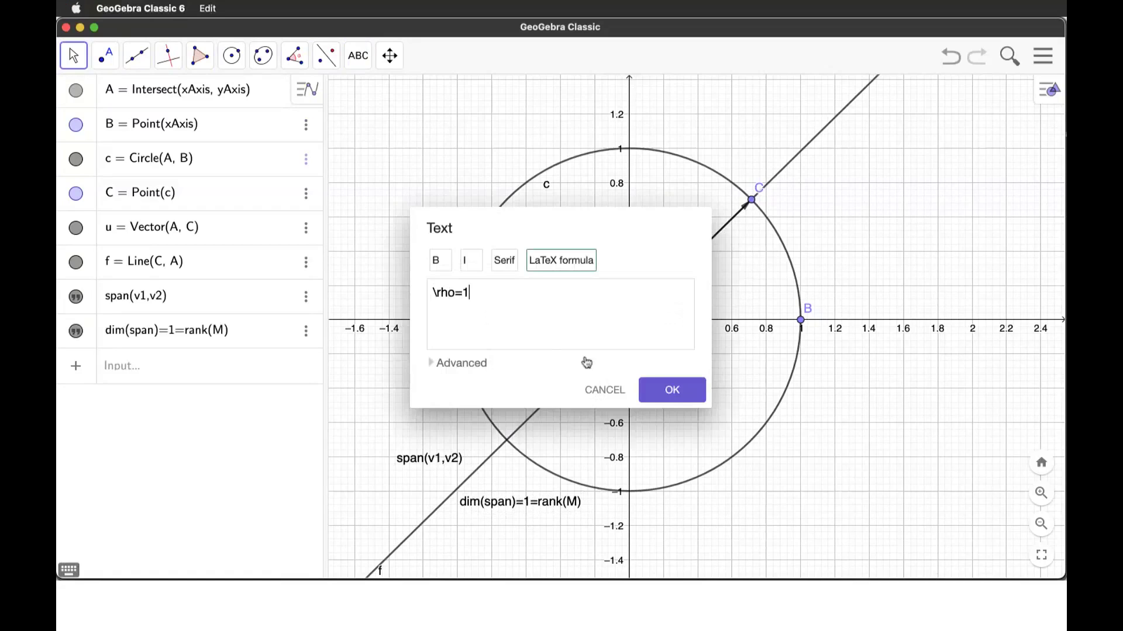
pyautogui.click(645, 386)
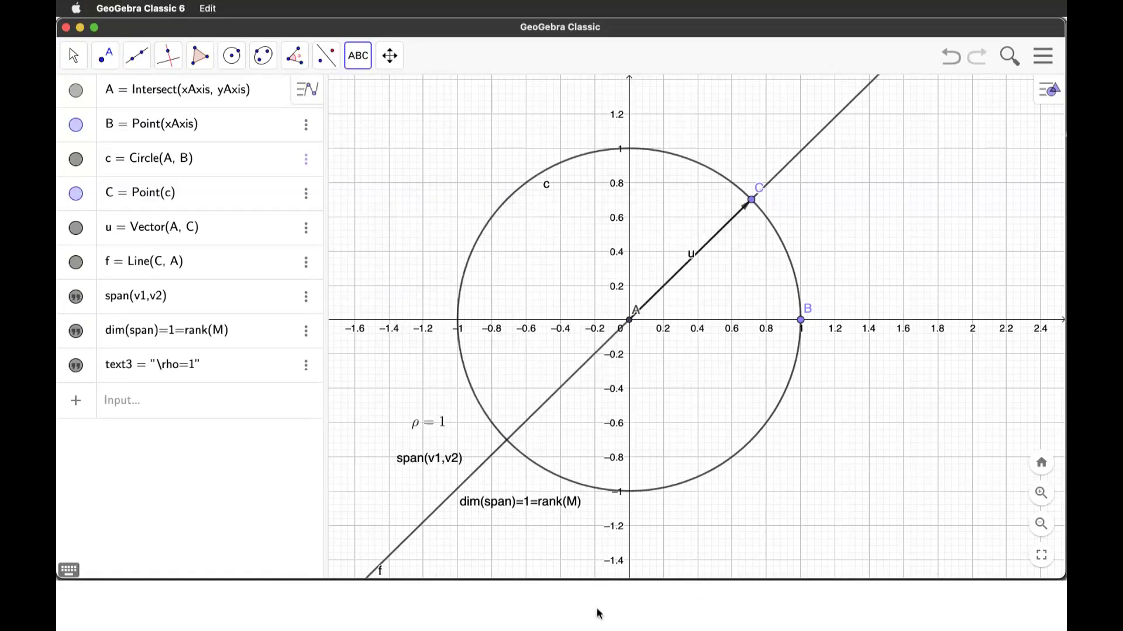
pyautogui.press('super+Tab')
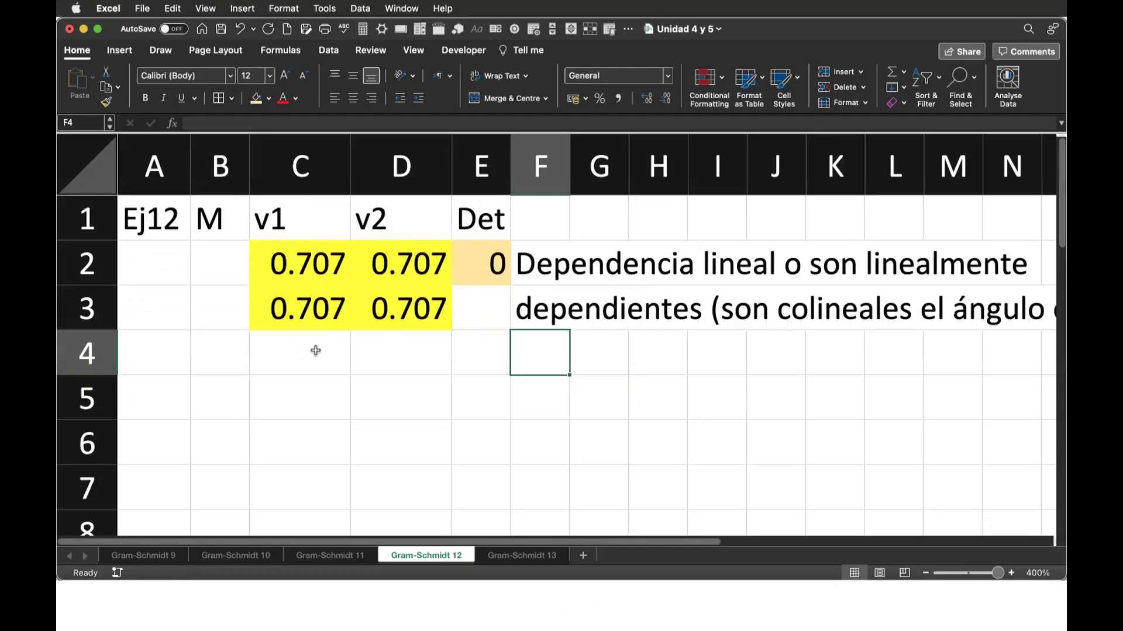
# Enter rank(M)=1 in C4 and dim(span(v1,v2))=1 in C5.
pyautogui.click(281, 361)
pyautogui.write('rank(M)=1')
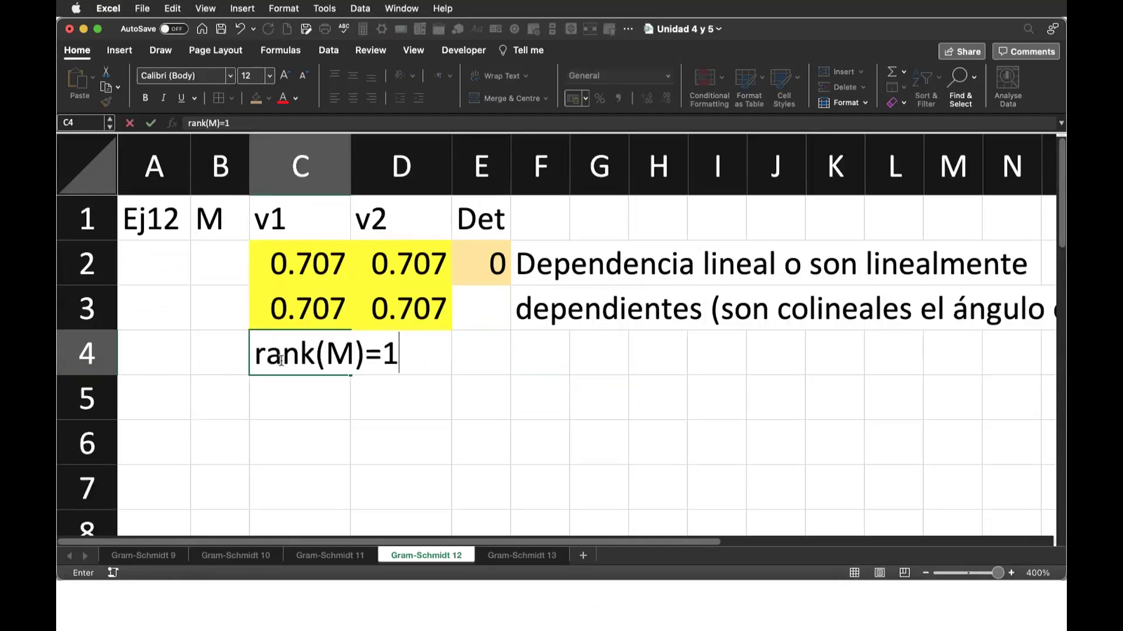
pyautogui.click(289, 393)
pyautogui.write('di')
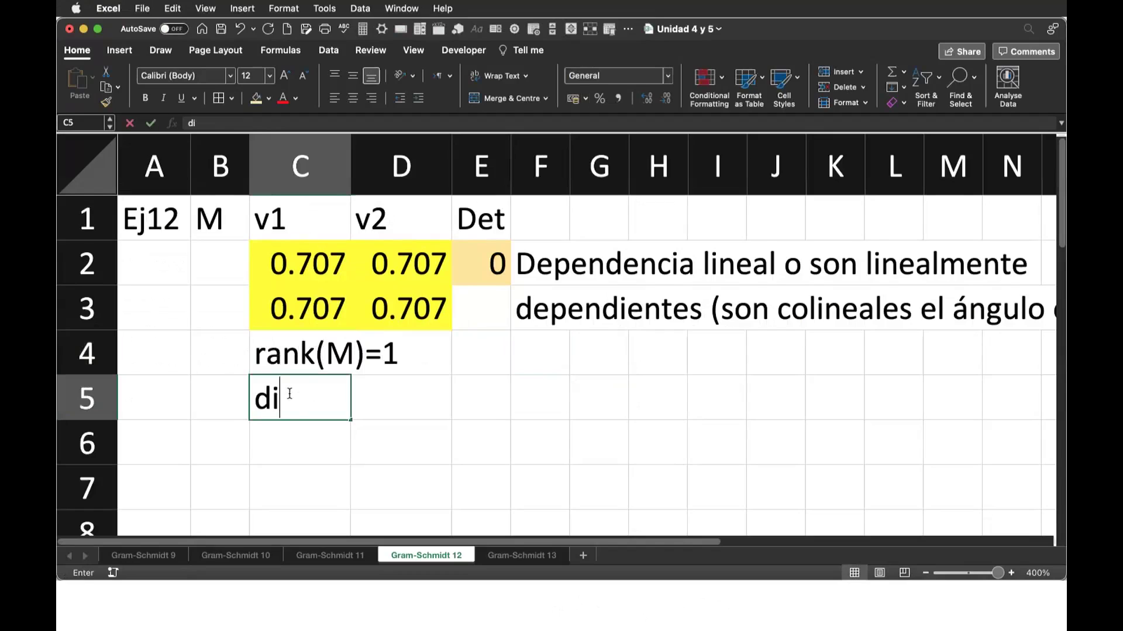
pyautogui.write('m(span(v1,v2))=')
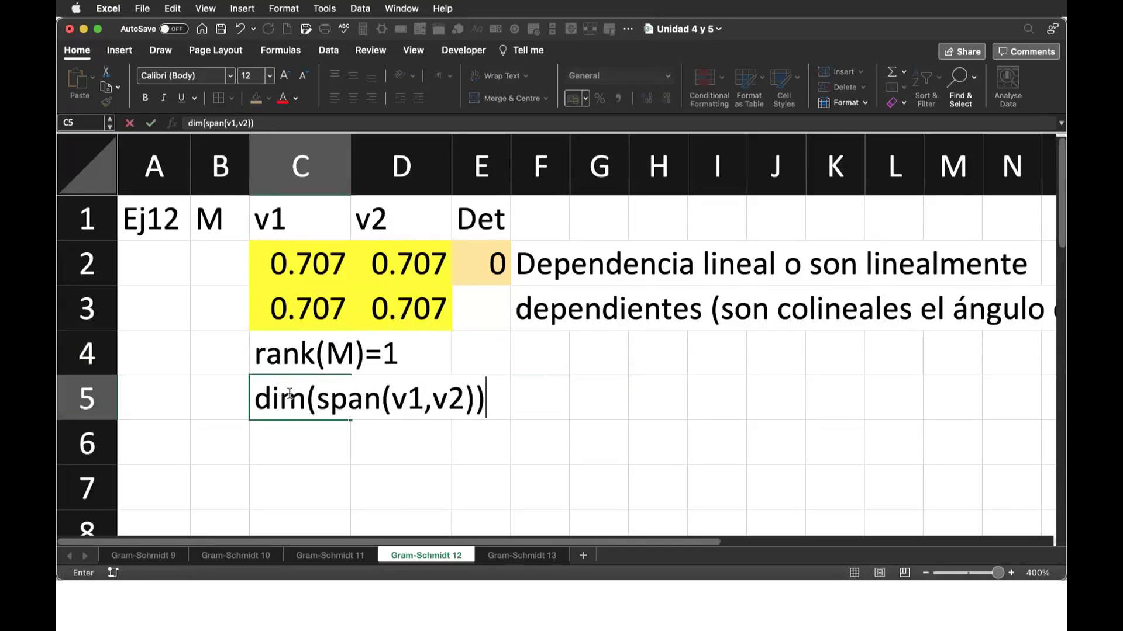
pyautogui.write('1')
pyautogui.press('BackSpace')
pyautogui.write('=1')
pyautogui.press('Return')
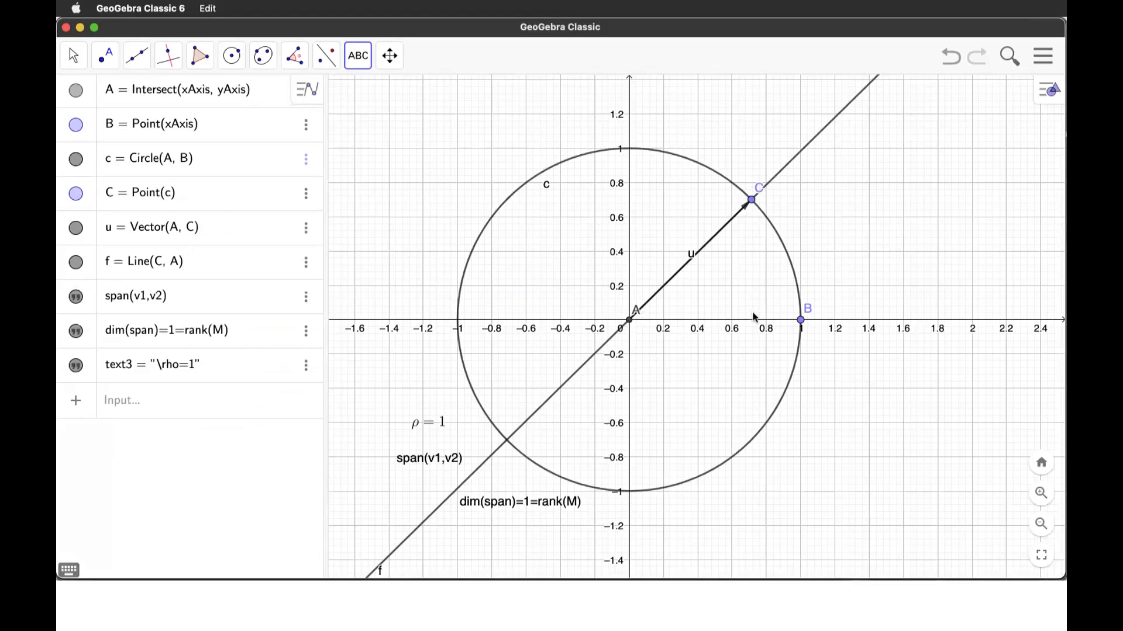
# Measure the angle α = Angle(B, A, C) at the origin with the Angle tool.
pyautogui.click(294, 56)
pyautogui.click(313, 106)
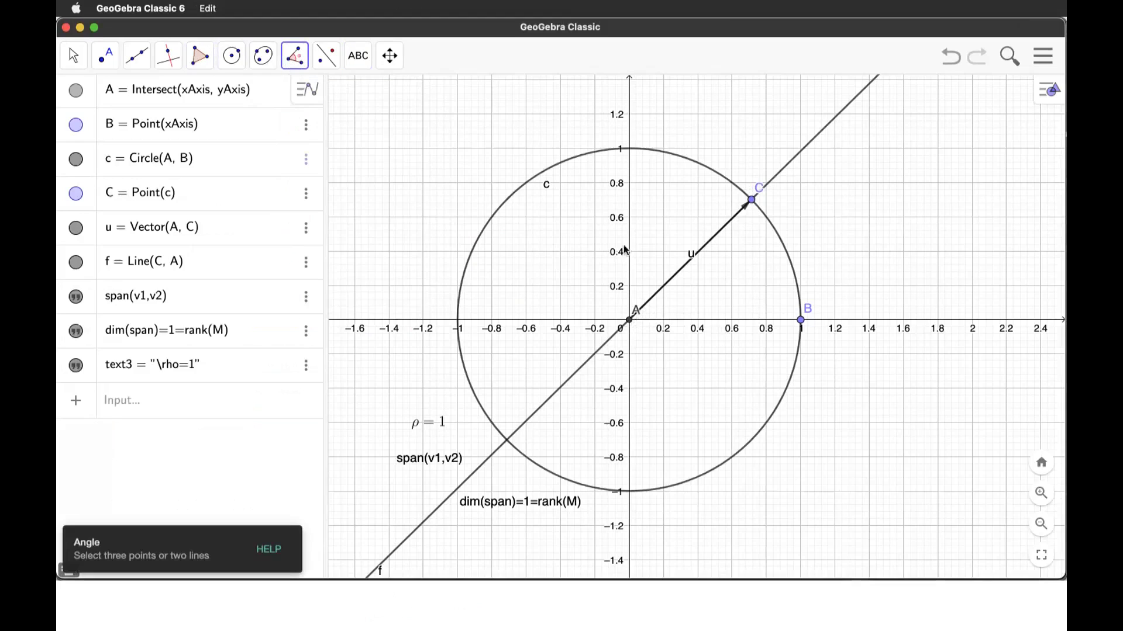
pyautogui.click(801, 320)
pyautogui.click(629, 320)
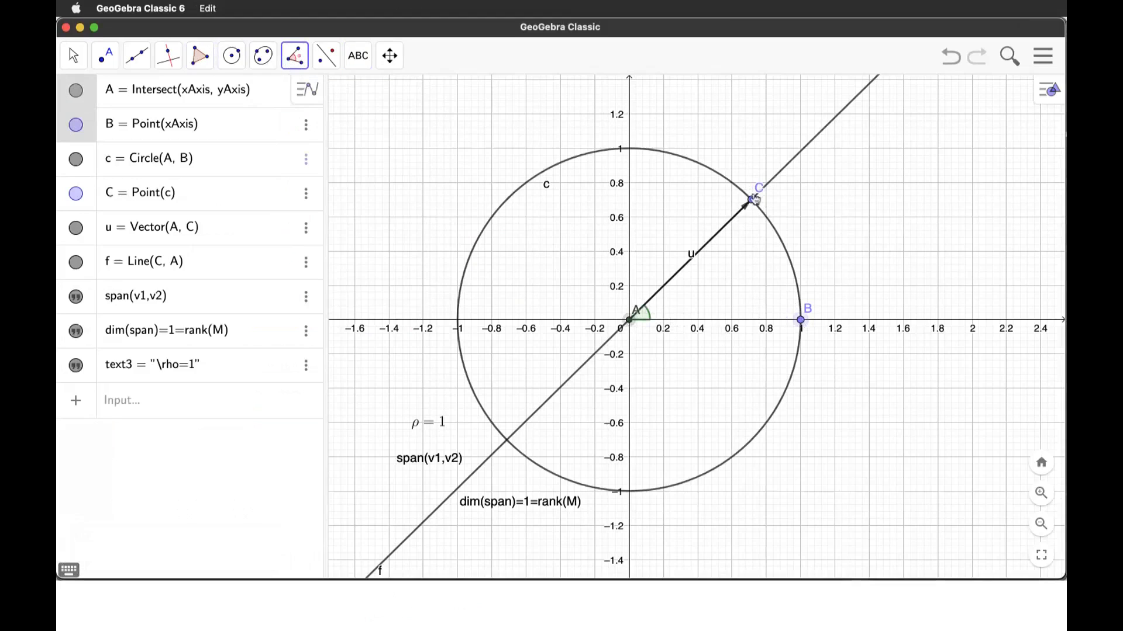
pyautogui.click(752, 202)
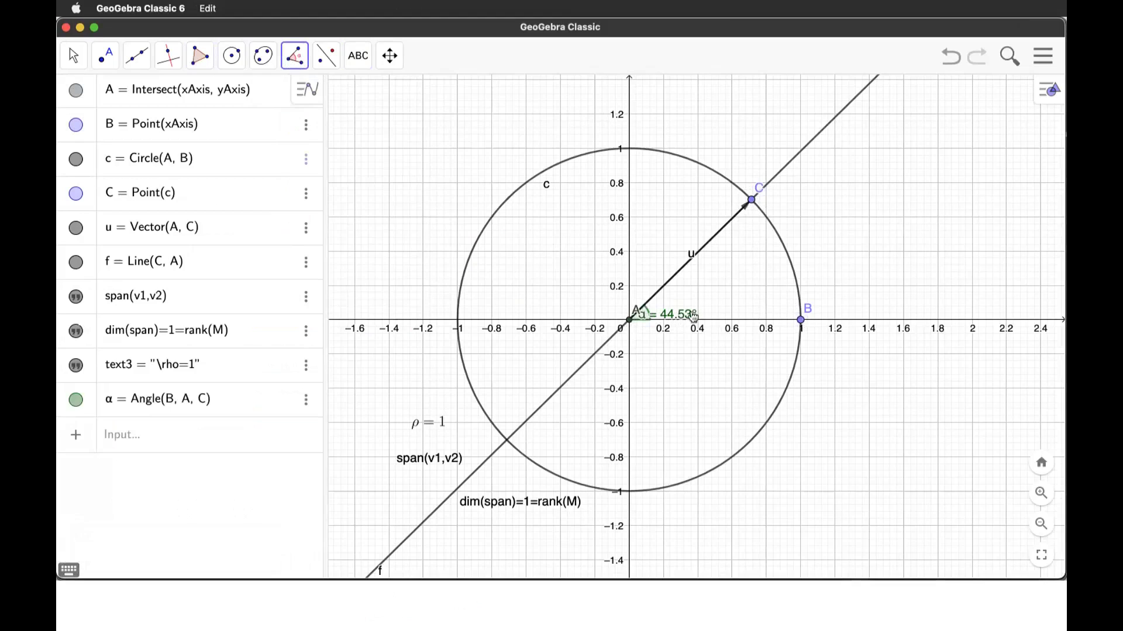
# Nudge point C so the angle reads 45.03°, then return to Excel.
pyautogui.click(73, 55)
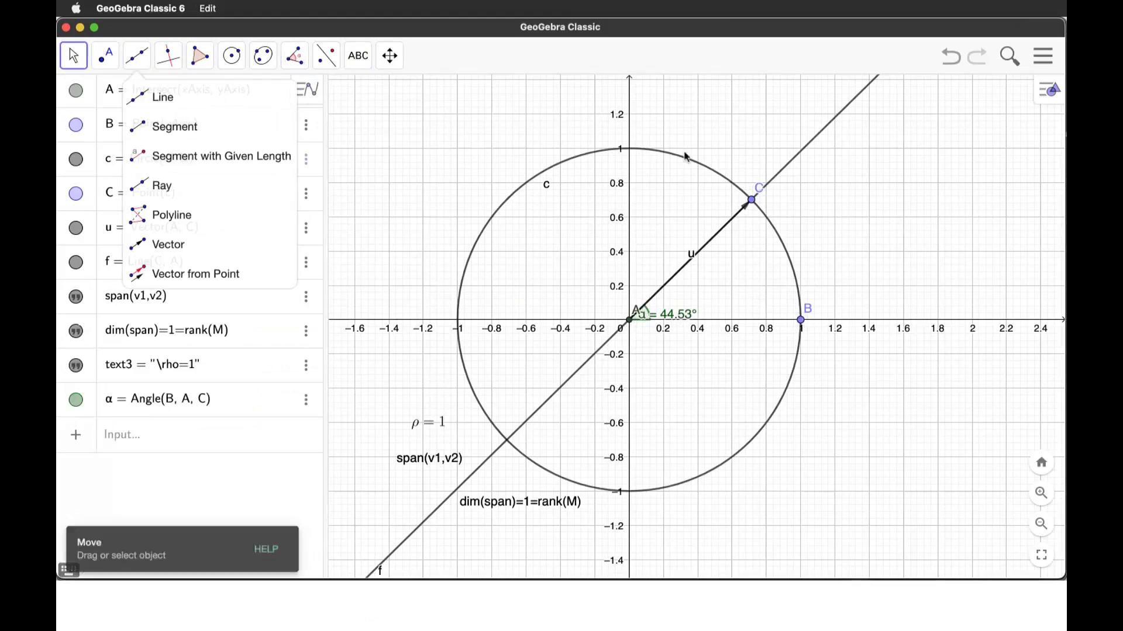
pyautogui.moveTo(753, 202); pyautogui.dragTo(755, 203)
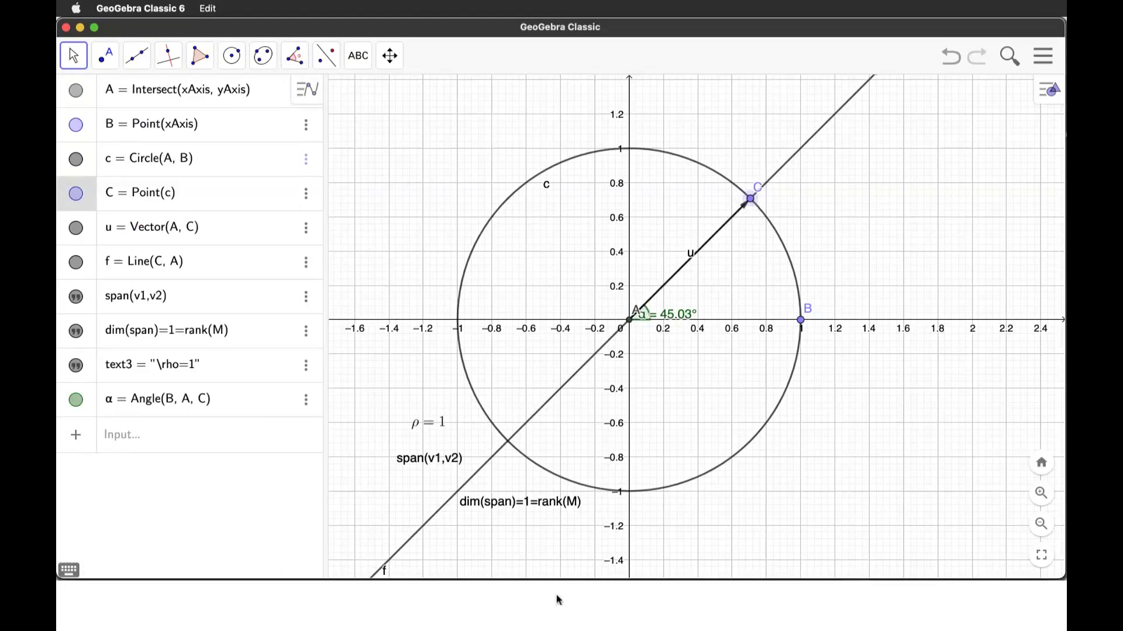
pyautogui.click(549, 613)
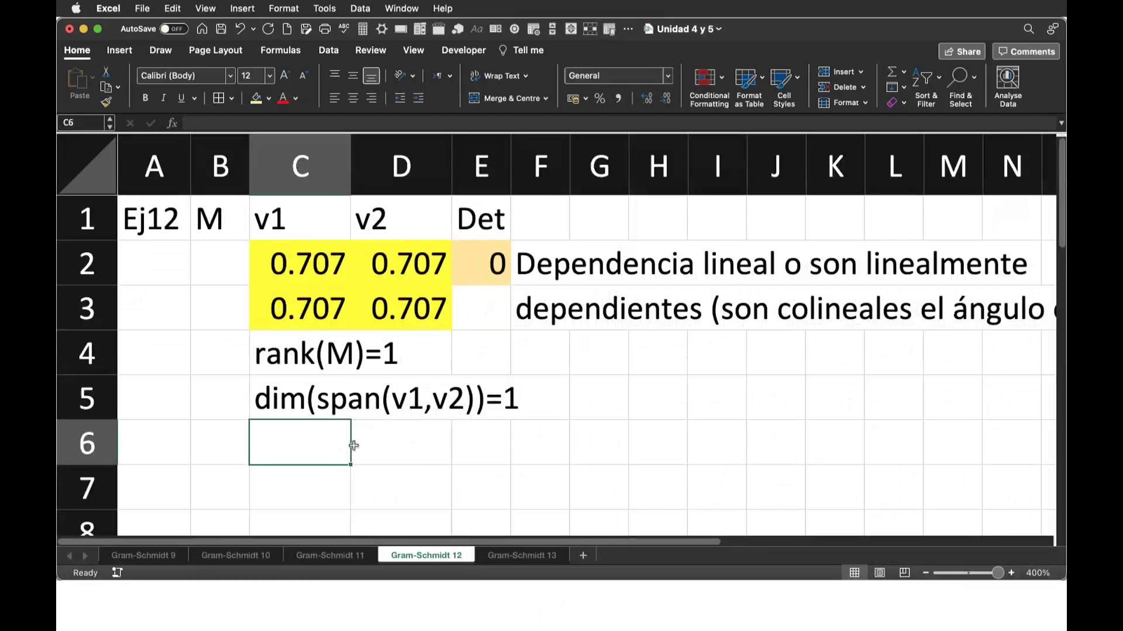
# Write the span-equation note in H4:H5 and m=1=tan(45) in H6.
pyautogui.click(651, 348)
pyautogui.write('E')
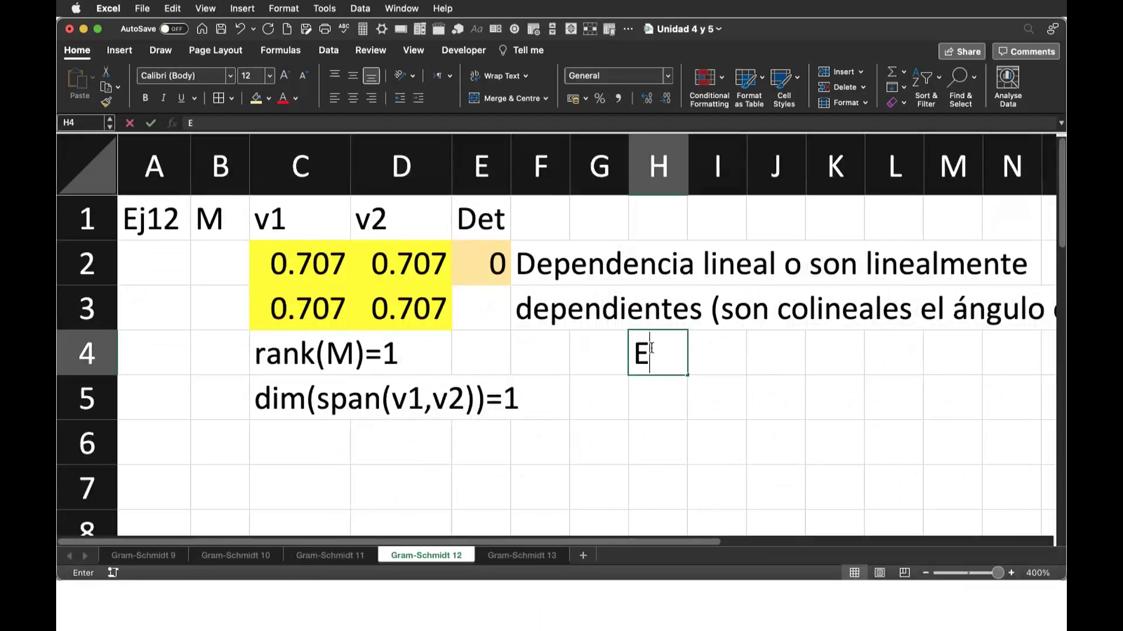
pyautogui.write('cuación del span se ob')
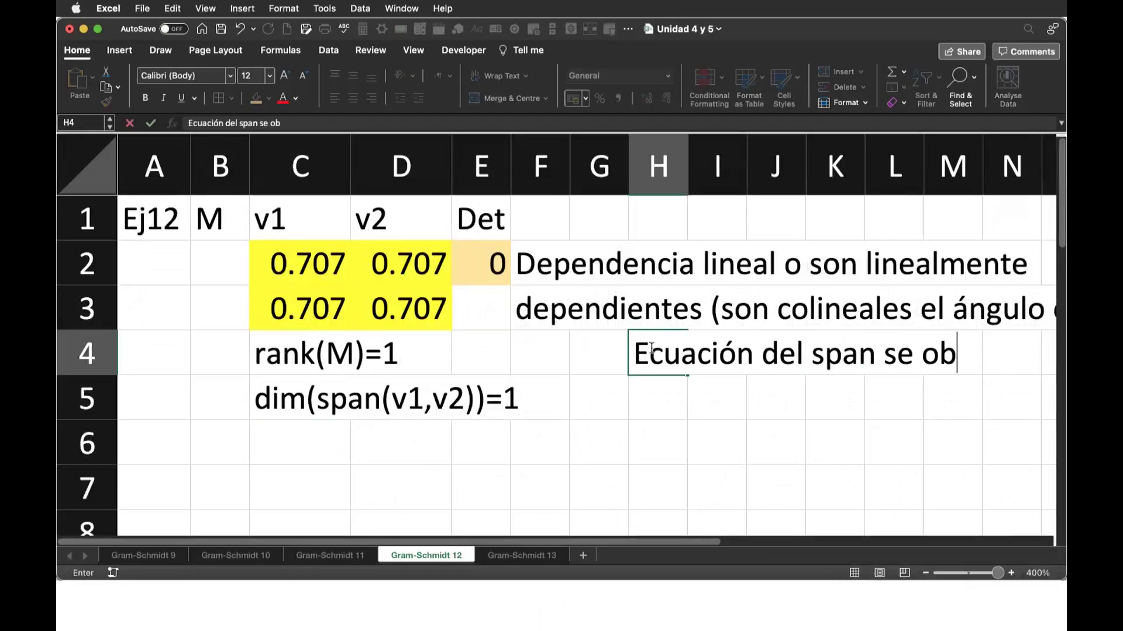
pyautogui.write('tiene')
pyautogui.press('Return')
pyautogui.write('con la pendiente y un punto')
pyautogui.press('Return')
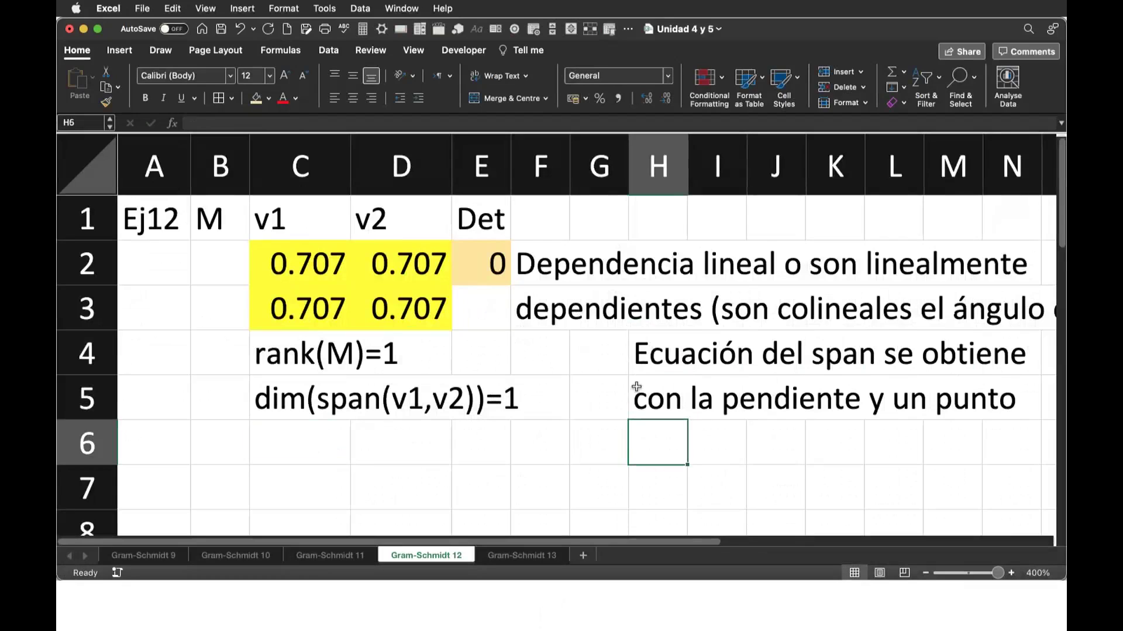
pyautogui.write('m=1')
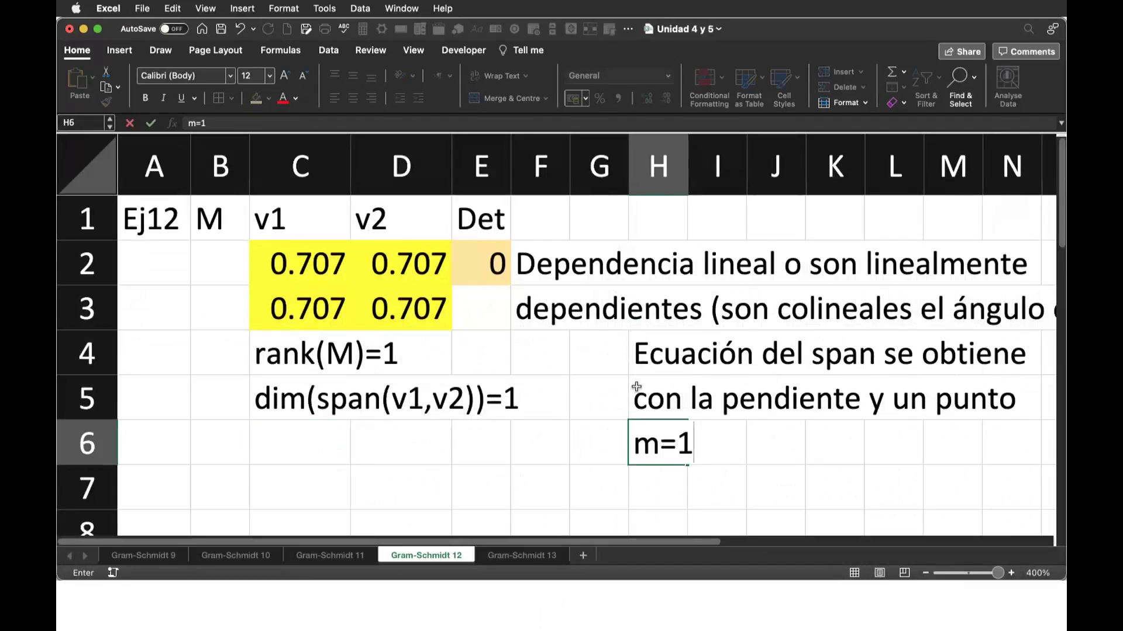
pyautogui.write('=tan(45)')
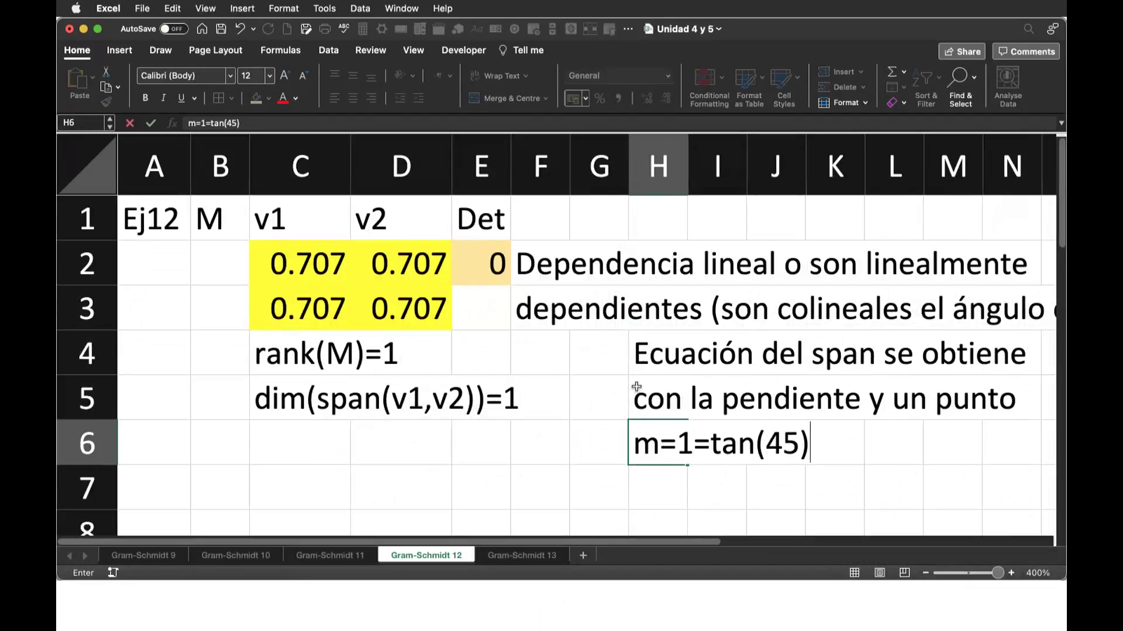
pyautogui.press('Return')
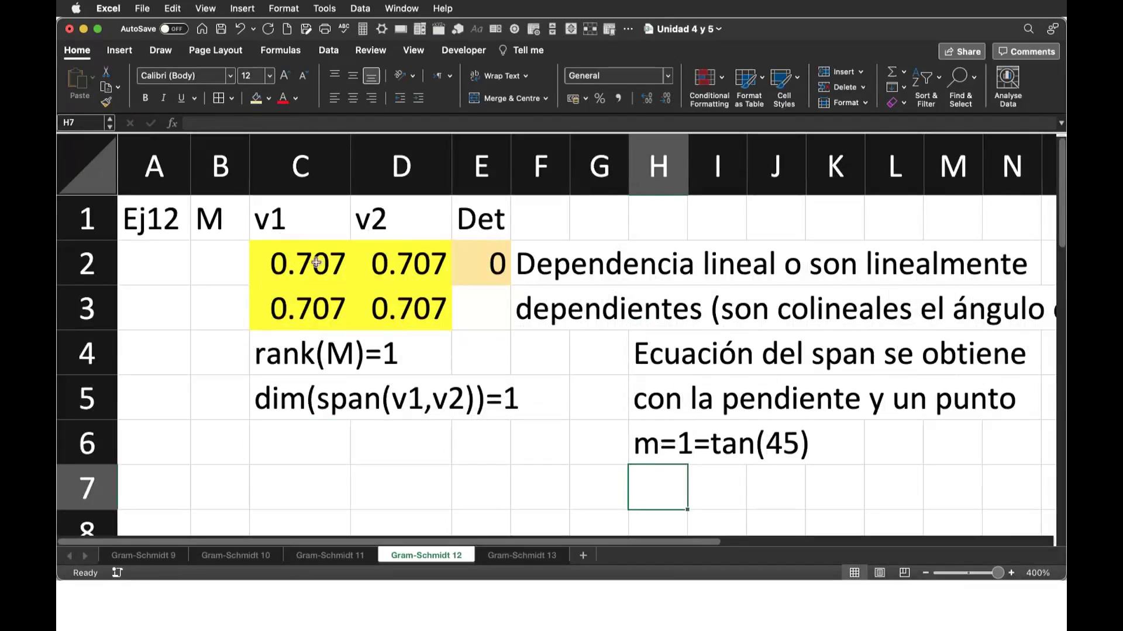
# Enter the point c(.7071,.7071) in L6.
pyautogui.click(836, 443)
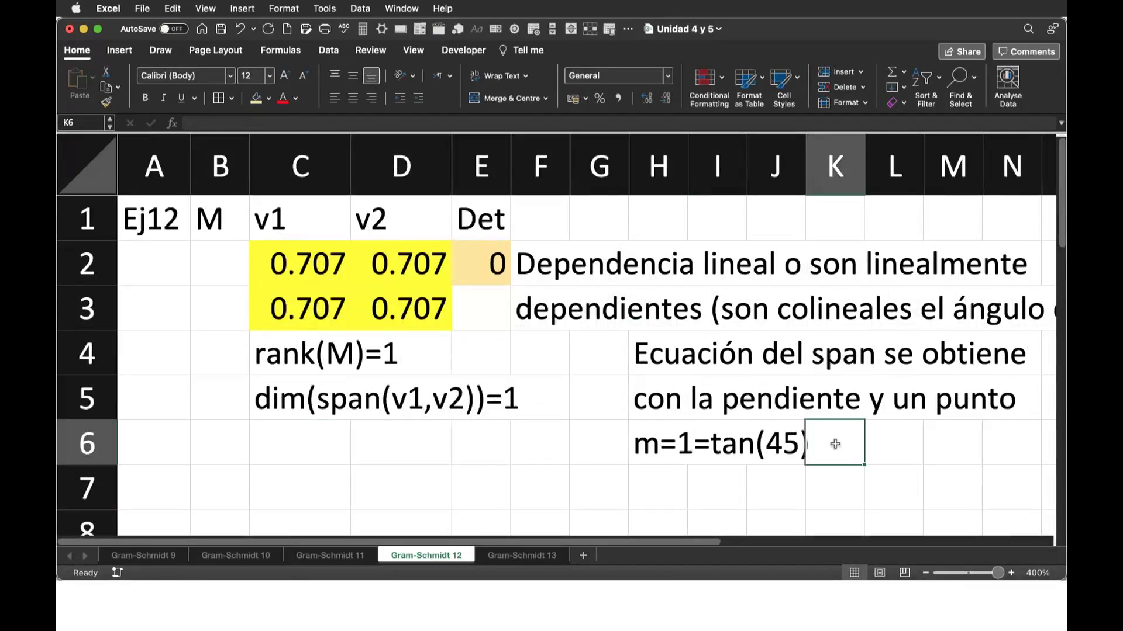
pyautogui.click(882, 442)
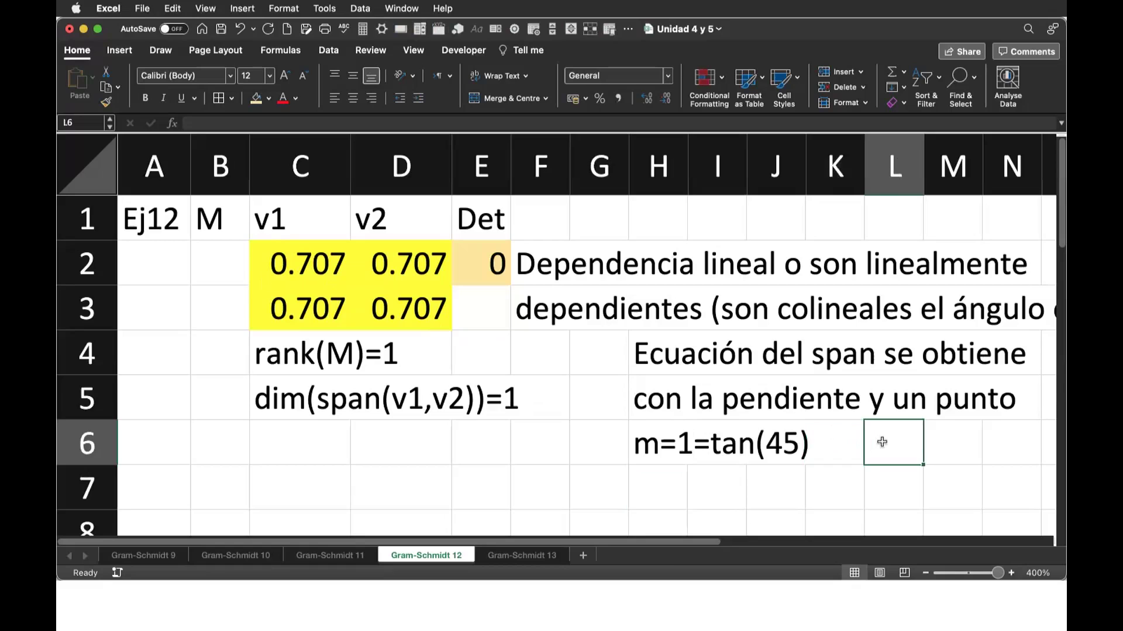
pyautogui.press('super+Tab')
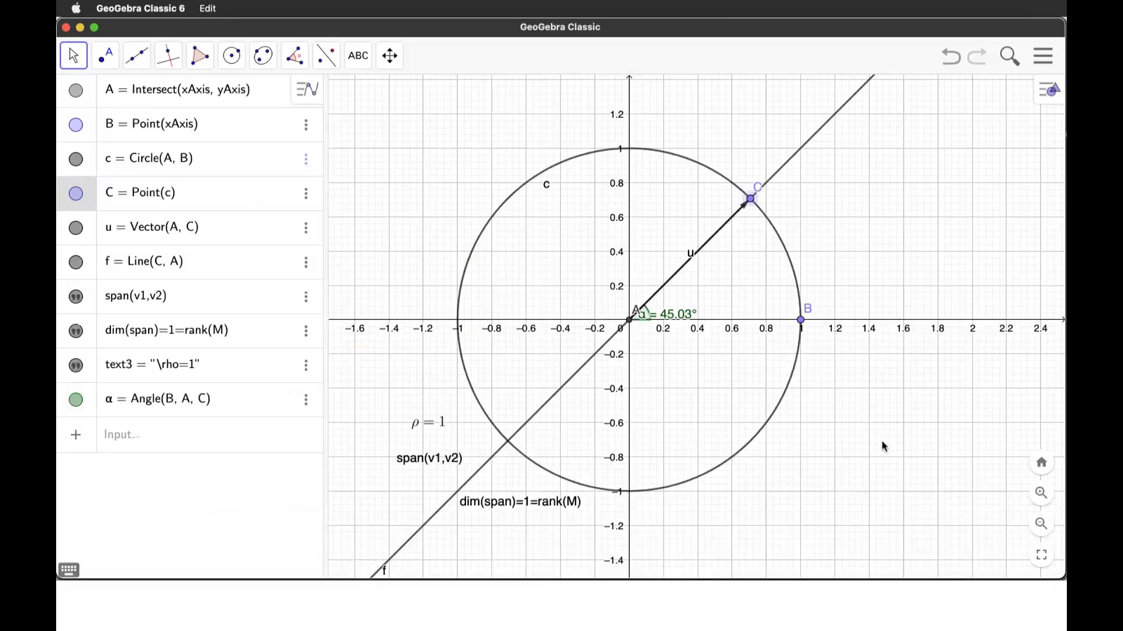
pyautogui.press('super+Tab')
pyautogui.write('c')
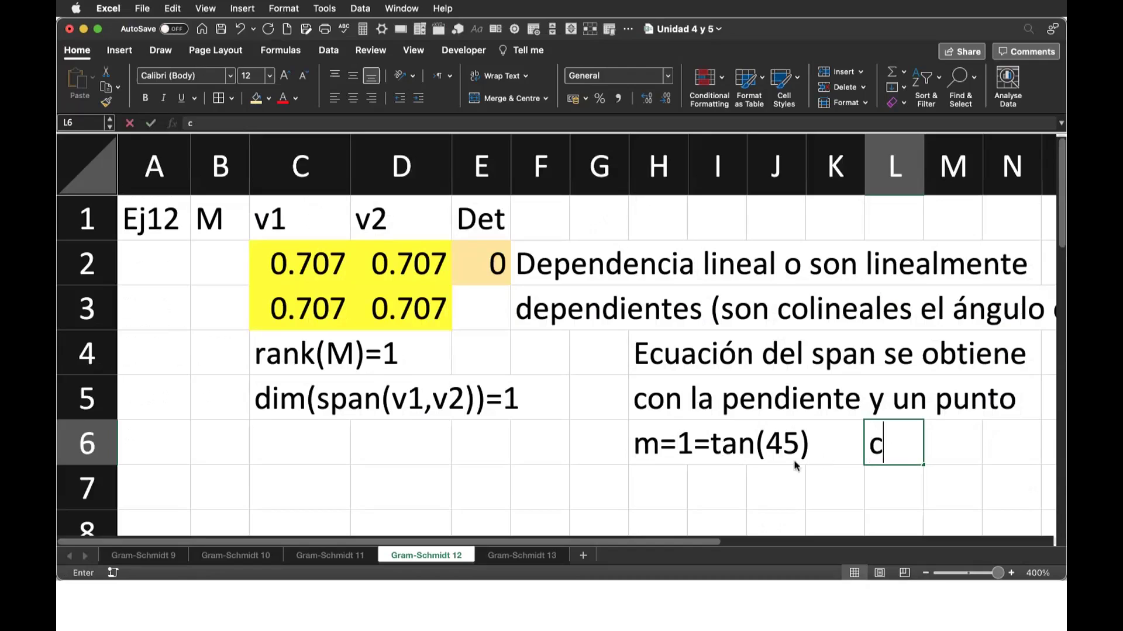
pyautogui.write('(.7071')
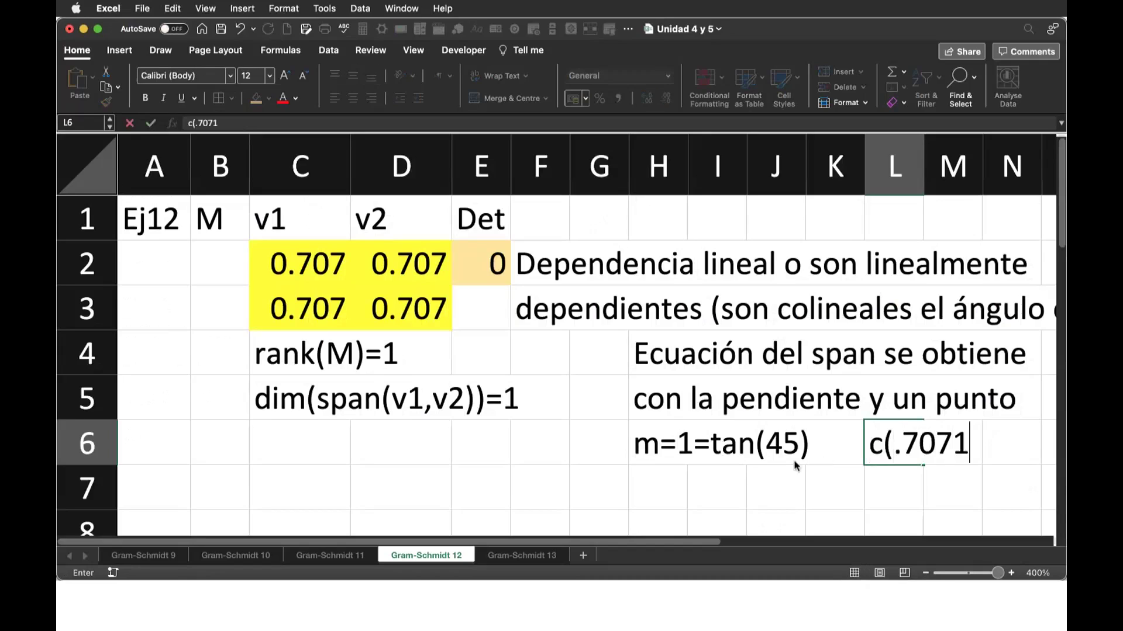
pyautogui.write(',.7071)')
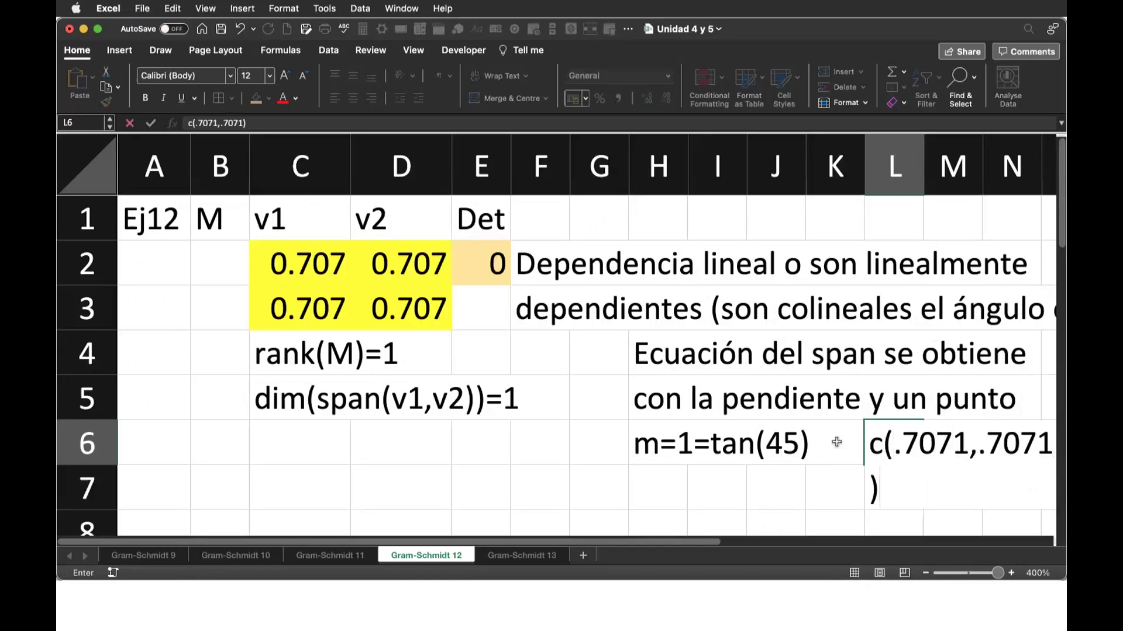
pyautogui.press('Return')
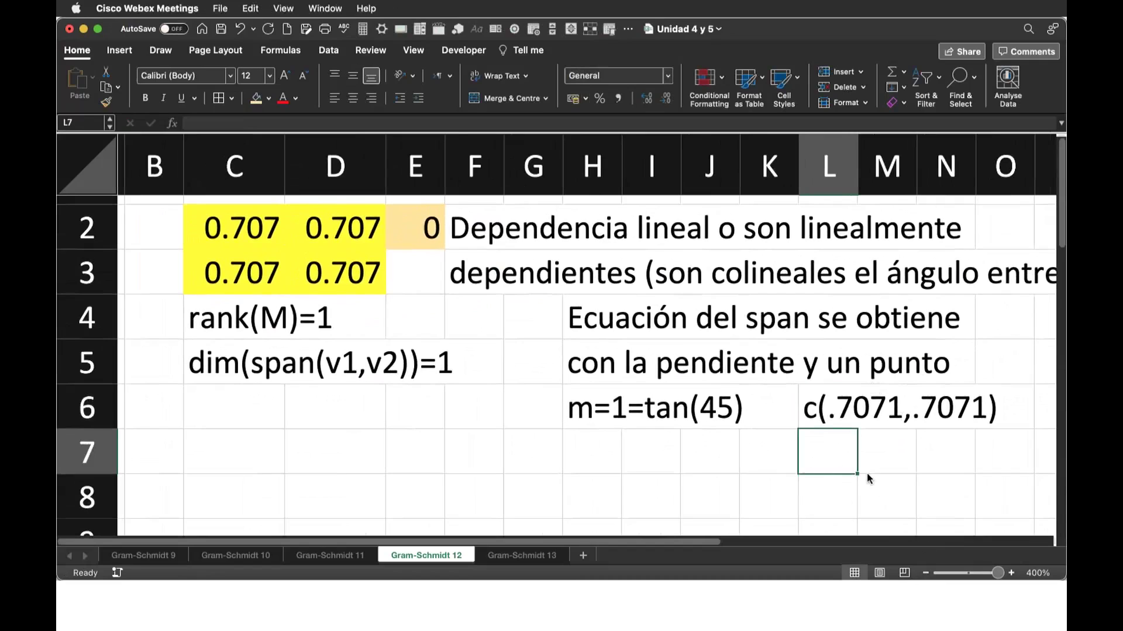
# Enter the line equation y-.7071=x-.7071 in C7.
pyautogui.scroll(2, 866, 472)
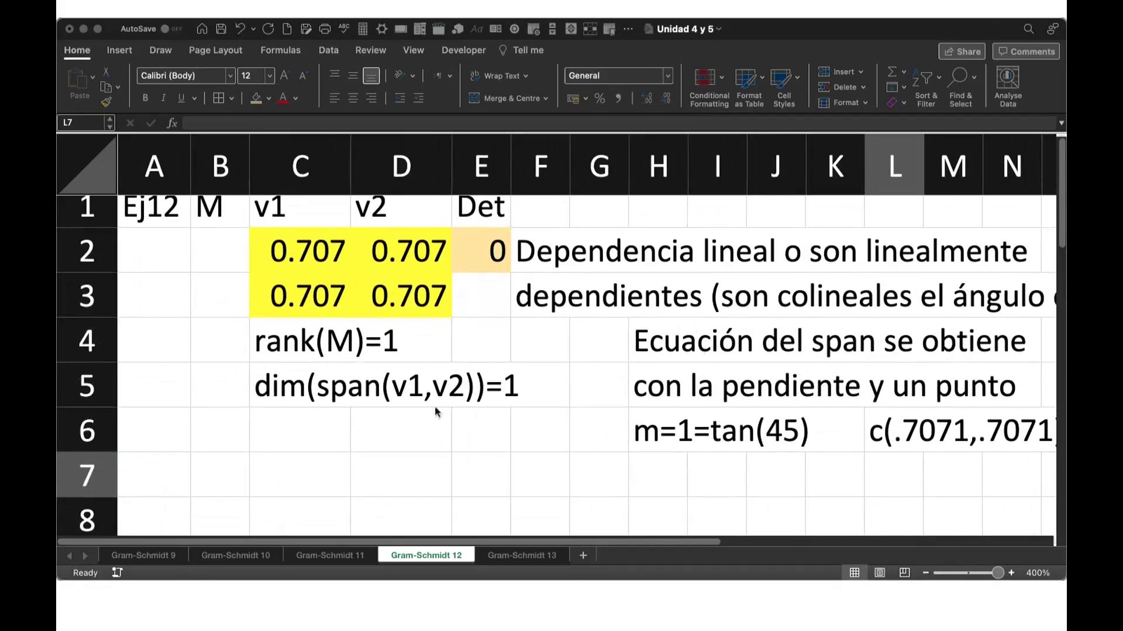
pyautogui.click(284, 472)
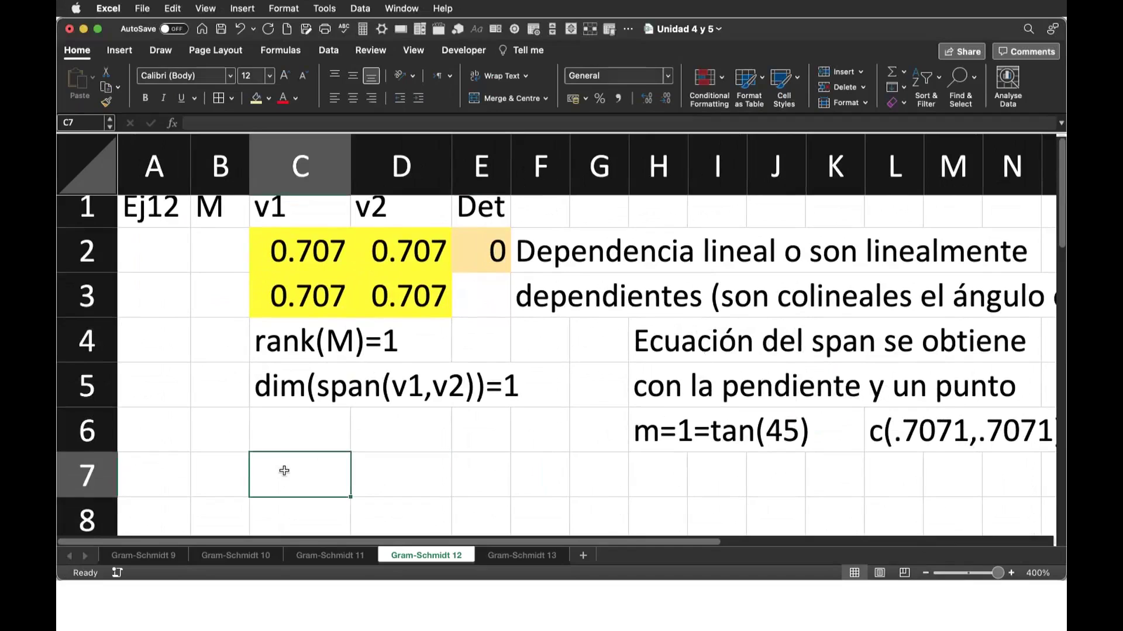
pyautogui.write('y-')
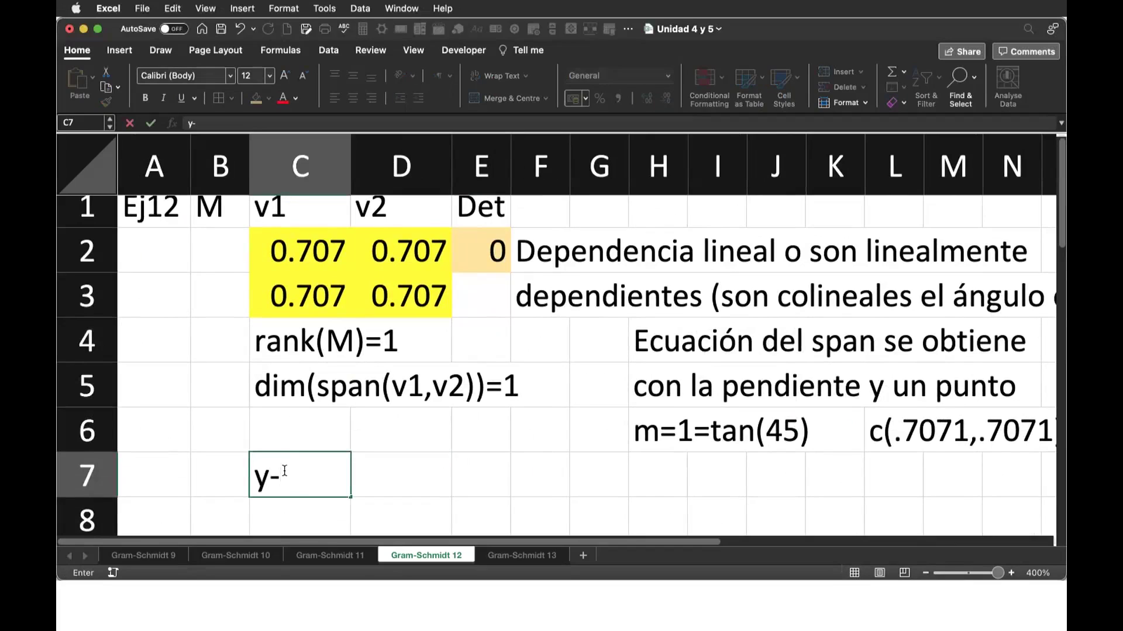
pyautogui.write('.7071-')
pyautogui.press('BackSpace')
pyautogui.write('=')
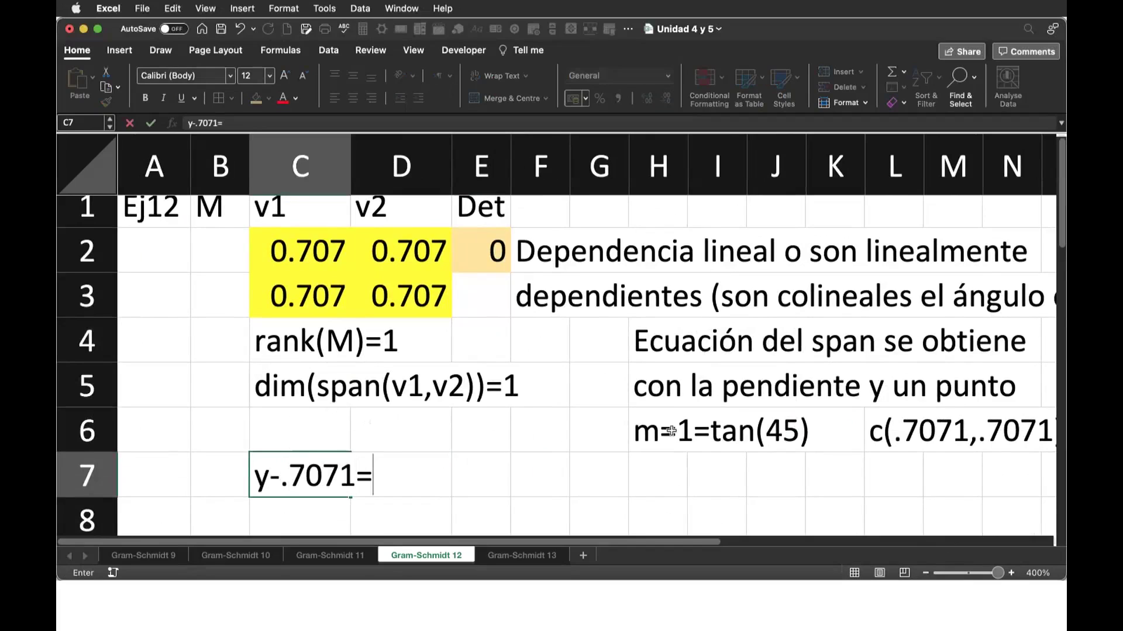
pyautogui.write('x-')
pyautogui.write('.7071')
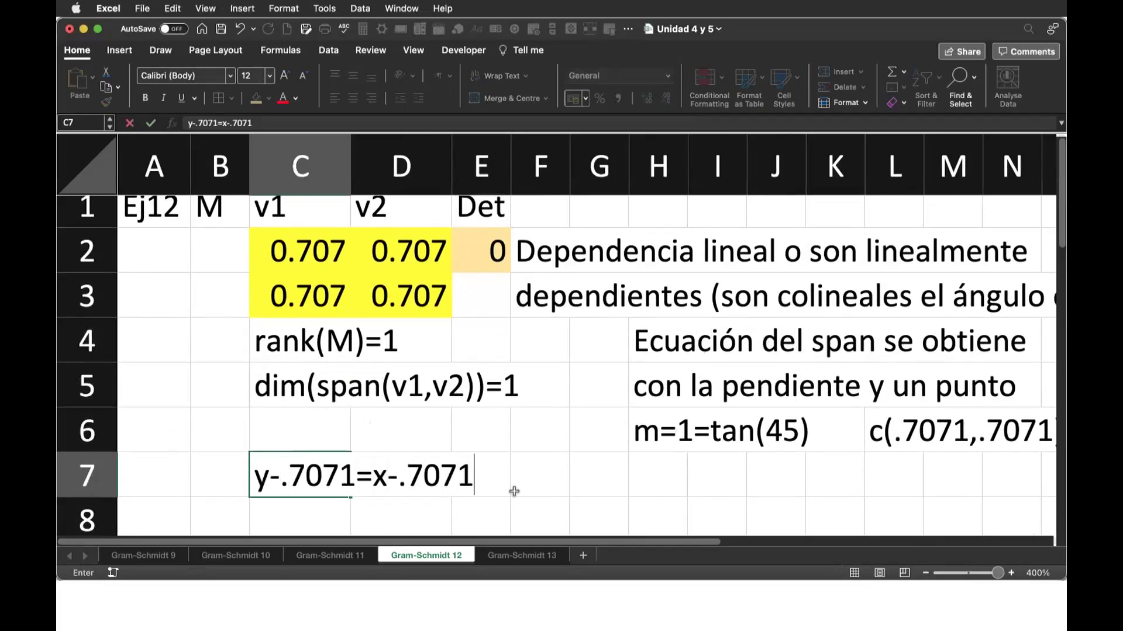
pyautogui.click(557, 475)
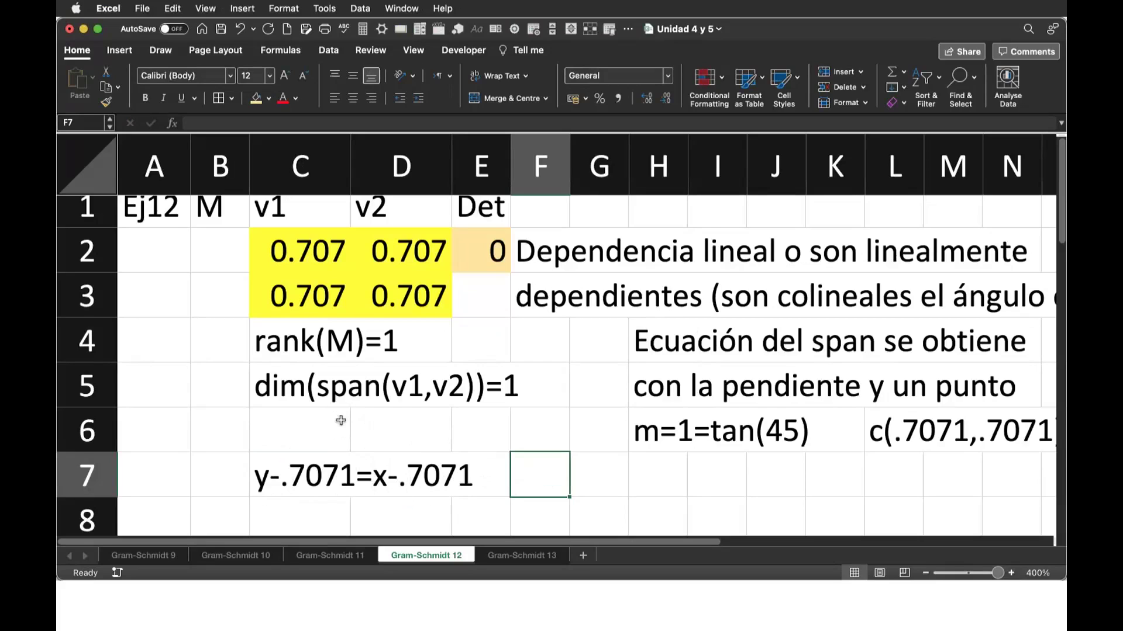
# Write span={y-x=0} in C6, adding the missing opening brace.
pyautogui.click(308, 432)
pyautogui.write('span')
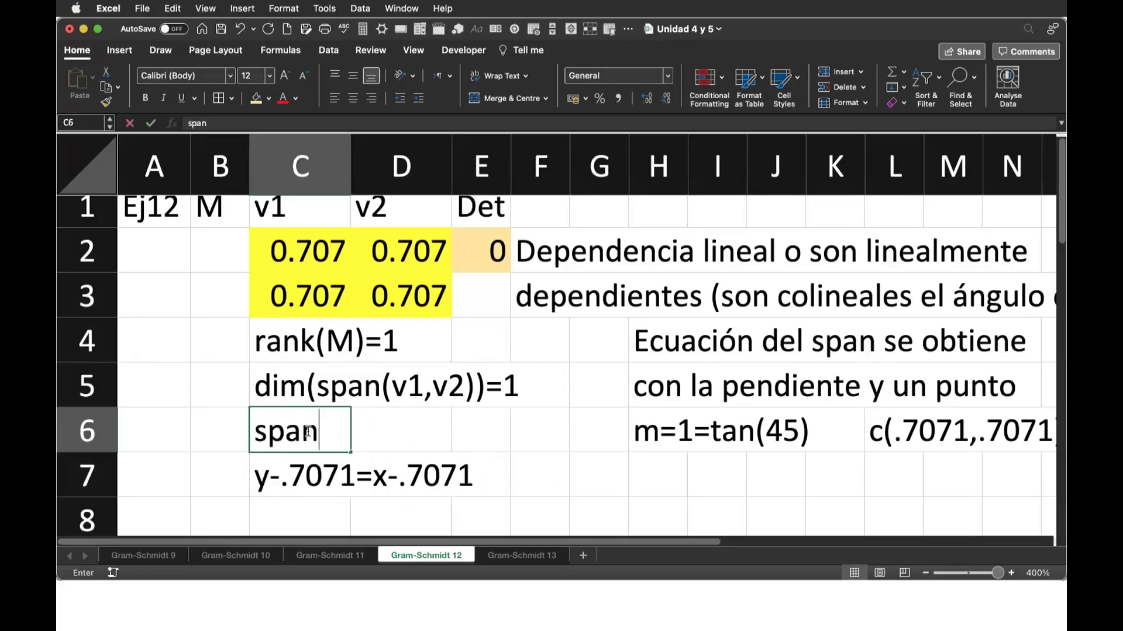
pyautogui.write('=y-x=0}')
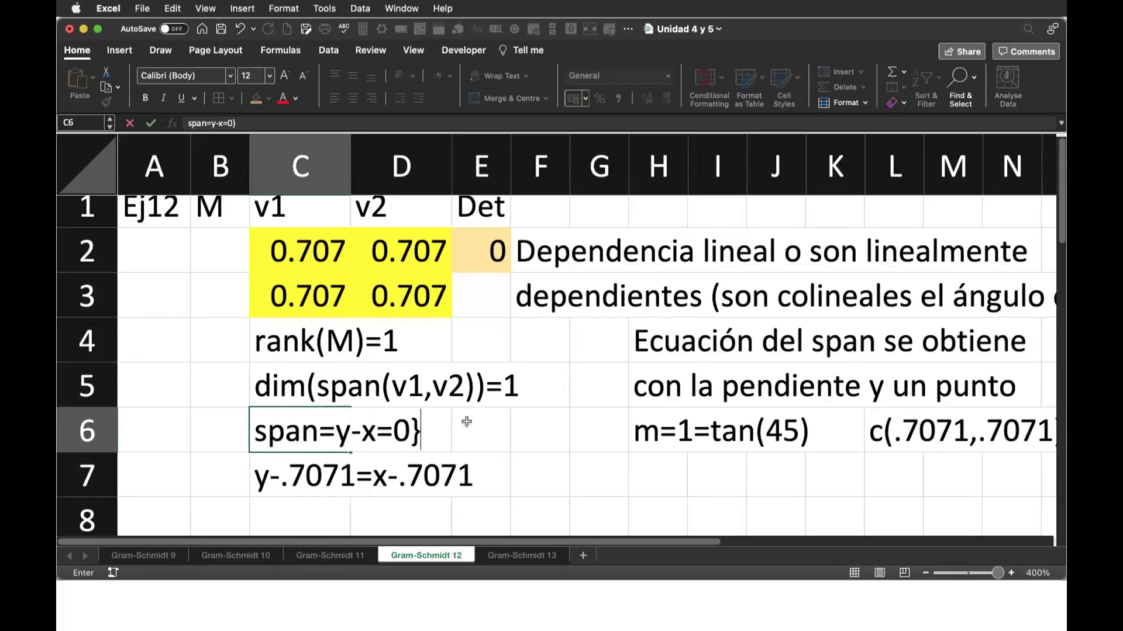
pyautogui.click(336, 434)
pyautogui.write('{')
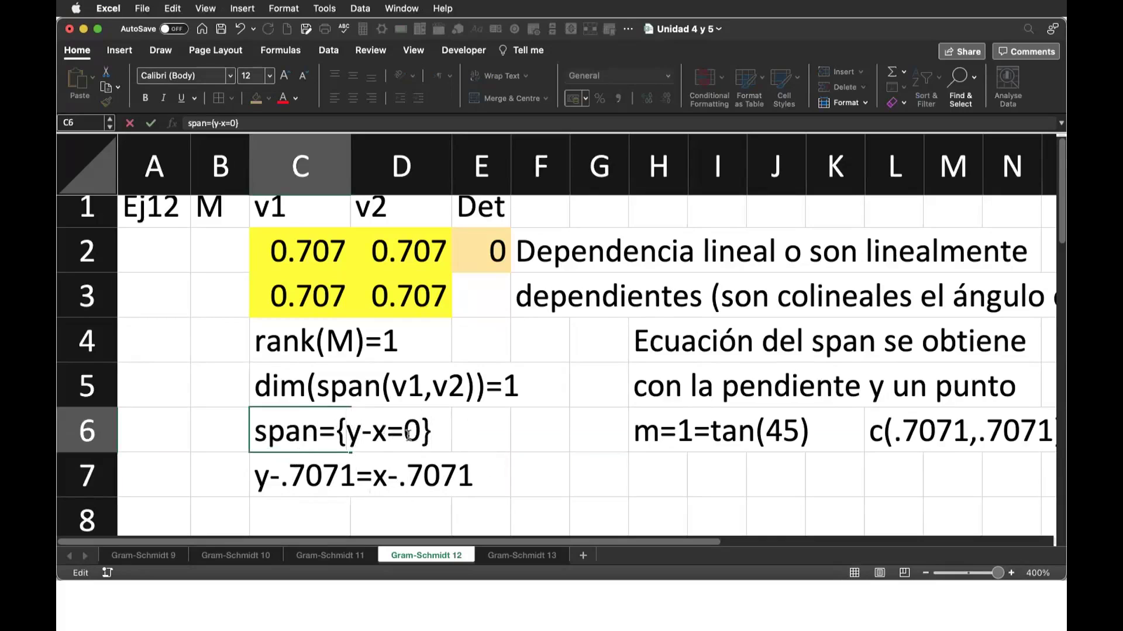
# Graph the lines y - x = 0 and x + y = 0 from GeoGebra's Input bar.
pyautogui.press('super+Tab')
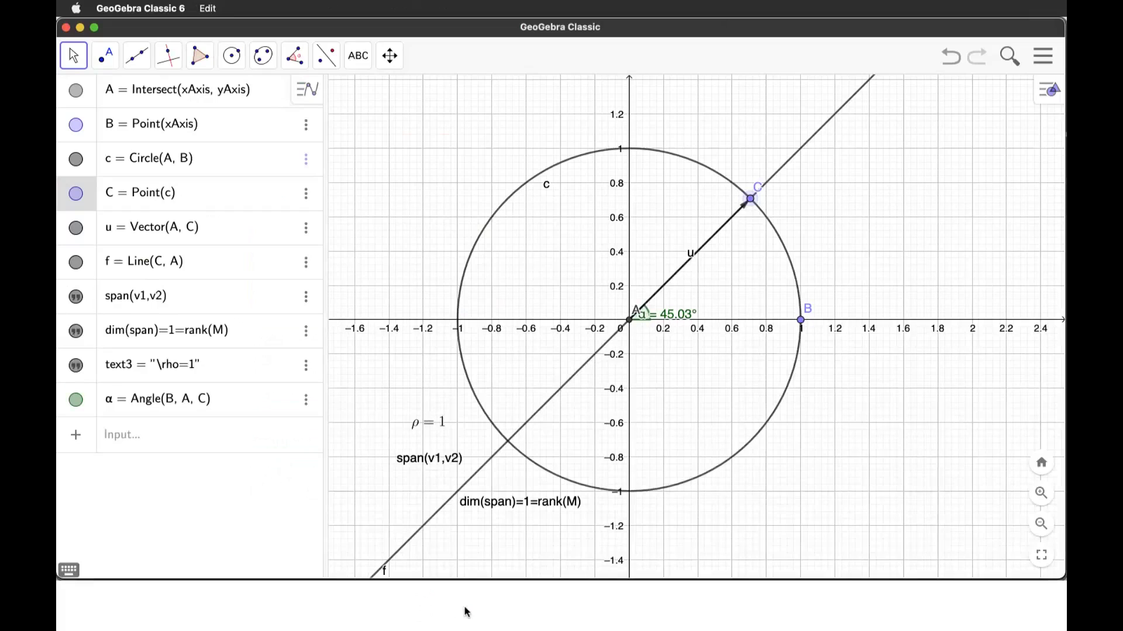
pyautogui.click(177, 431)
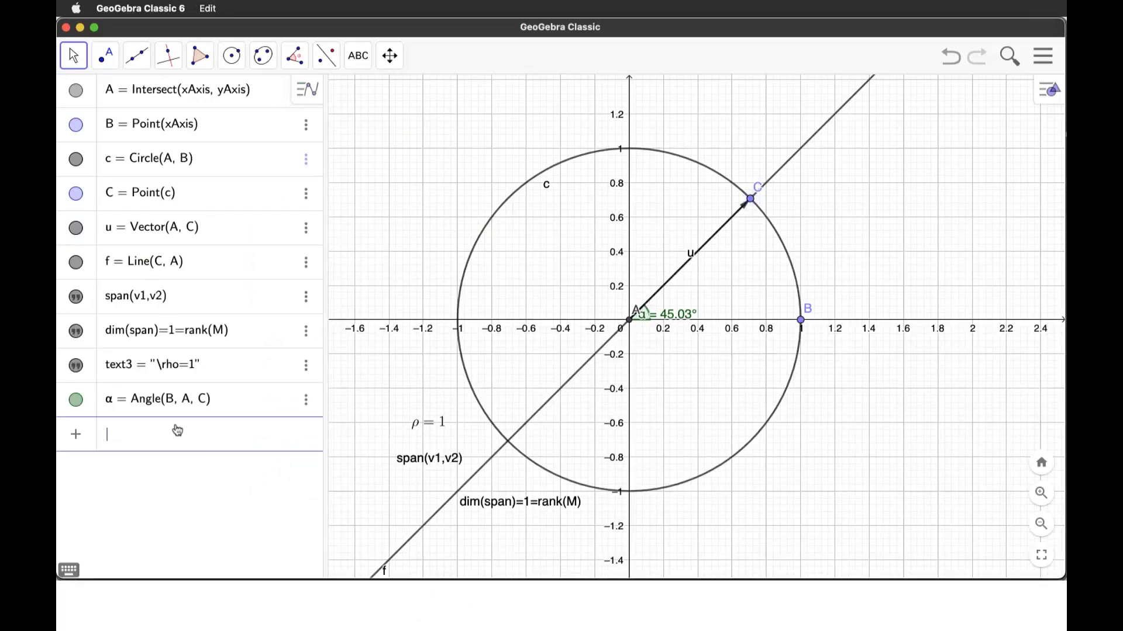
pyautogui.write('y - x = 0')
pyautogui.press('Return')
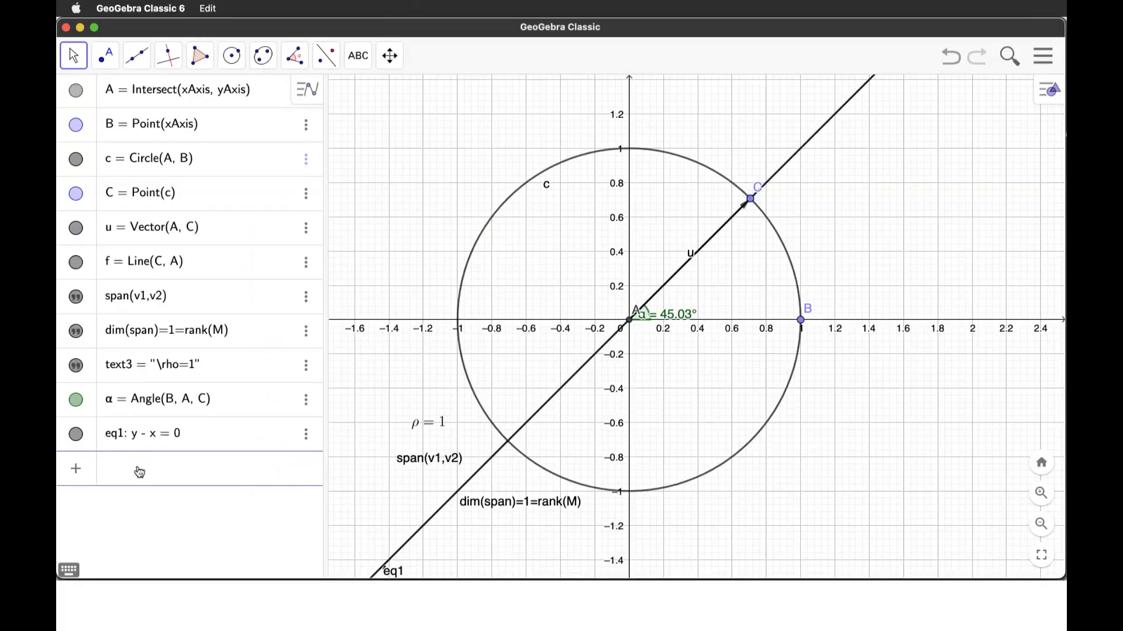
pyautogui.write('x + y = 0')
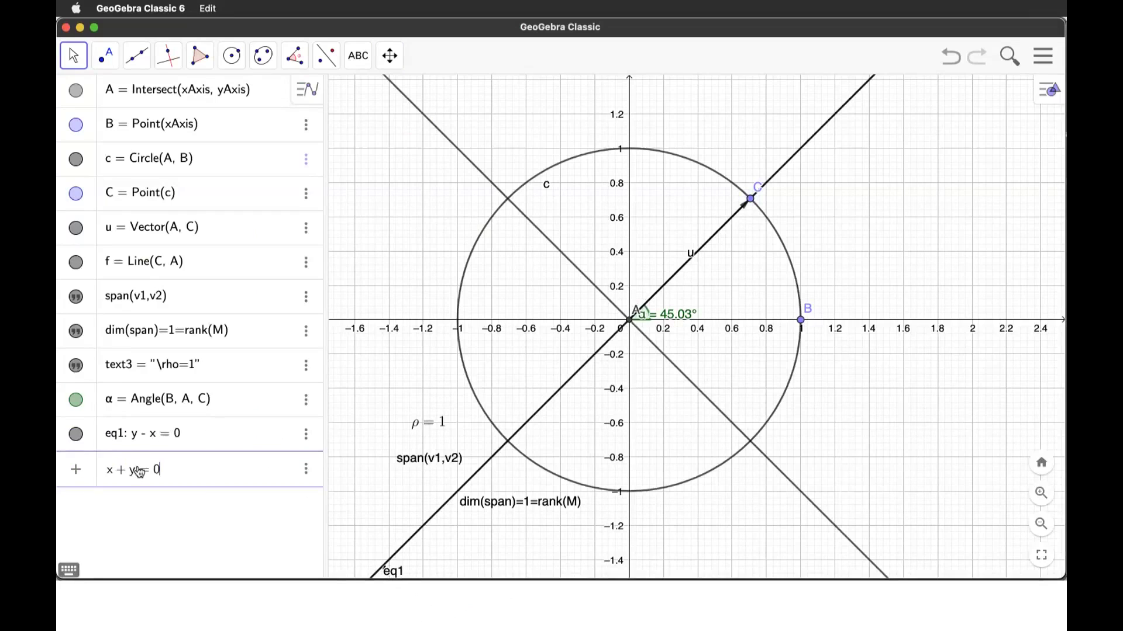
pyautogui.press('Return')
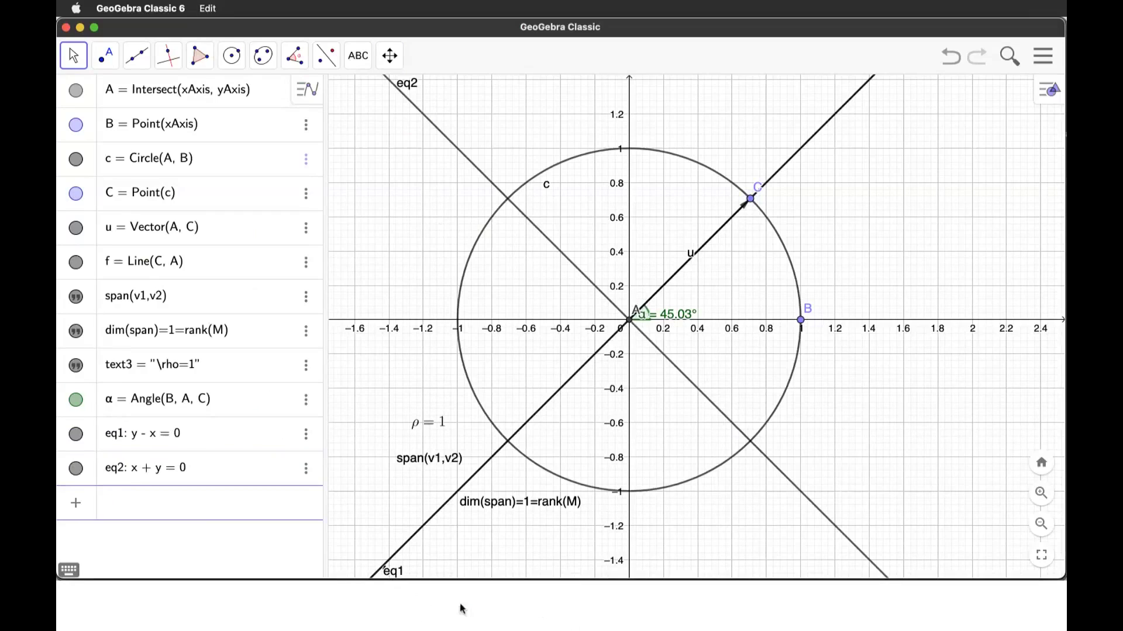
# Back in Excel, select the 0.707 matrix in C2:D3 for review.
pyautogui.press('super+Tab')
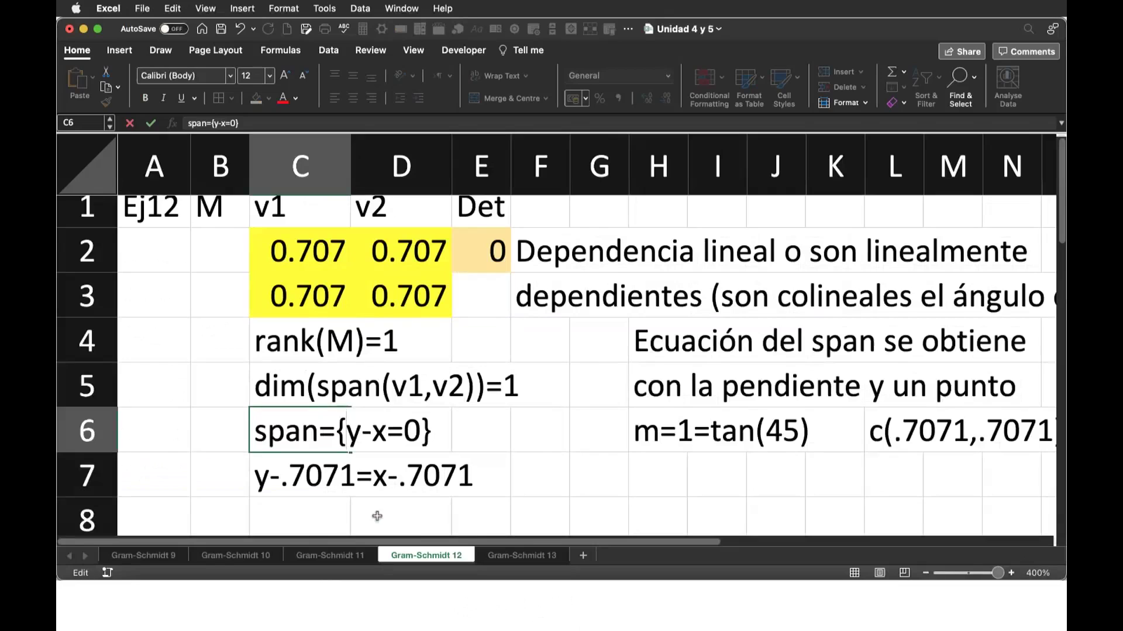
pyautogui.click(326, 515)
pyautogui.scroll(-2, 521, 429)
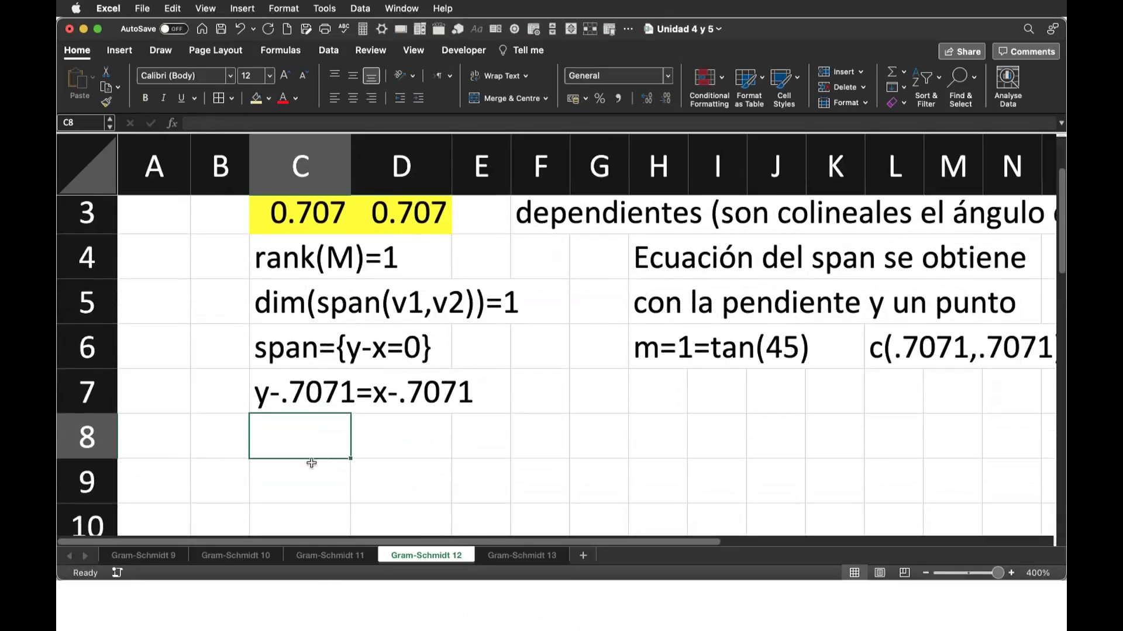
pyautogui.scroll(3, 292, 468)
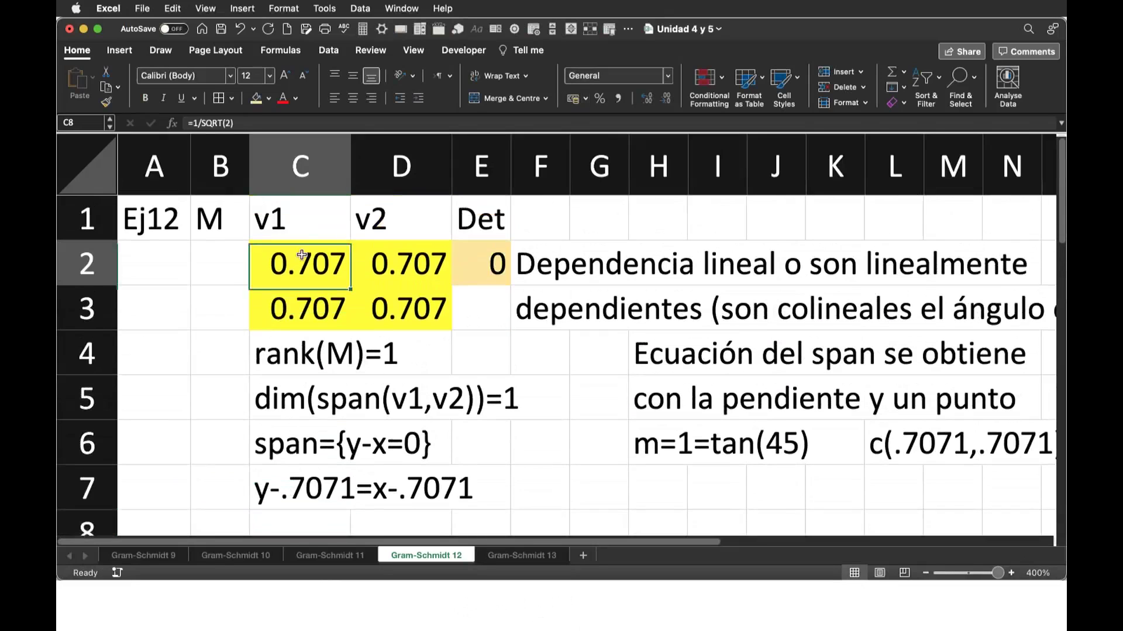
pyautogui.moveTo(304, 261); pyautogui.dragTo(409, 310)
pyautogui.scroll(-4, 508, 351)
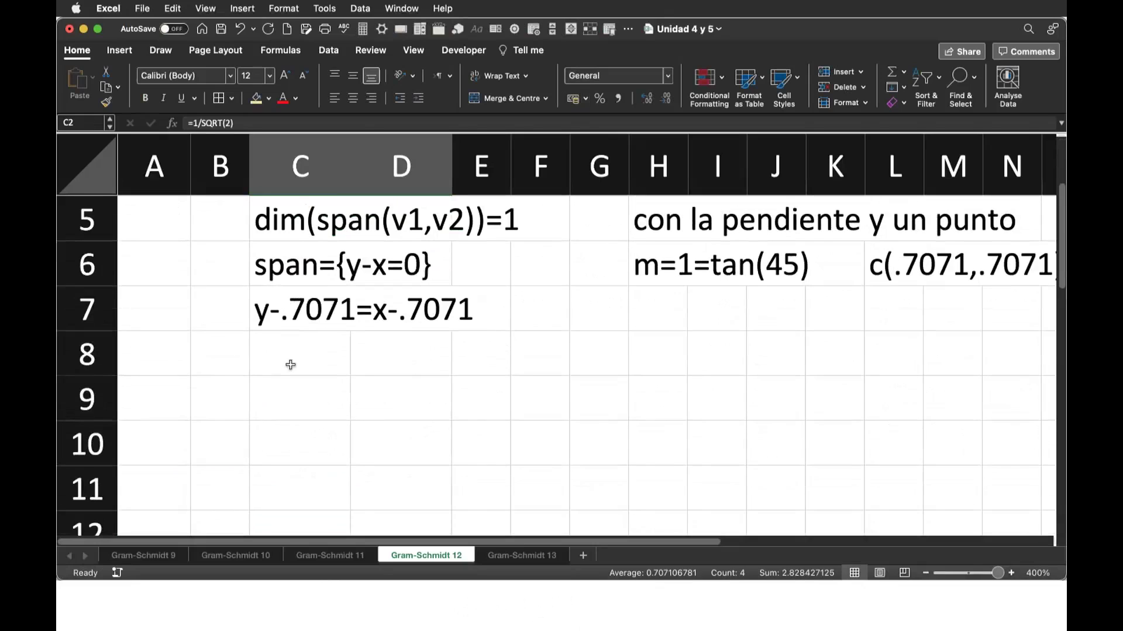
# Type 'Para obtener el kernel se usa una ecuación homogénea' in B8.
pyautogui.click(217, 354)
pyautogui.write('Para obtener el')
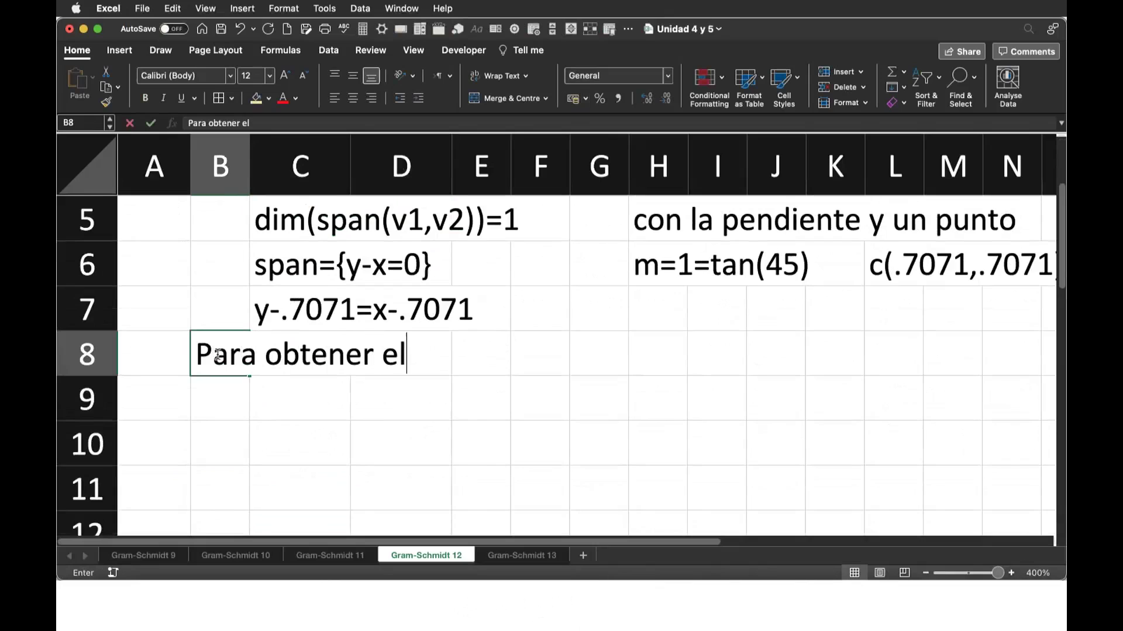
pyautogui.write(' jke')
pyautogui.press('BackSpace')
pyautogui.press('BackSpace')
pyautogui.press('BackSpace')
pyautogui.write('kernel se ')
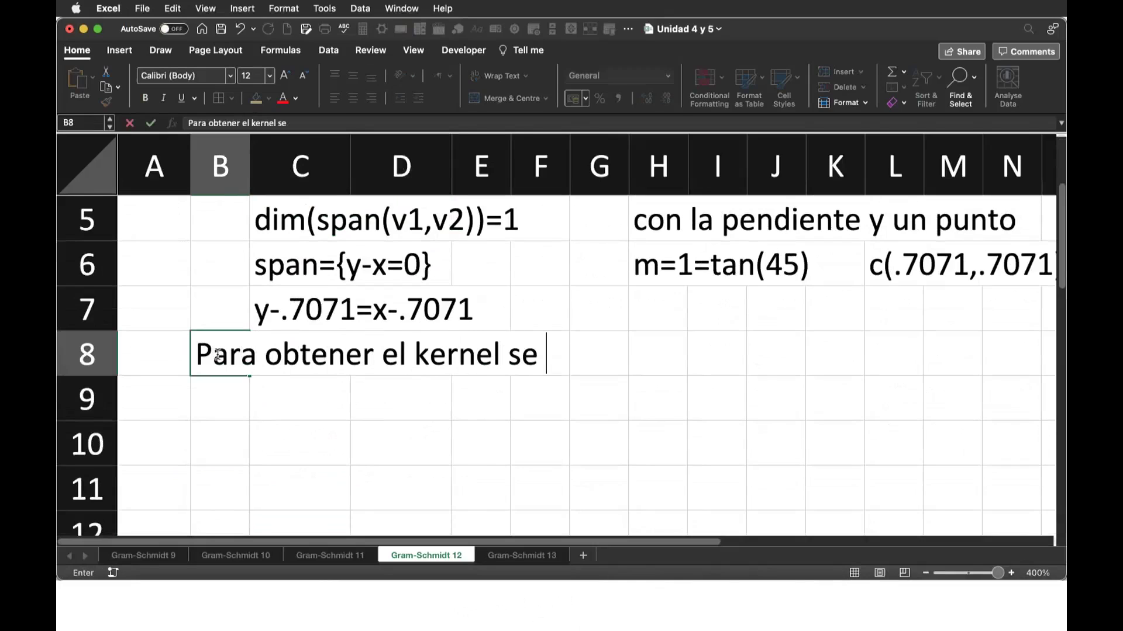
pyautogui.write('obtiene c')
pyautogui.press('BackSpace')
pyautogui.press('BackSpace')
pyautogui.press('BackSpace')
pyautogui.press('BackSpace')
pyautogui.press('BackSpace')
pyautogui.press('BackSpace')
pyautogui.press('BackSpace')
pyautogui.press('BackSpace')
pyautogui.write('us')
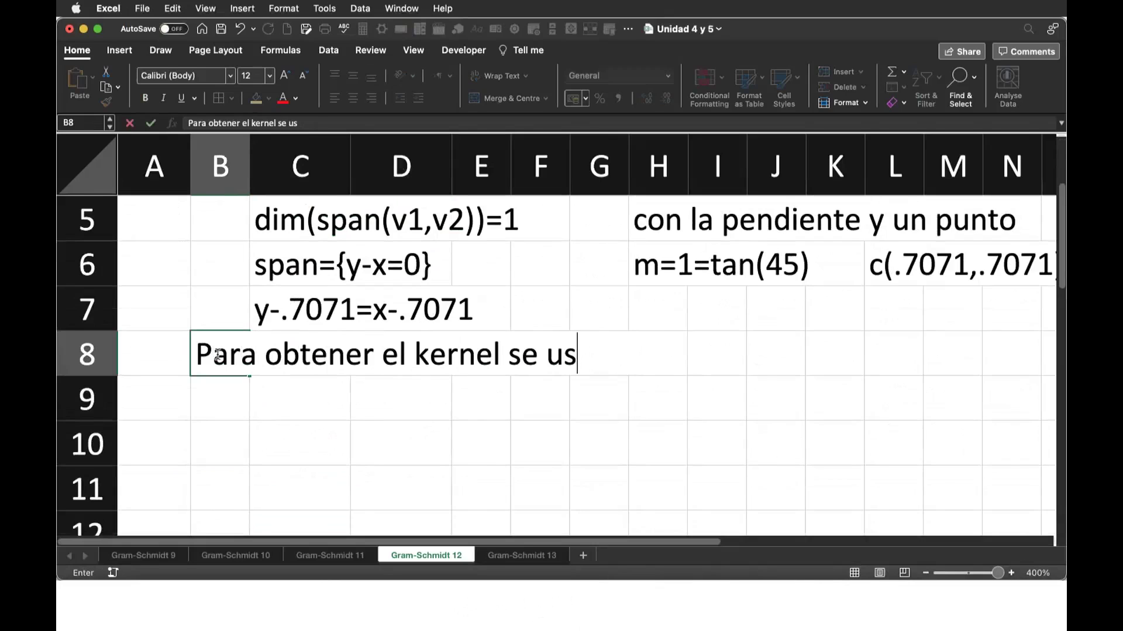
pyautogui.write('a una ecuación homogénea')
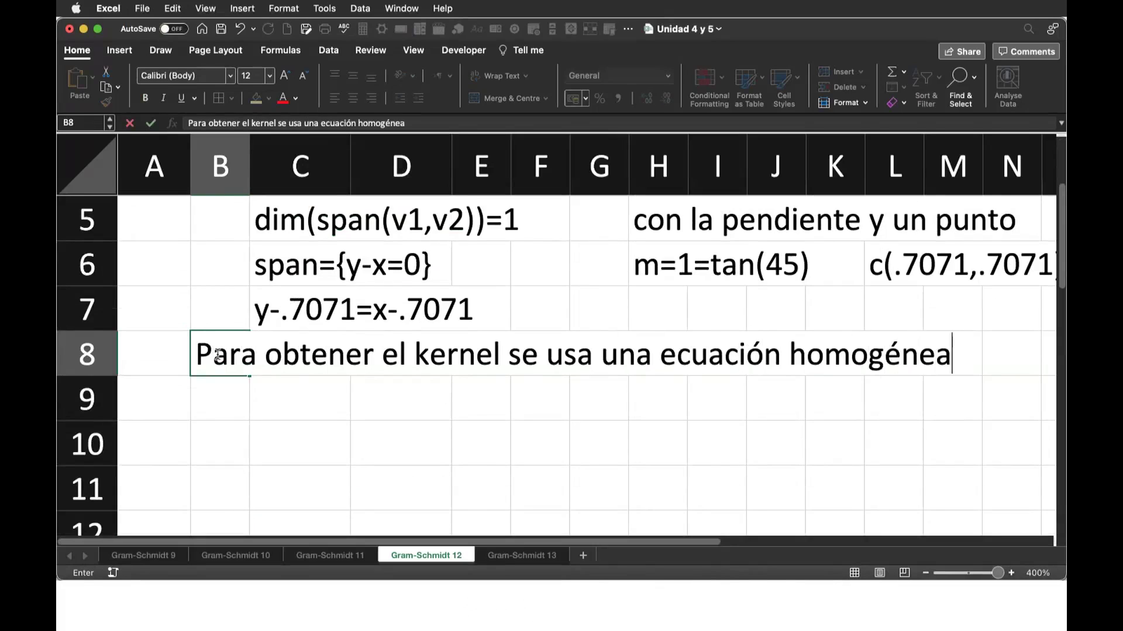
pyautogui.press('Return')
pyautogui.scroll(3, 289, 284)
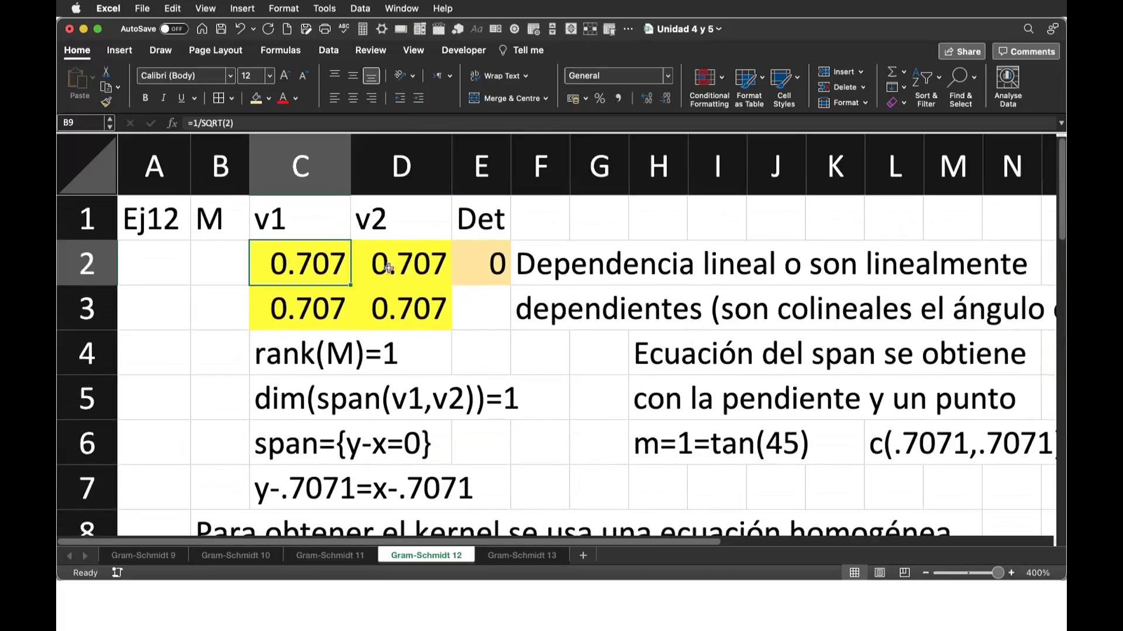
# Copy the 0.707 matrix from C2:D3 into C10:D11.
pyautogui.moveTo(289, 284); pyautogui.dragTo(409, 309)
pyautogui.press('super+c')
pyautogui.scroll(-3, 525, 384)
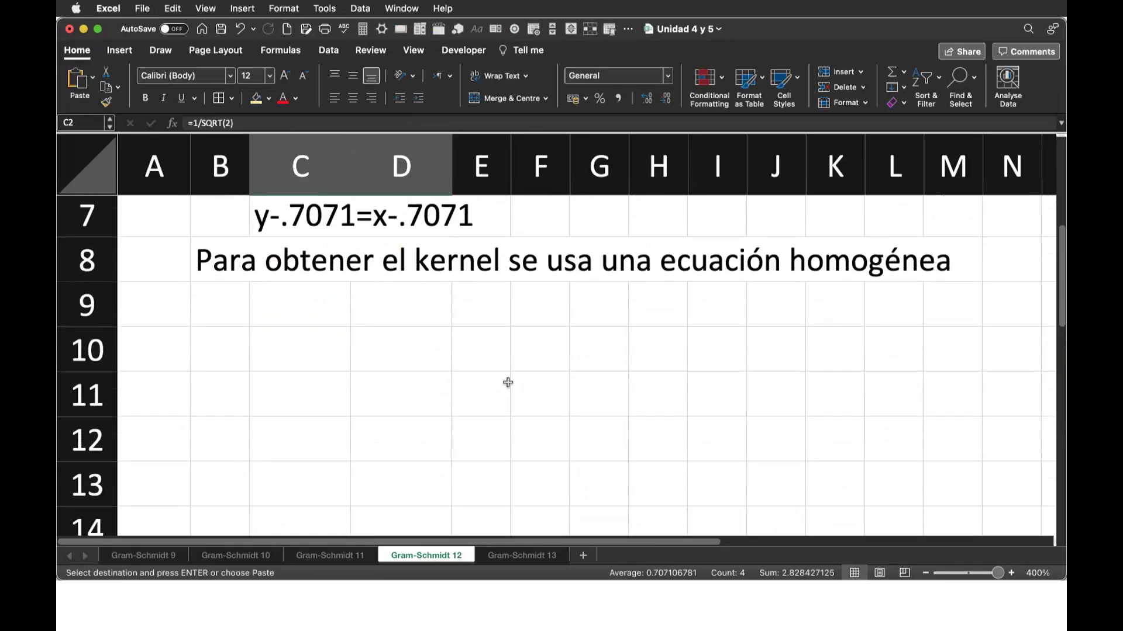
pyautogui.click(318, 341)
pyautogui.press('super+v')
# Enter 0 in E10 and E11 and fill both cells green.
pyautogui.click(464, 337)
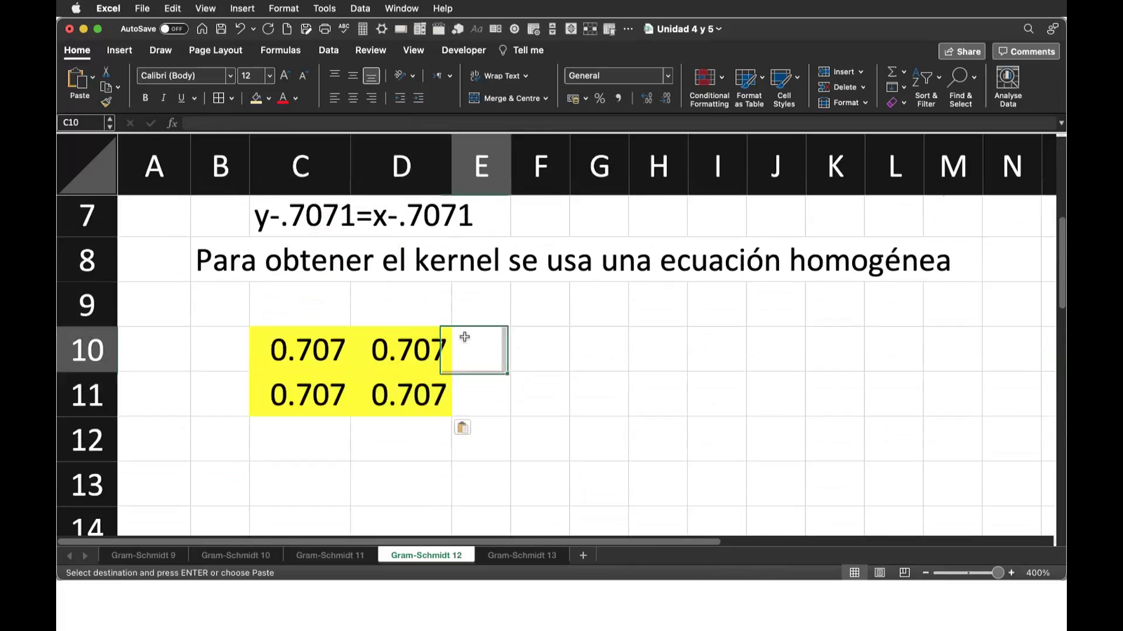
pyautogui.write('0')
pyautogui.press('Return')
pyautogui.write('0')
pyautogui.press('Return')
pyautogui.moveTo(487, 334); pyautogui.dragTo(462, 390)
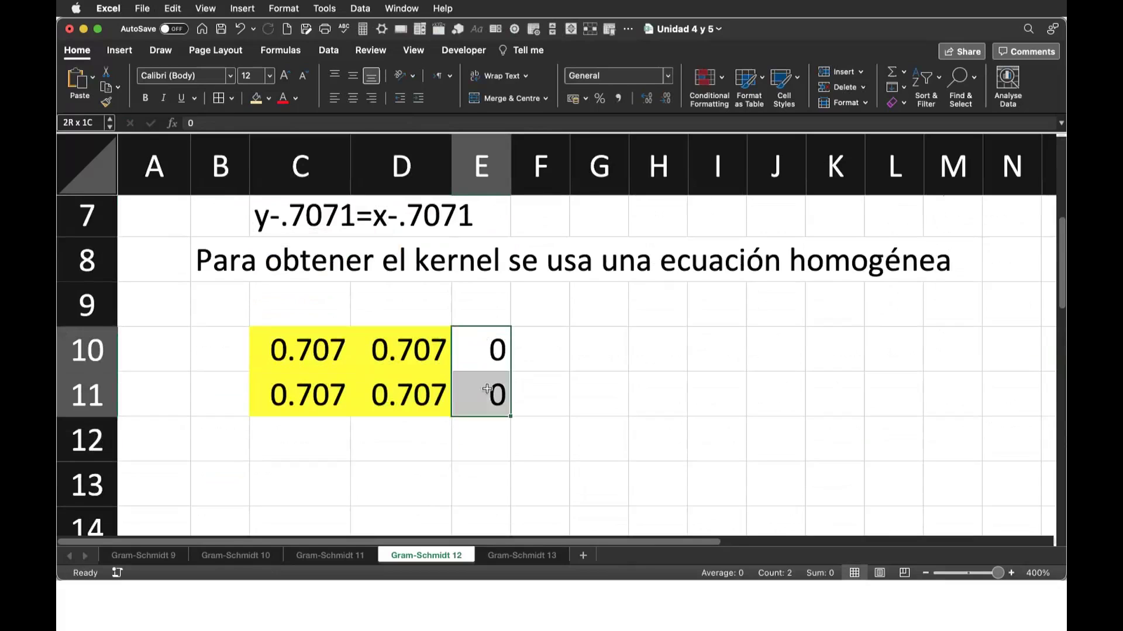
pyautogui.click(269, 101)
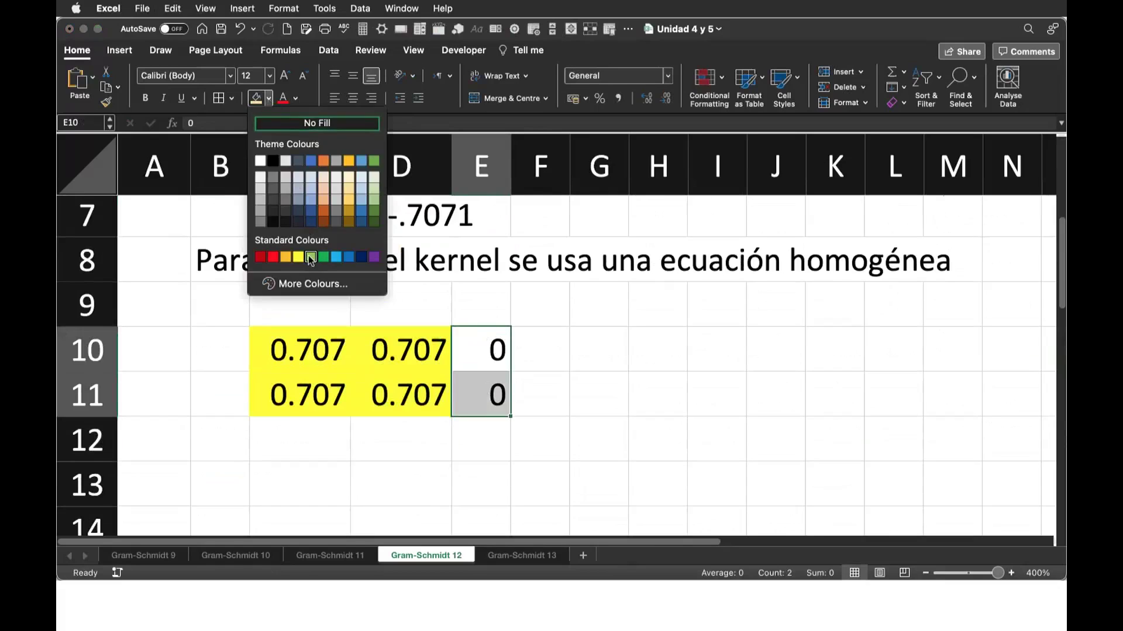
pyautogui.click(310, 255)
# Label column header C9 as x.
pyautogui.click(316, 306)
pyautogui.write('x')
pyautogui.press('Tab')
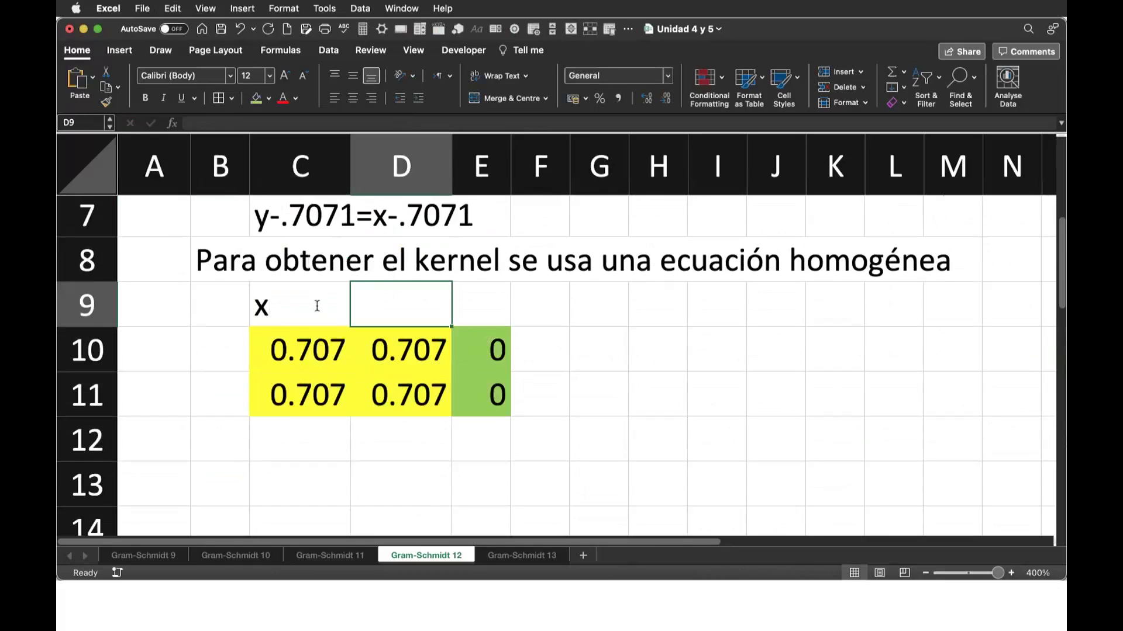
# Add the y and Ind= headers and label the two rows Ec1 and Ec2.
pyautogui.write('y')
pyautogui.press('Tab')
pyautogui.write('Ind=')
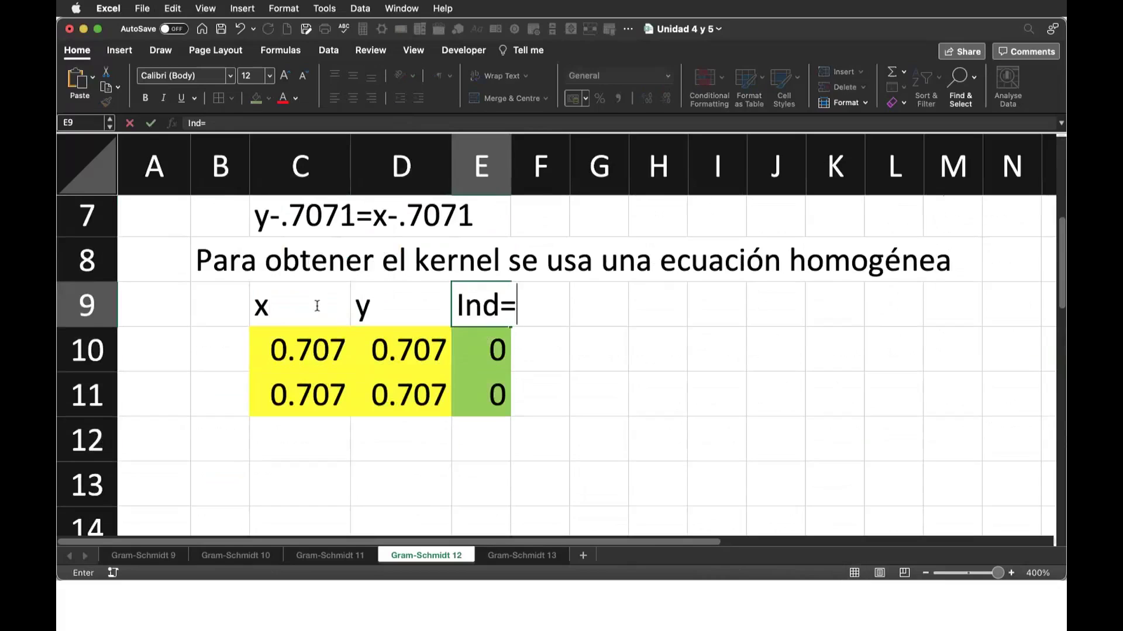
pyautogui.click(214, 341)
pyautogui.write('Ec')
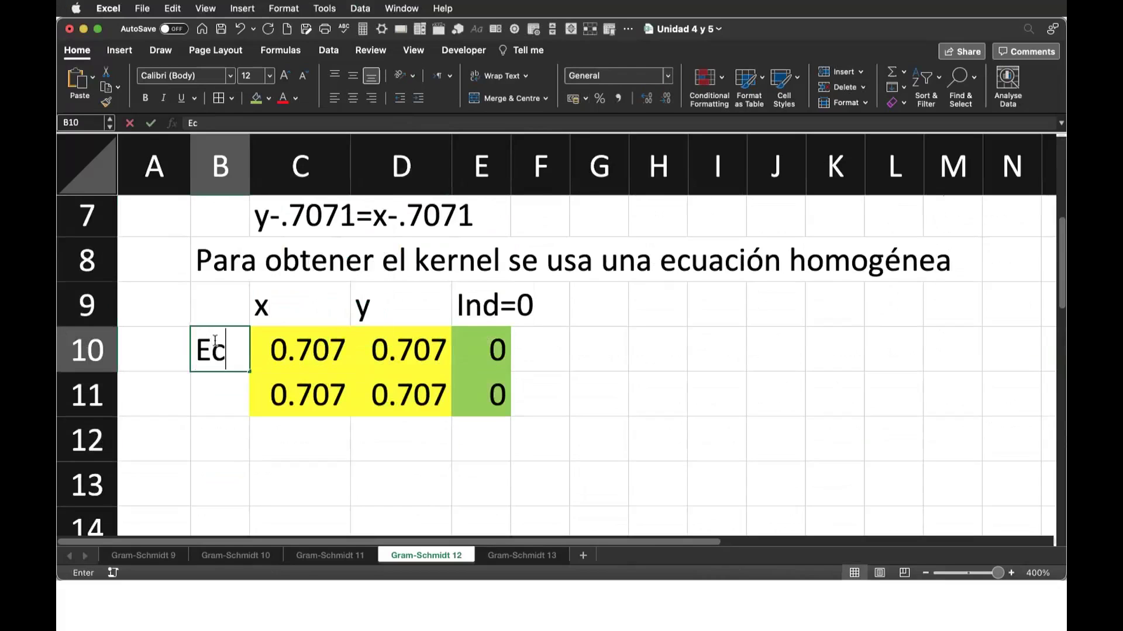
pyautogui.write('1')
pyautogui.press('Return')
pyautogui.write('Ec2')
pyautogui.press('Tab')
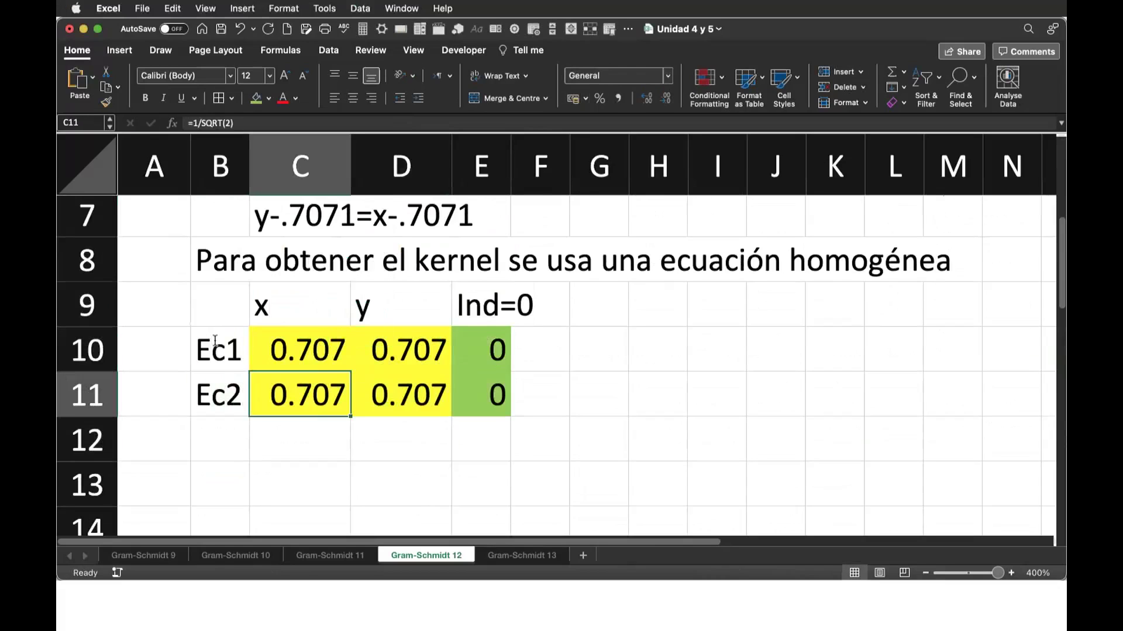
# Enter .7071x+.7071y=0 in G10 and its simplified form x+y=0 in H11.
pyautogui.click(588, 349)
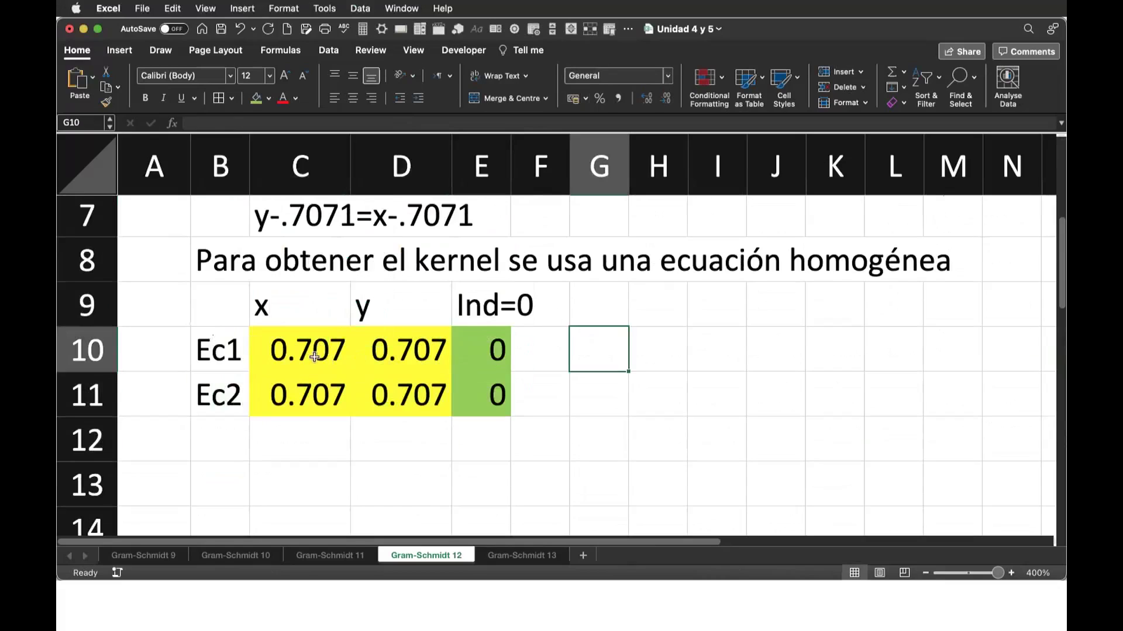
pyautogui.write('.7071x+.7071y=0')
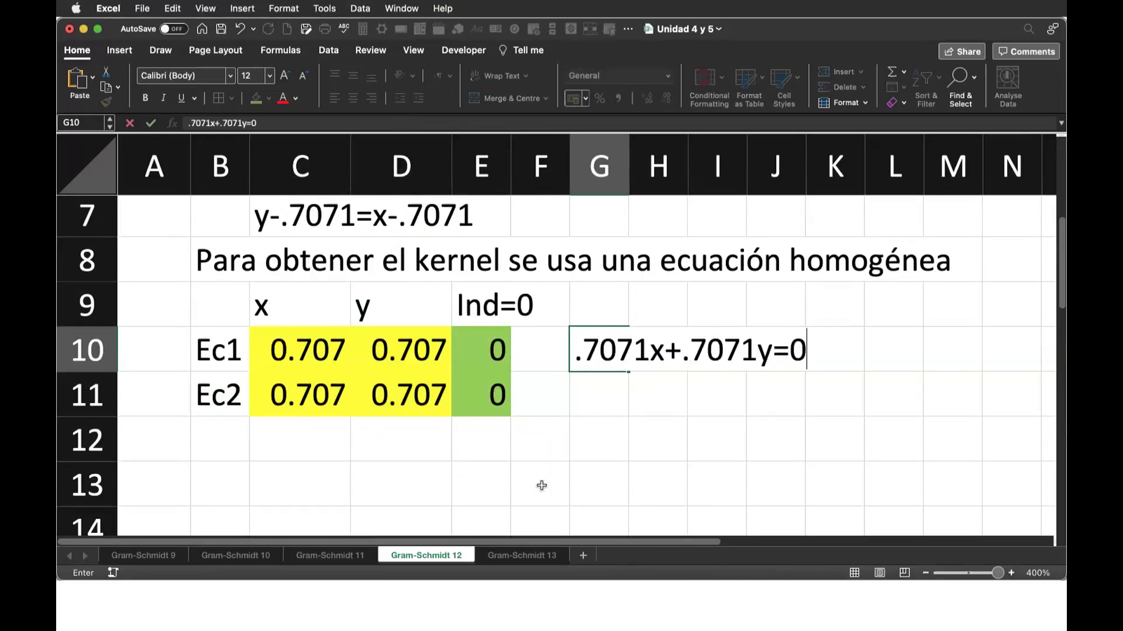
pyautogui.press('Return')
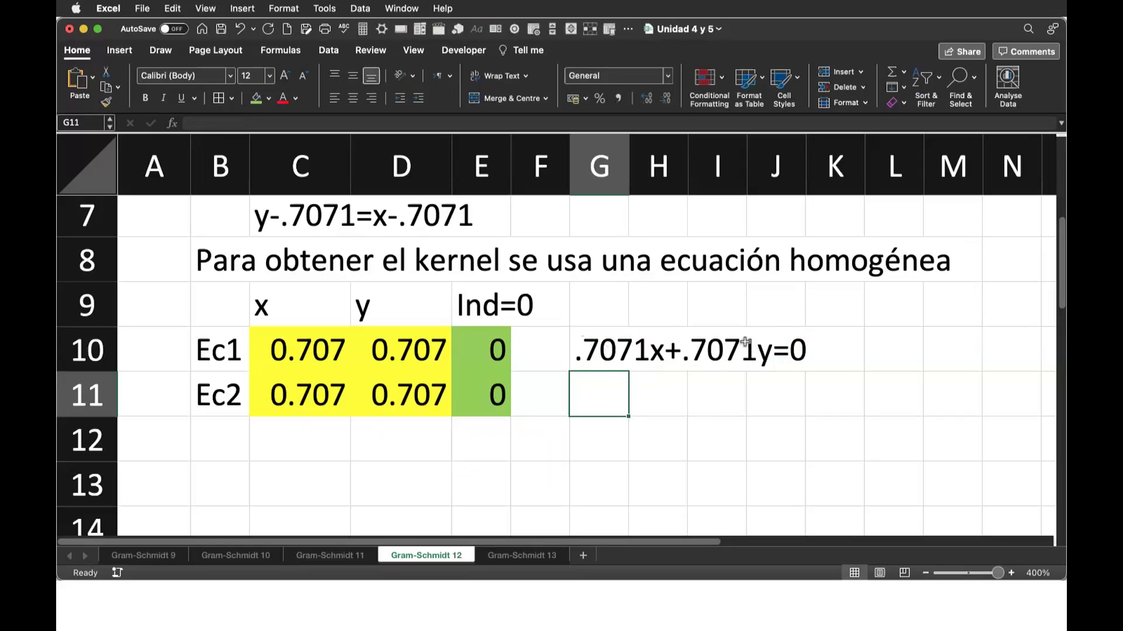
pyautogui.click(651, 397)
pyautogui.write('x')
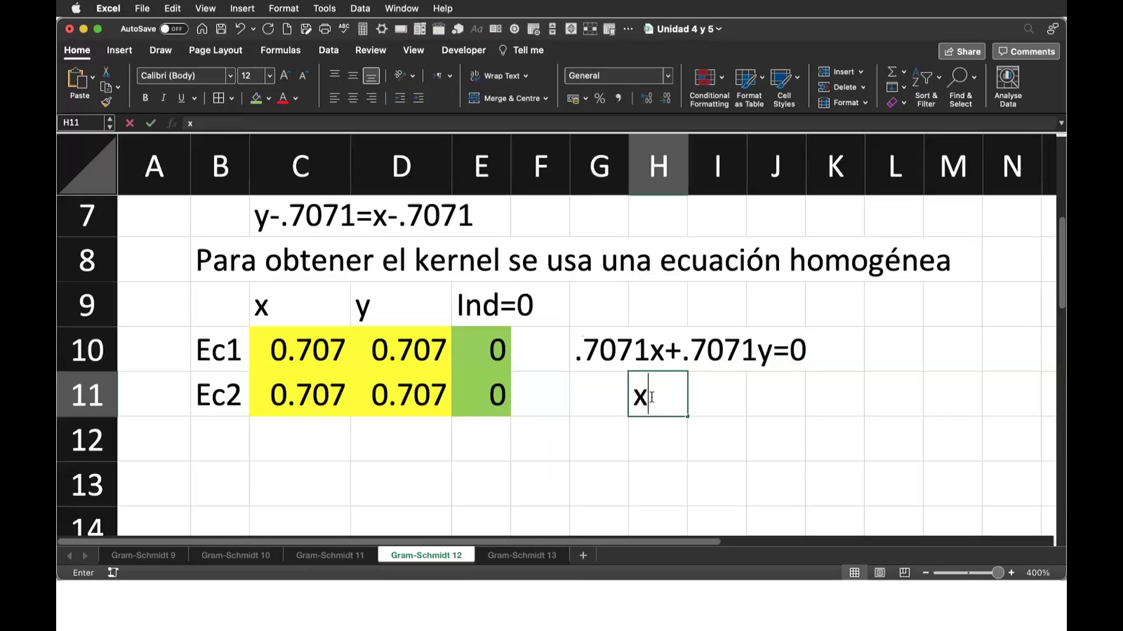
pyautogui.write("'+")
pyautogui.write('+y=0')
pyautogui.press('Return')
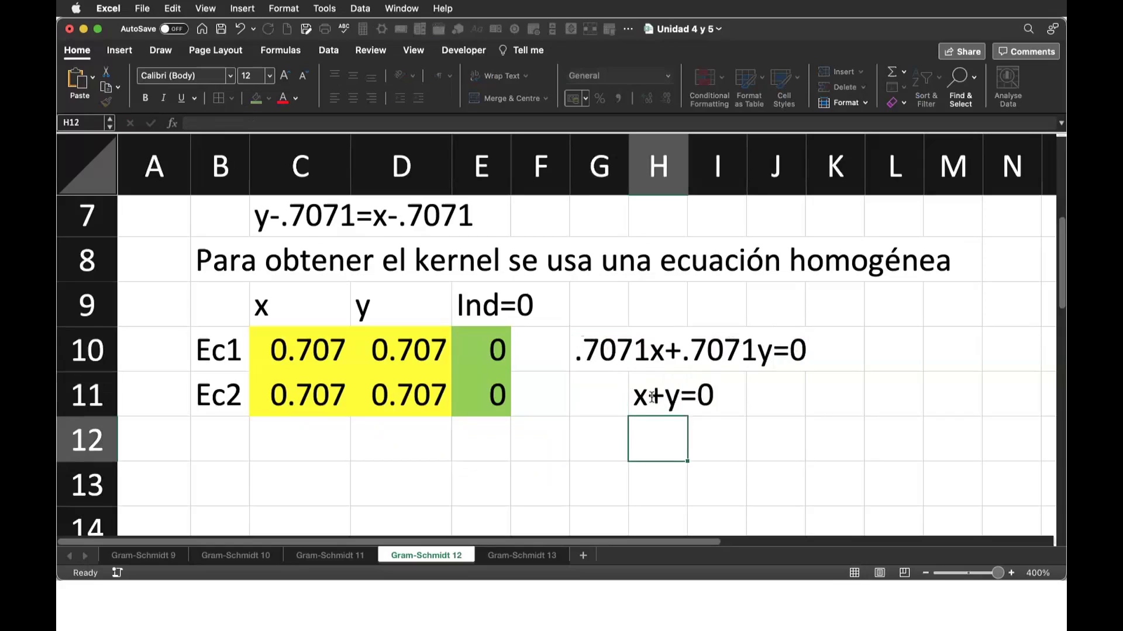
pyautogui.press('super+Tab')
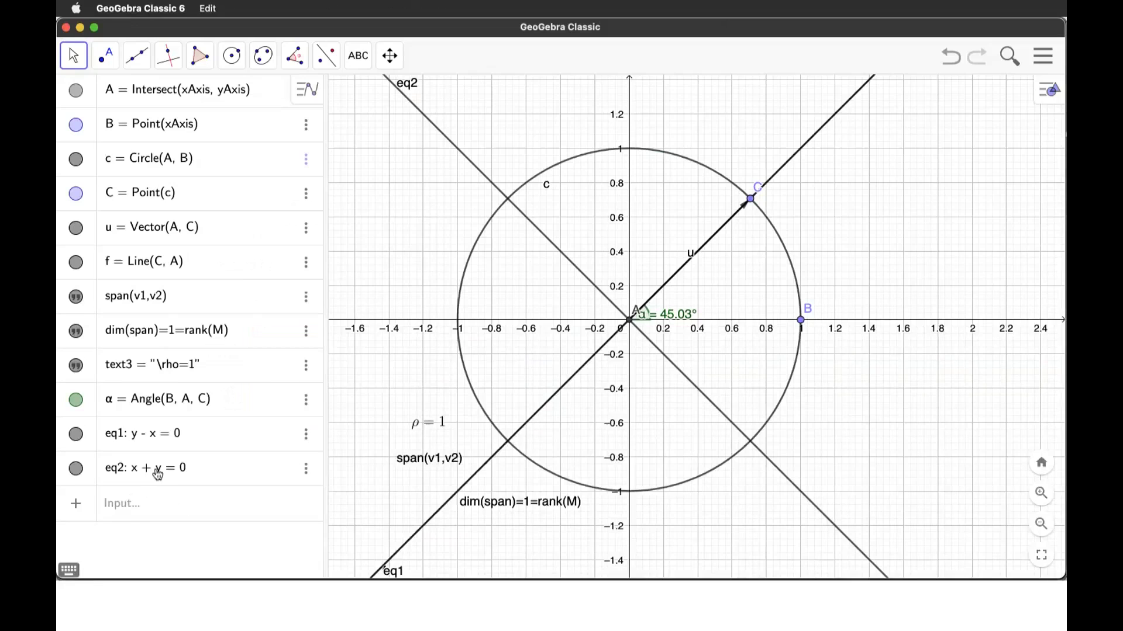
pyautogui.press('super+Tab')
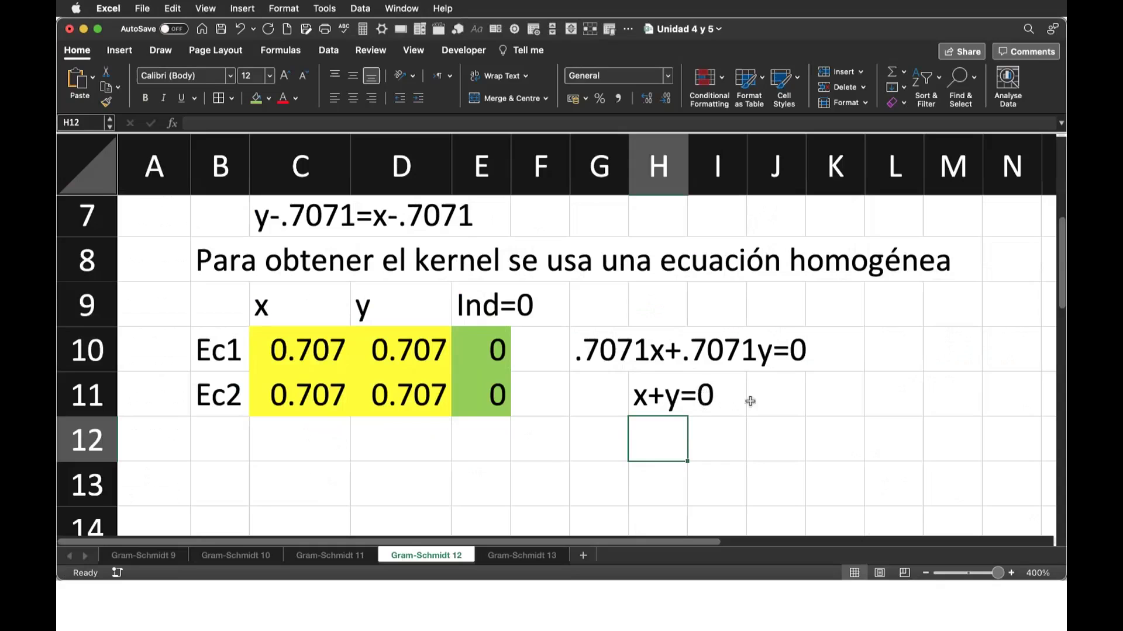
# Label G11 Ker and state ker(M)={x+y=0} in G12.
pyautogui.click(607, 396)
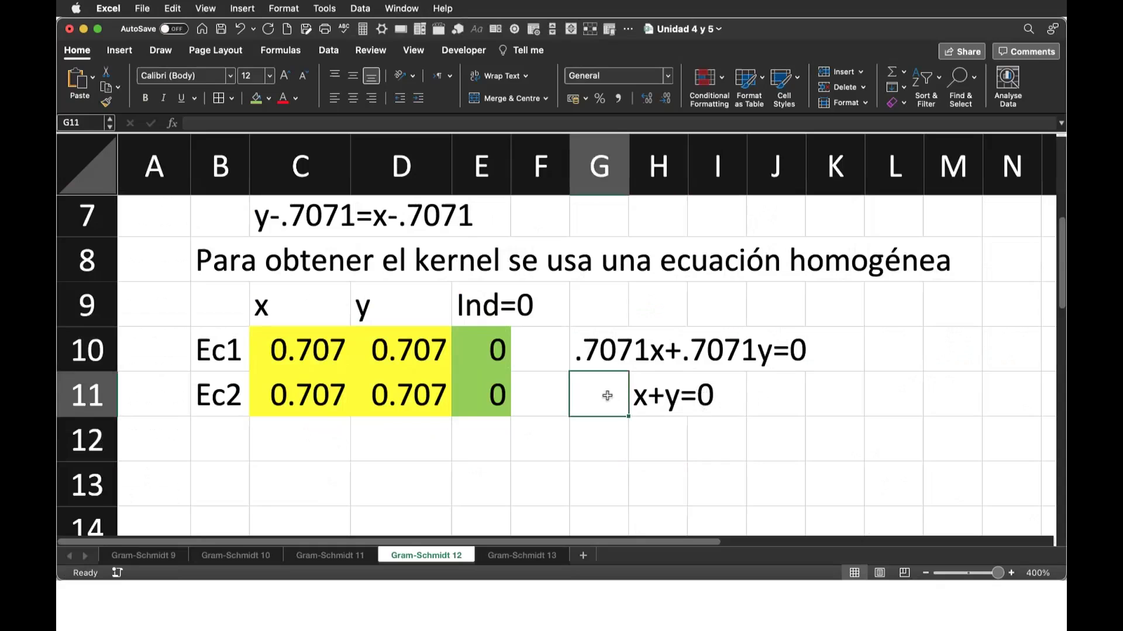
pyautogui.write('Ker')
pyautogui.press('Return')
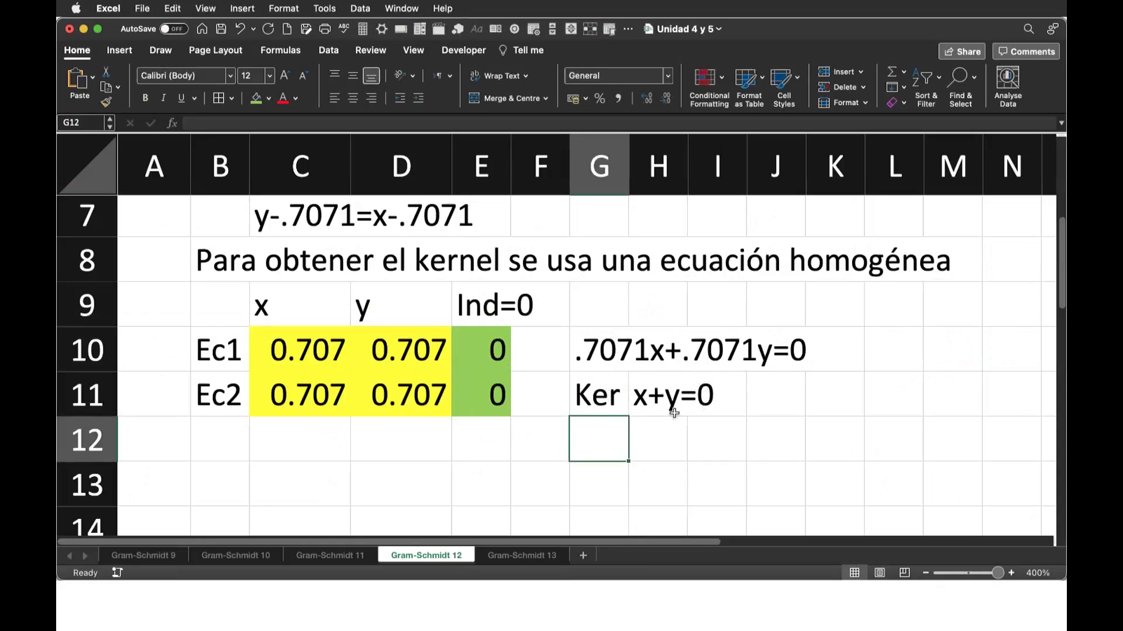
pyautogui.write('ker')
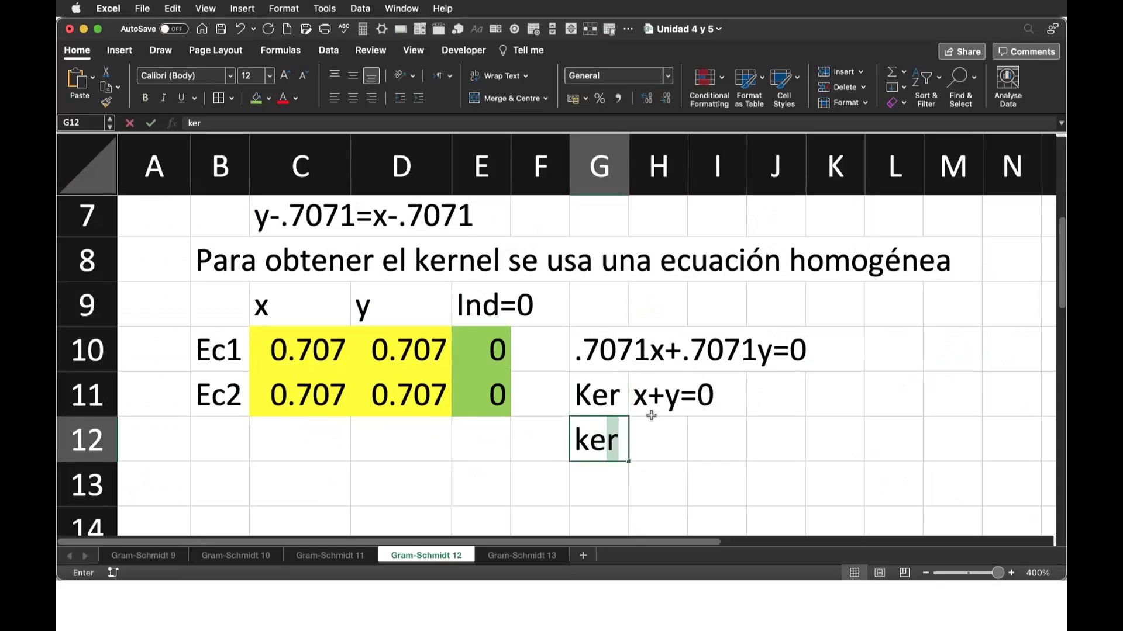
pyautogui.write('(M)=')
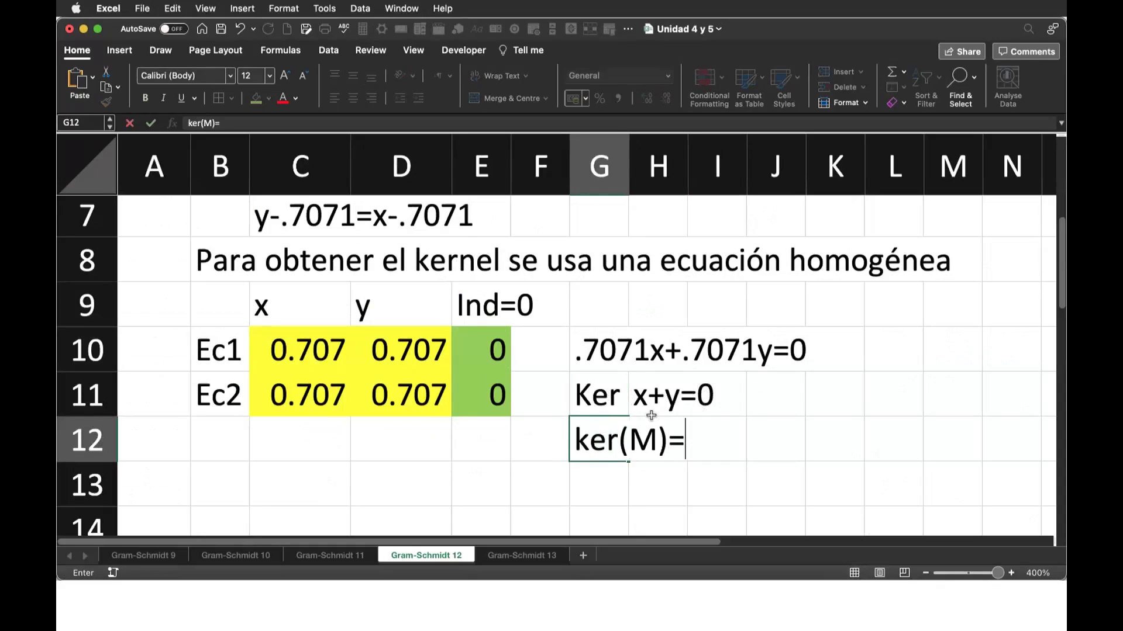
pyautogui.write('{x+y=0)')
pyautogui.press('BackSpace')
pyautogui.write('}')
pyautogui.press('Return')
# Enter dim(ker(M))=1 in G13 and nulidad(M)=1=nu in G14.
pyautogui.write('dim(ker(M)')
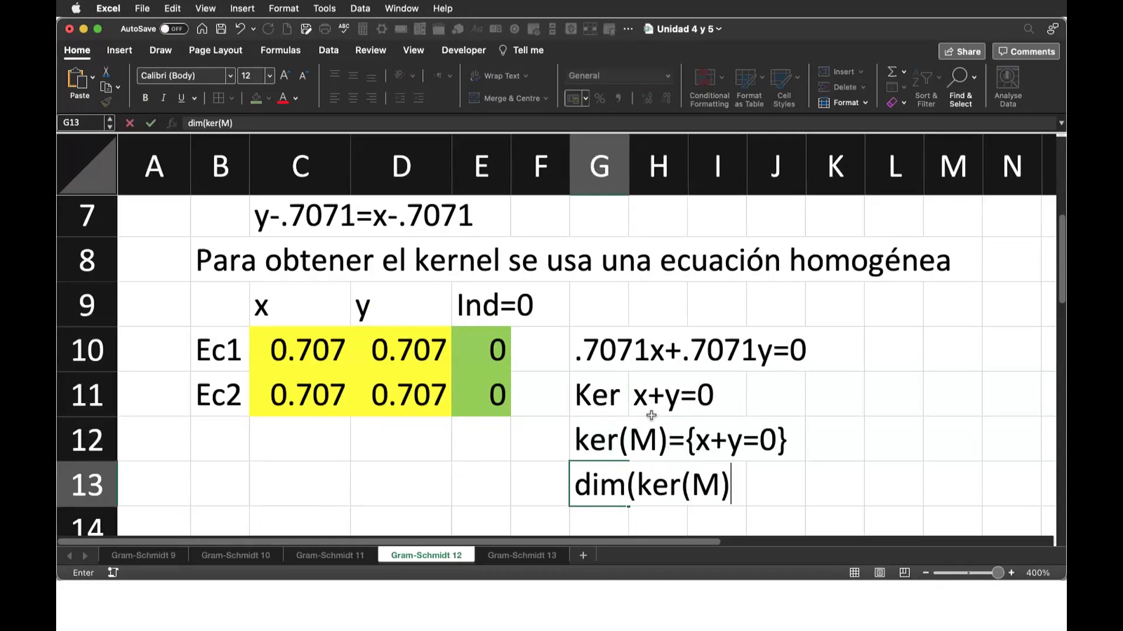
pyautogui.write(')=1')
pyautogui.press('Return')
pyautogui.write('nul')
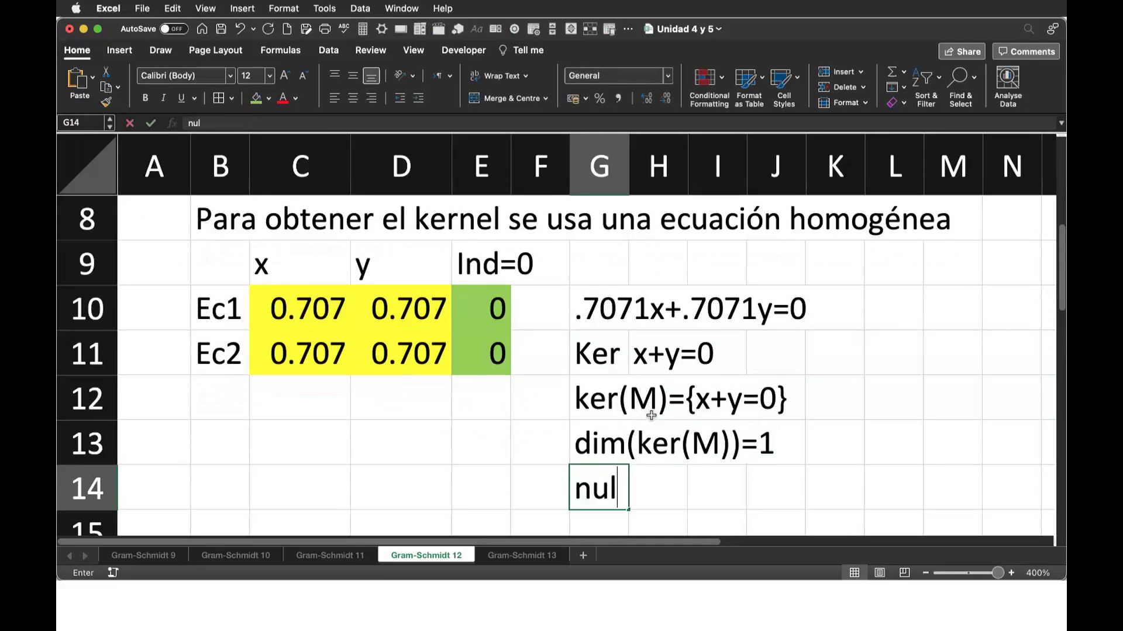
pyautogui.write('idad(M)1')
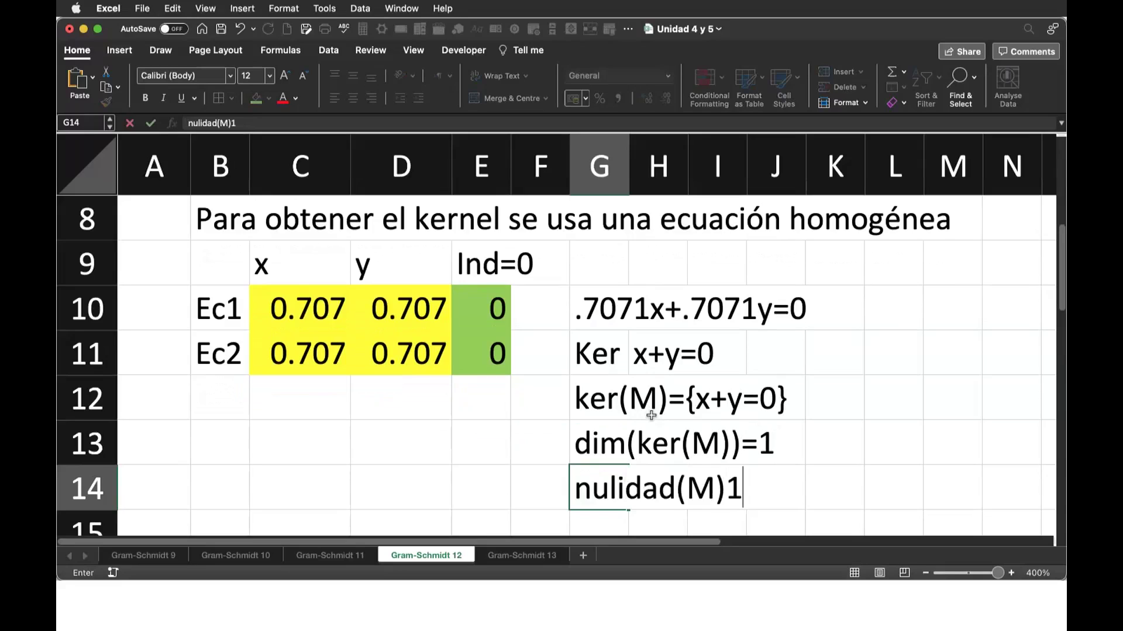
pyautogui.press('BackSpace')
pyautogui.write('=1')
pyautogui.write('=nu')
pyautogui.press('Return')
# Write the rank–nullity relation rho+nu=2 in B15 below the kernel notes.
pyautogui.scroll(4, 690, 409)
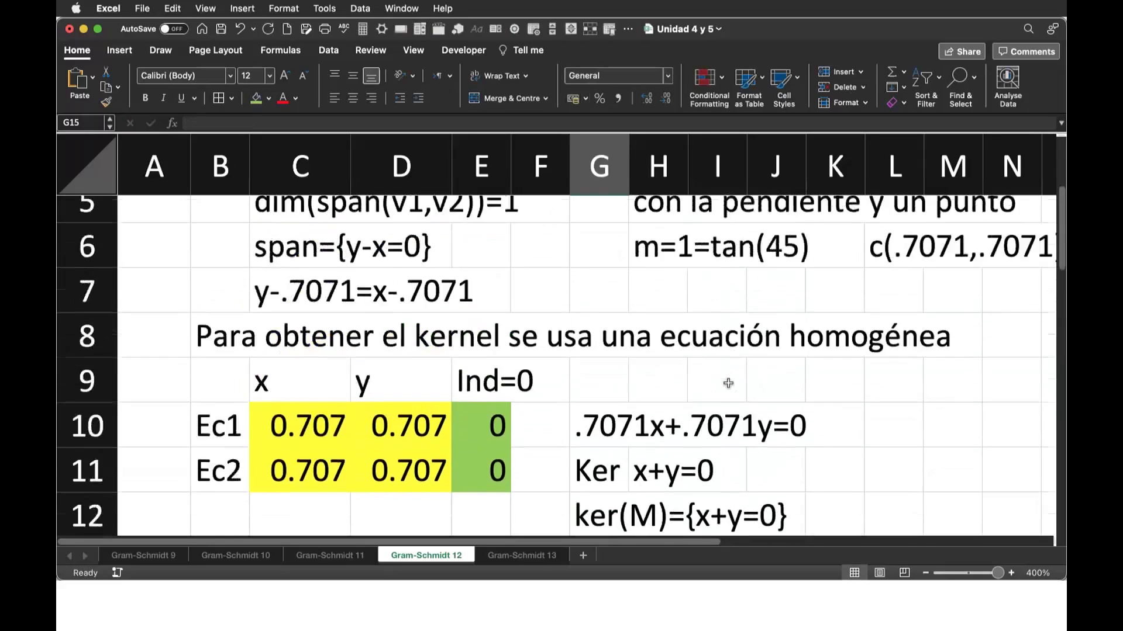
pyautogui.scroll(2, 725, 400)
pyautogui.scroll(1, 508, 333)
pyautogui.hscroll(1, 508, 334)
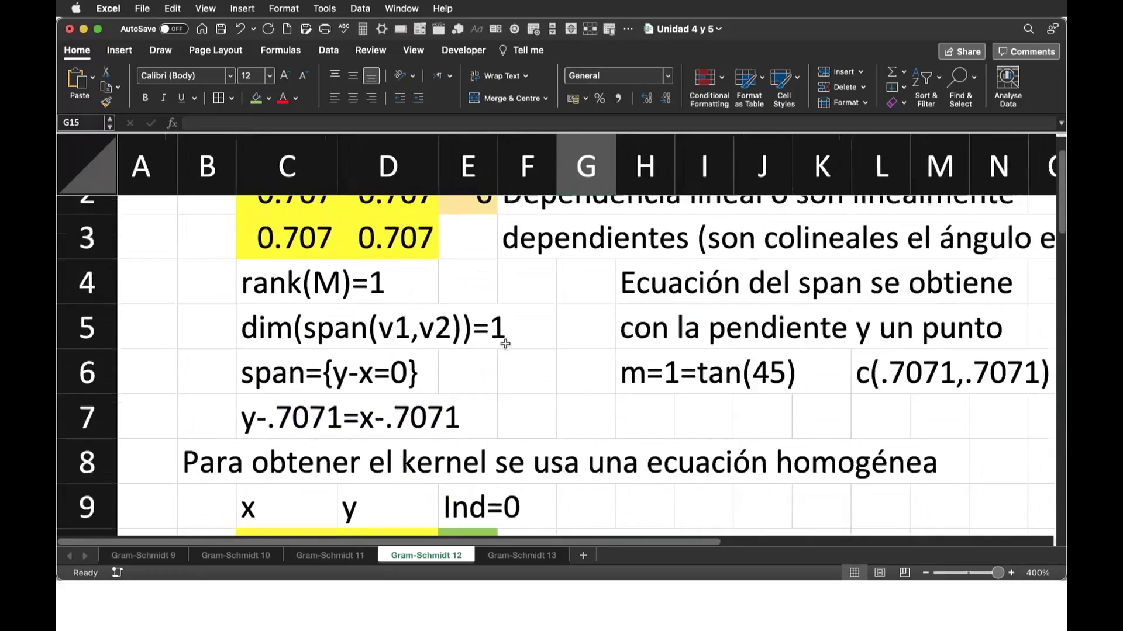
pyautogui.scroll(1, 509, 333)
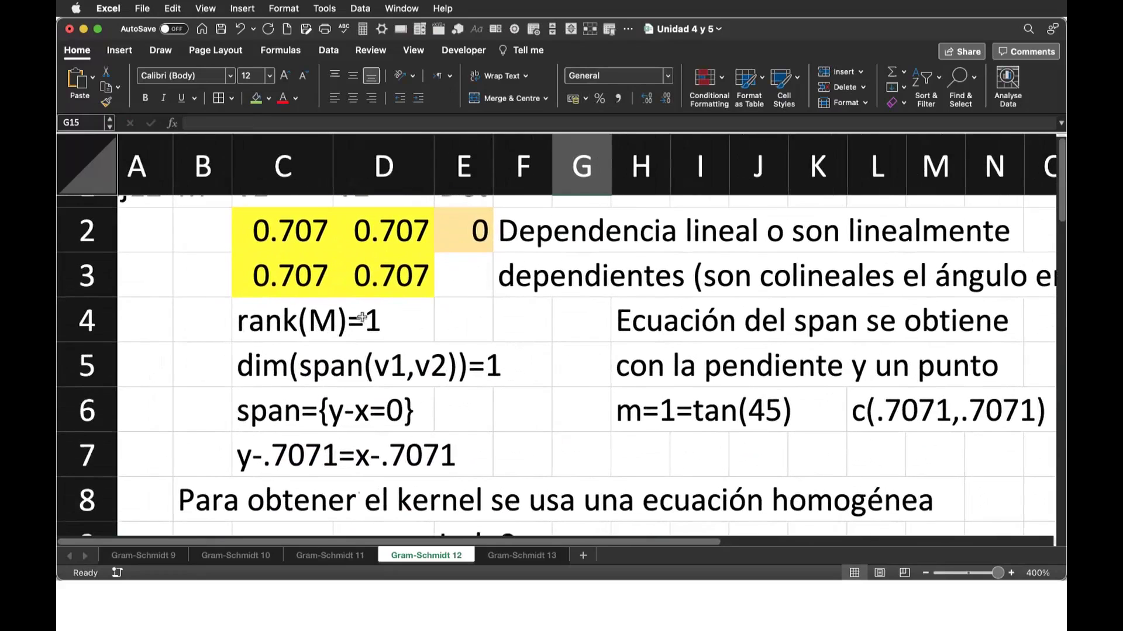
pyautogui.scroll(-6, 479, 365)
pyautogui.scroll(-2, 480, 364)
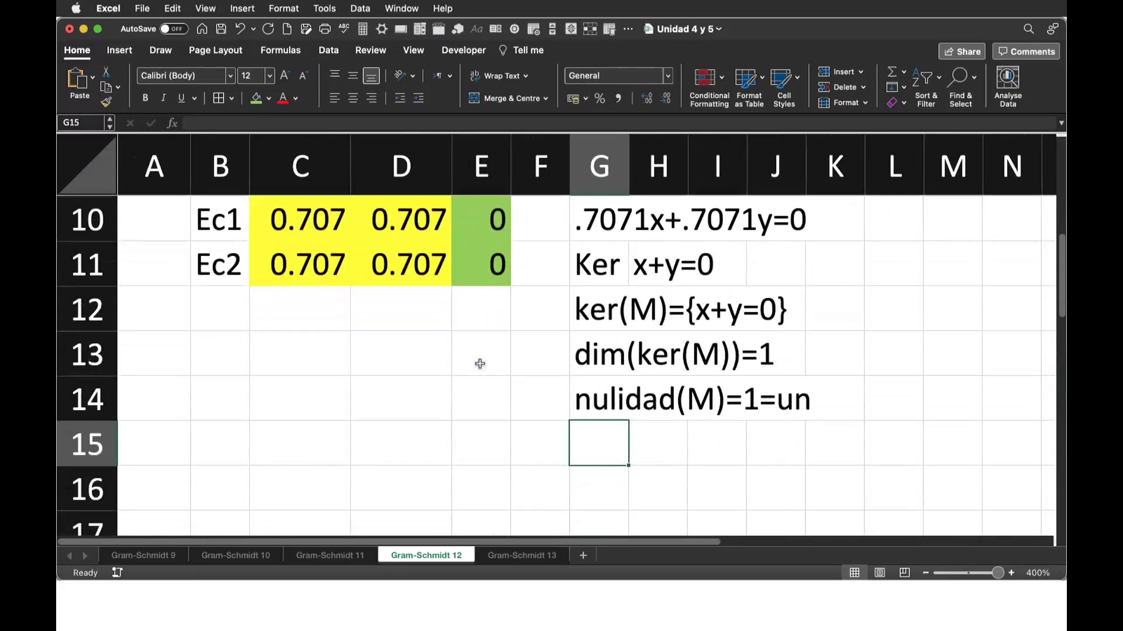
pyautogui.click(702, 402)
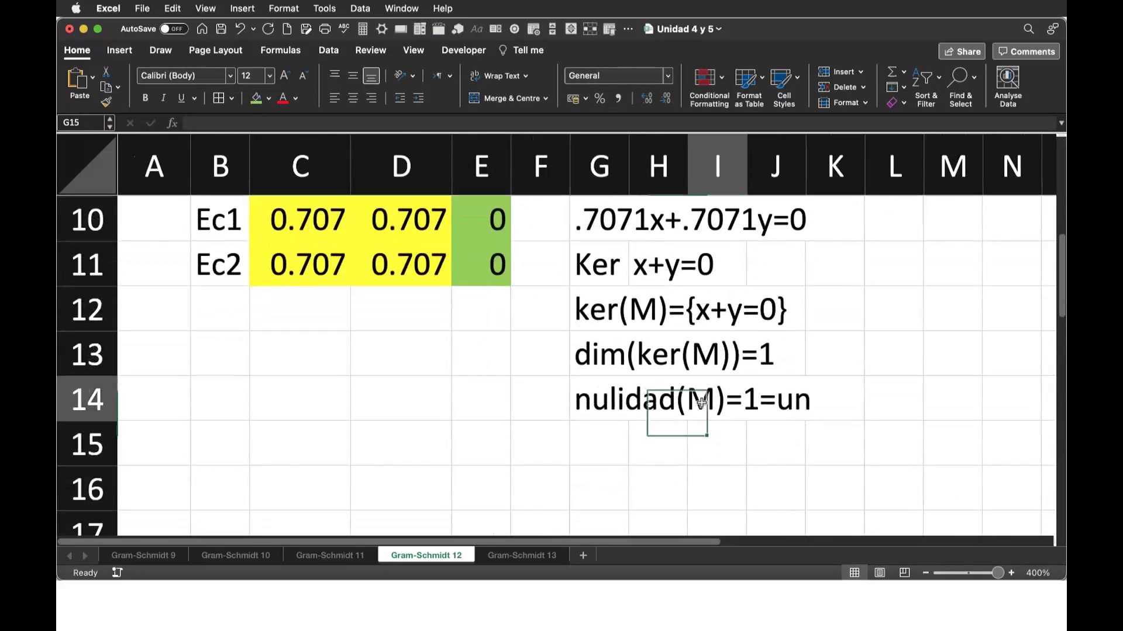
pyautogui.click(591, 448)
pyautogui.click(221, 448)
pyautogui.write('rho+nu')
pyautogui.press('BackSpace')
pyautogui.press('BackSpace')
pyautogui.press('BackSpace')
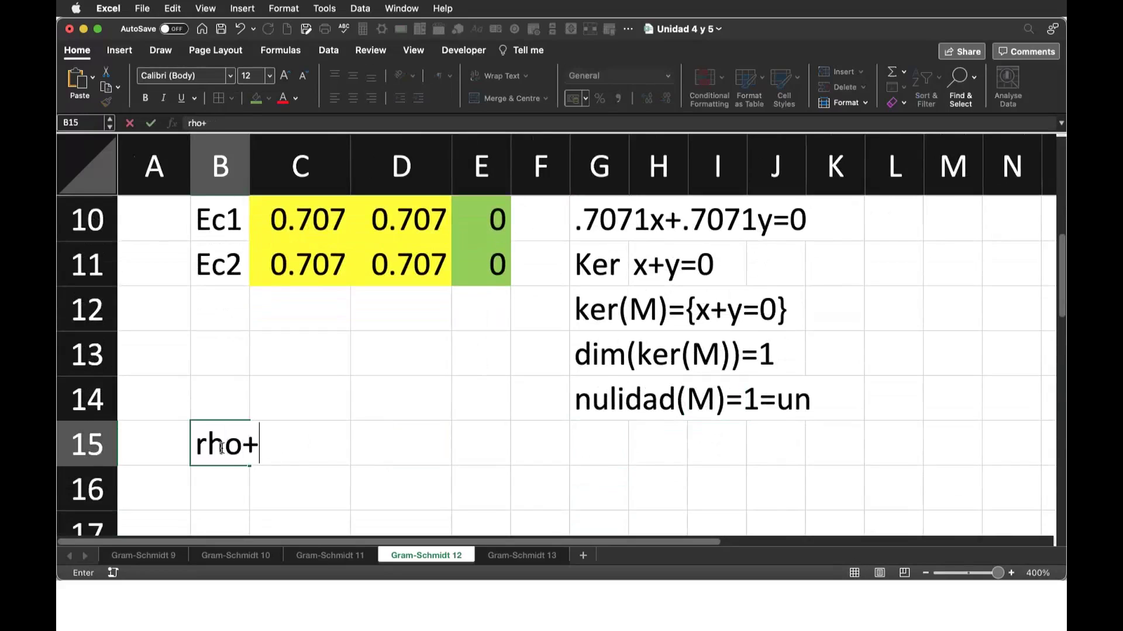
pyautogui.write('nu=2')
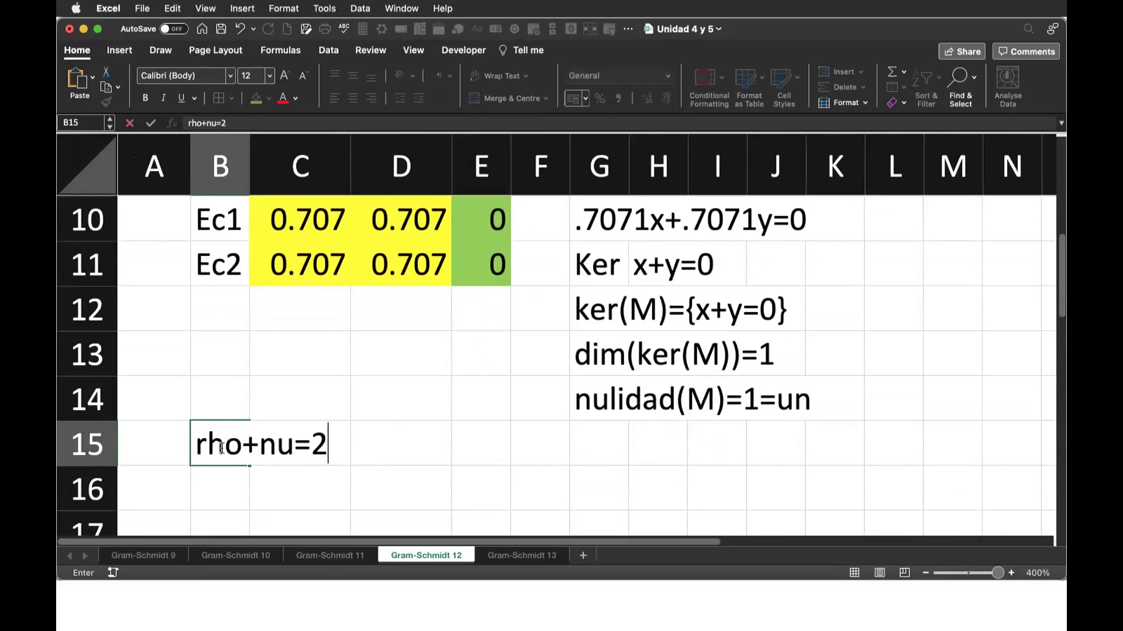
pyautogui.press('Return')
# Bring Overleaf to the front and scroll the PDF through section 12's kernel and rank work.
pyautogui.press('super+Tab')
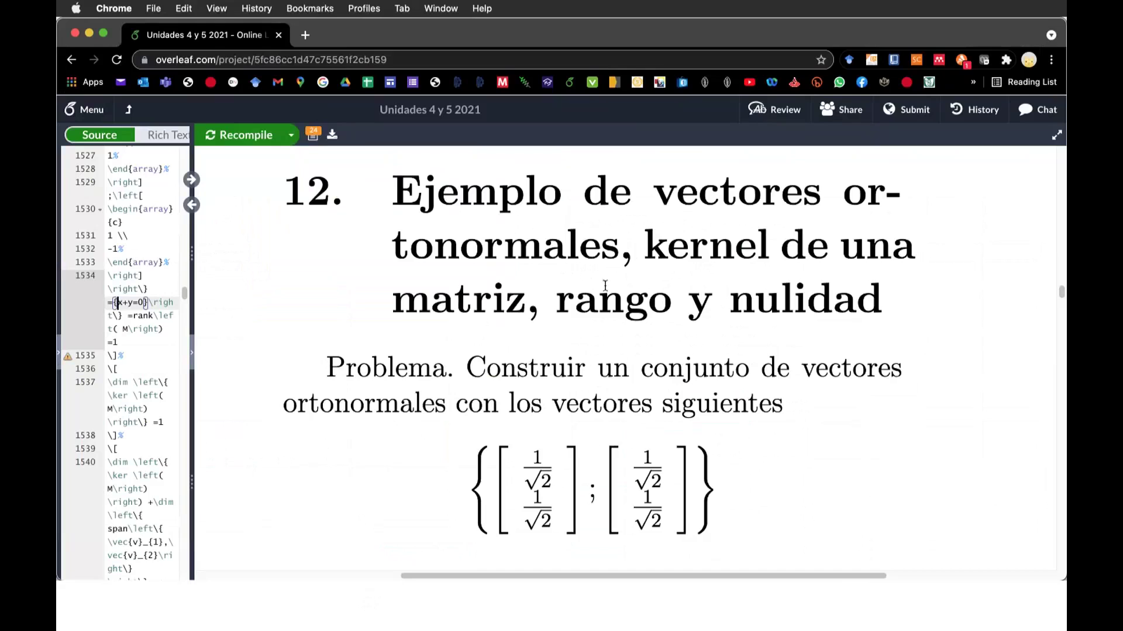
pyautogui.scroll(-3, 589, 440)
pyautogui.scroll(-3, 589, 440)
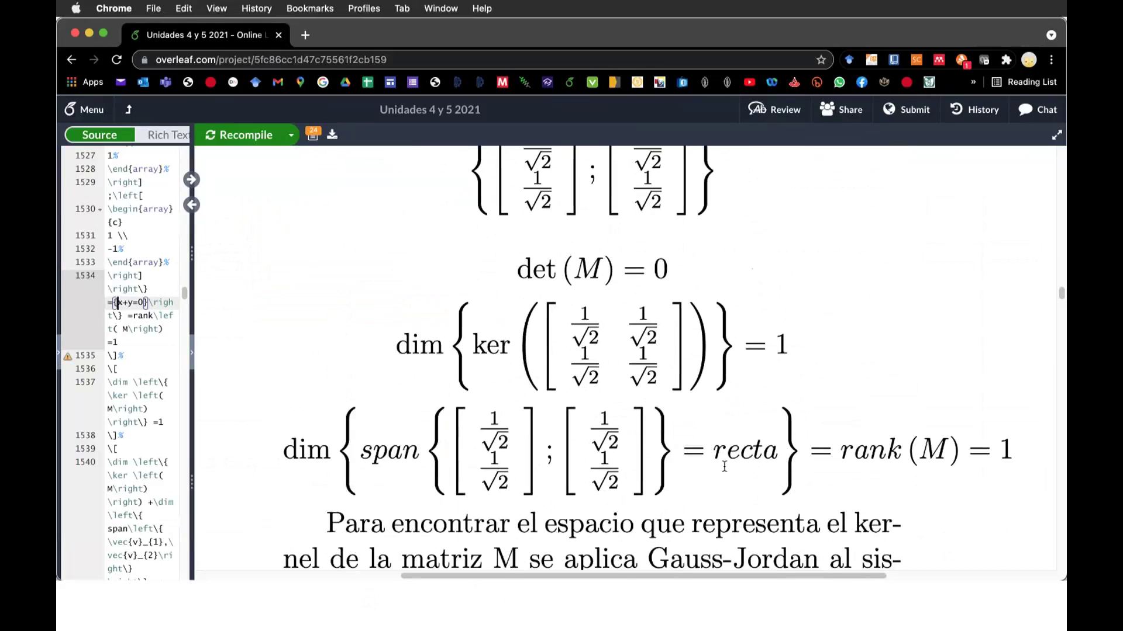
pyautogui.scroll(-2, 747, 482)
pyautogui.scroll(-3, 747, 482)
pyautogui.scroll(-2, 748, 482)
pyautogui.scroll(-3, 748, 483)
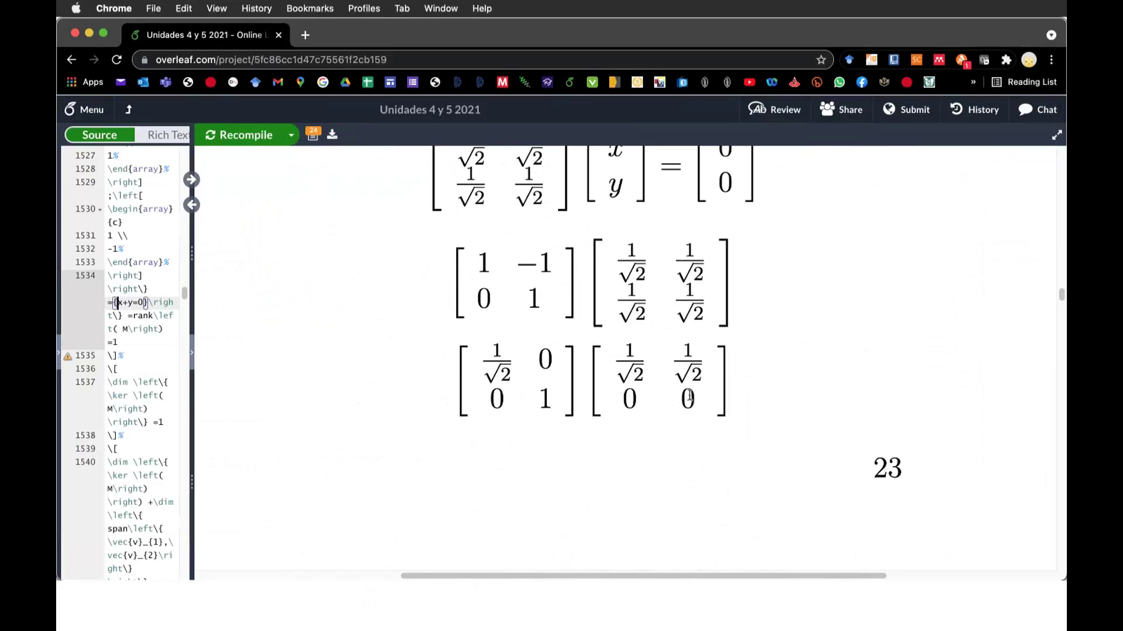
# Scroll on to section 13's problem of orthonormal vectors from (−2,3) and (5,−4).
pyautogui.hscroll(-1, 725, 451)
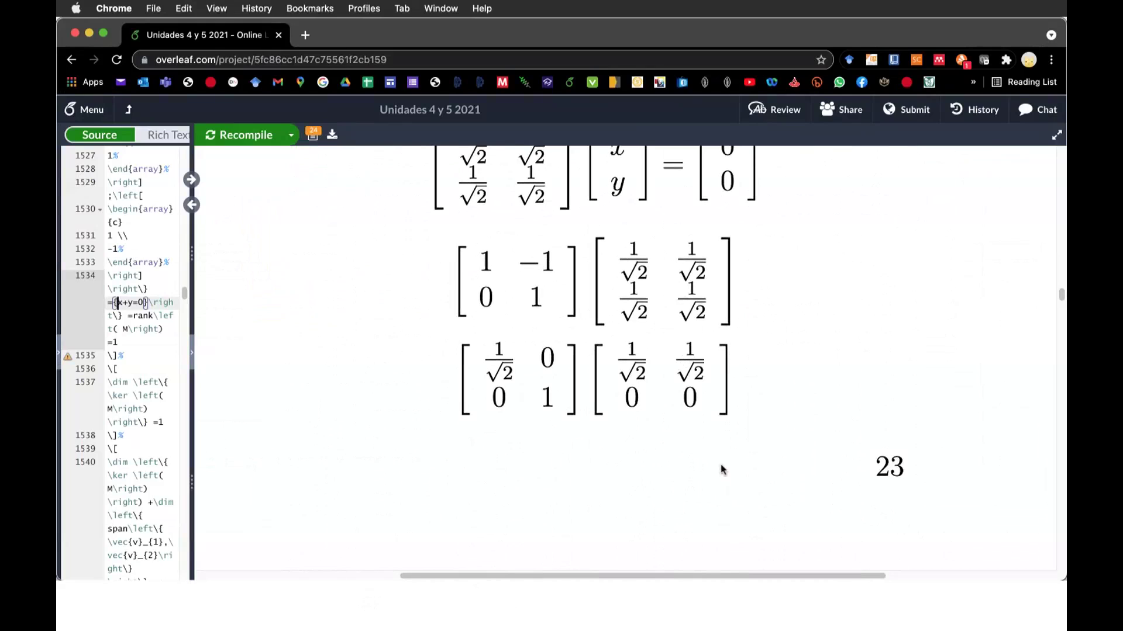
pyautogui.scroll(-5, 723, 470)
pyautogui.scroll(-5, 723, 469)
pyautogui.scroll(-3, 719, 462)
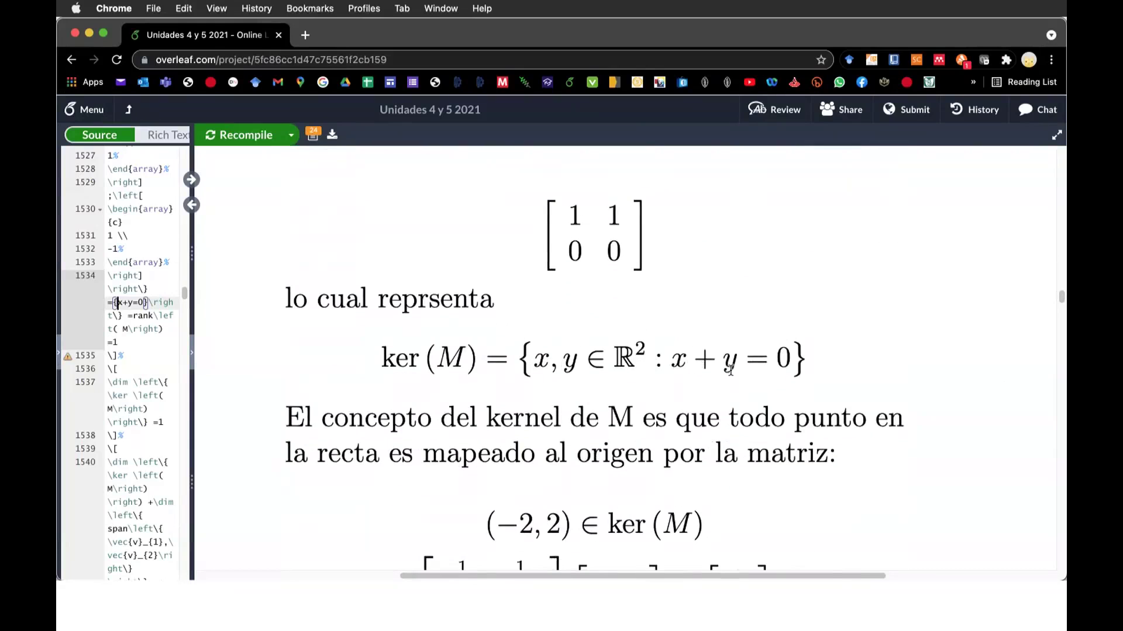
pyautogui.scroll(-3, 715, 375)
pyautogui.scroll(-1, 717, 377)
pyautogui.scroll(-1, 717, 376)
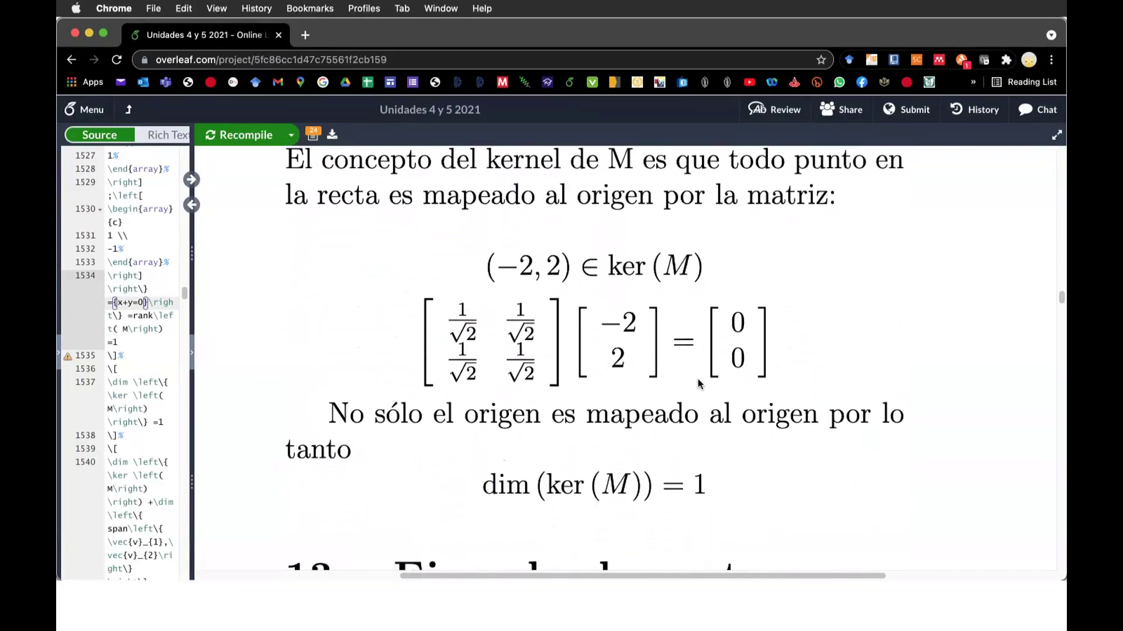
pyautogui.scroll(-3, 493, 325)
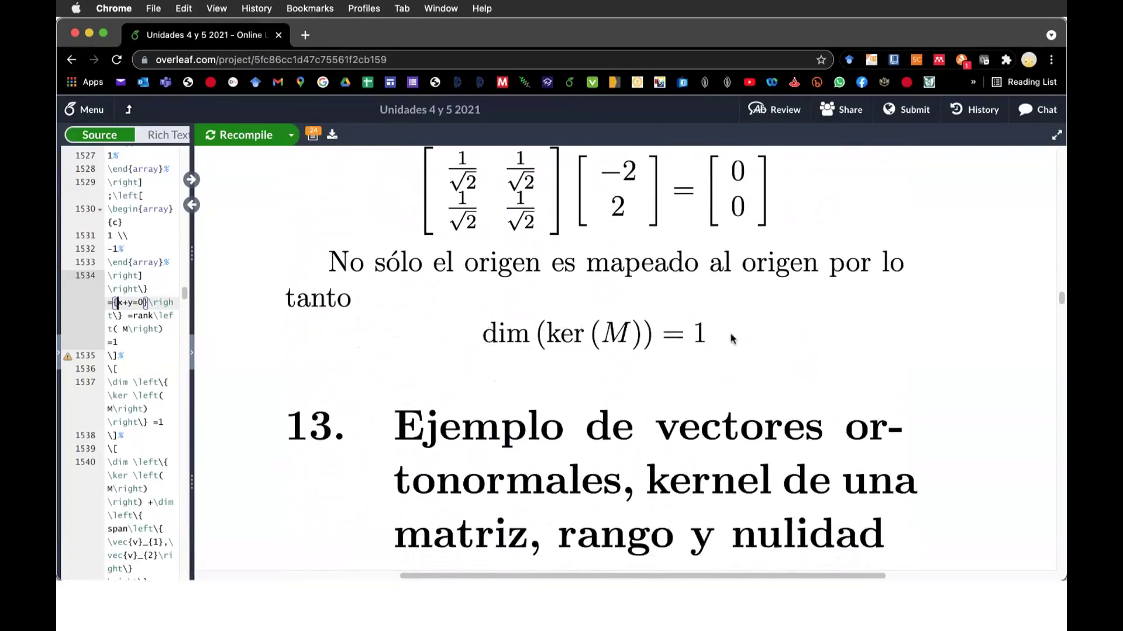
pyautogui.scroll(-5, 732, 339)
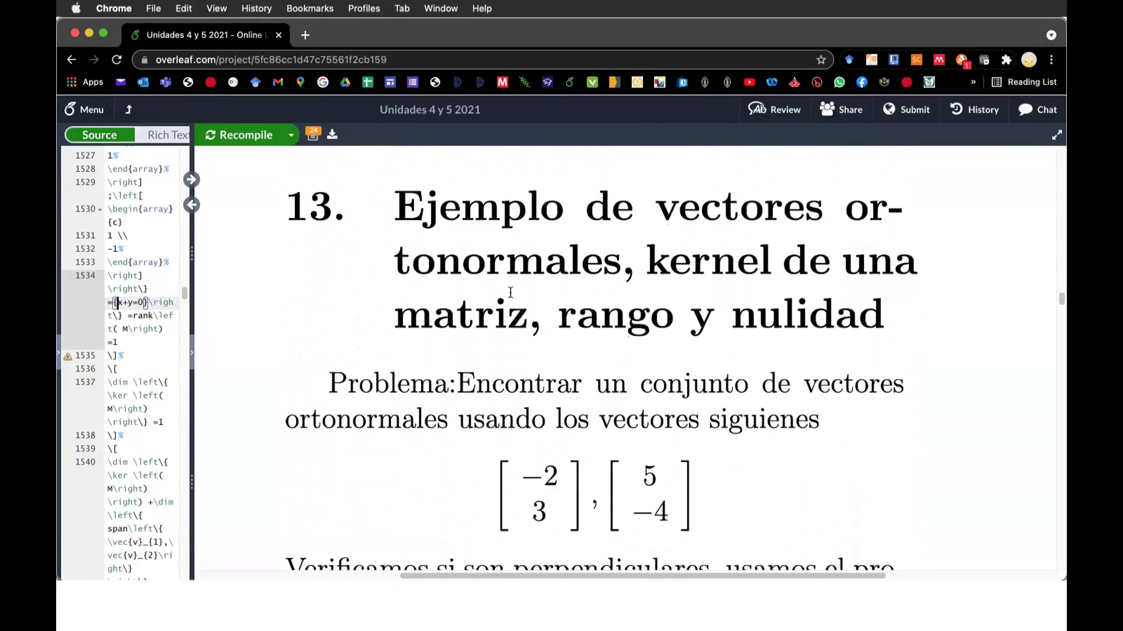
pyautogui.scroll(-1, 651, 421)
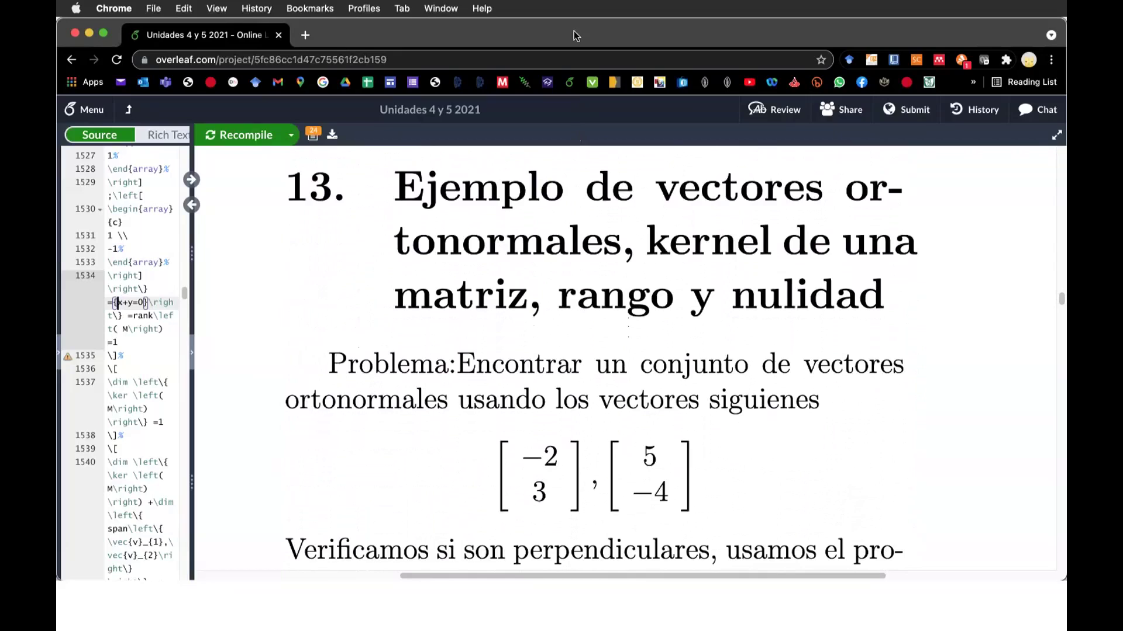